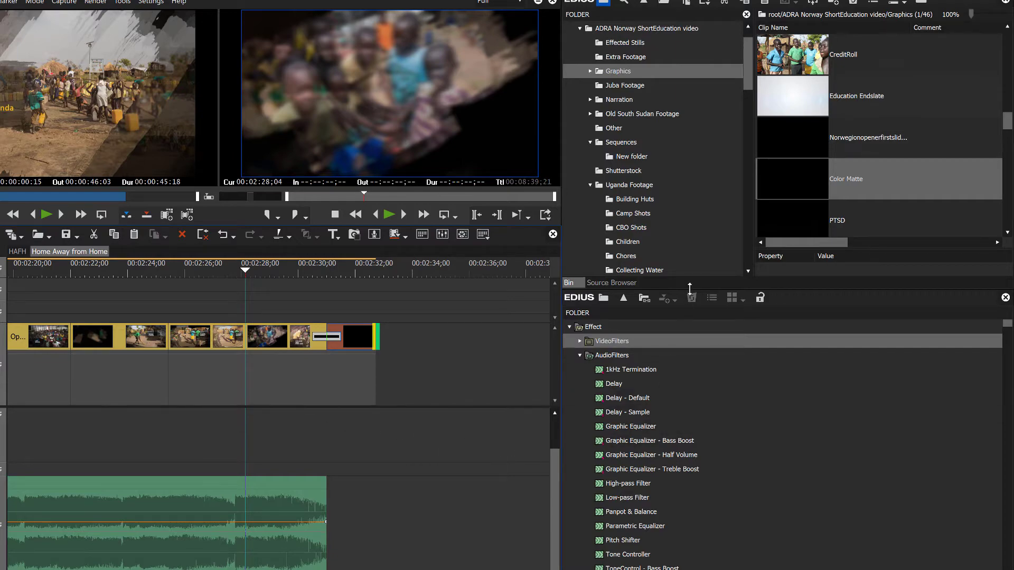
# Collapse the audio filters in the effect list and expand the 2D transitions
pyautogui.click(900, 177)
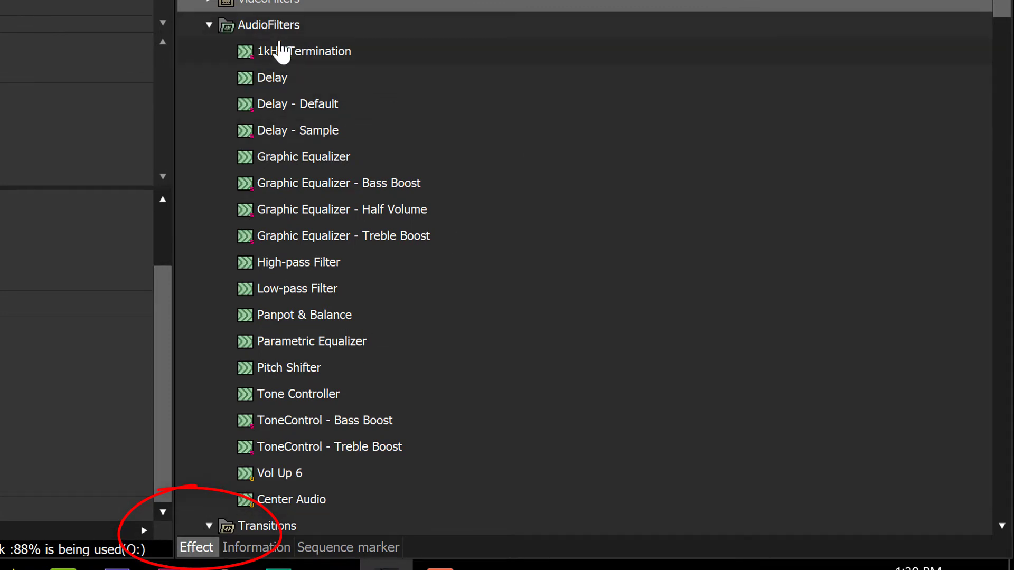
pyautogui.click(285, 77)
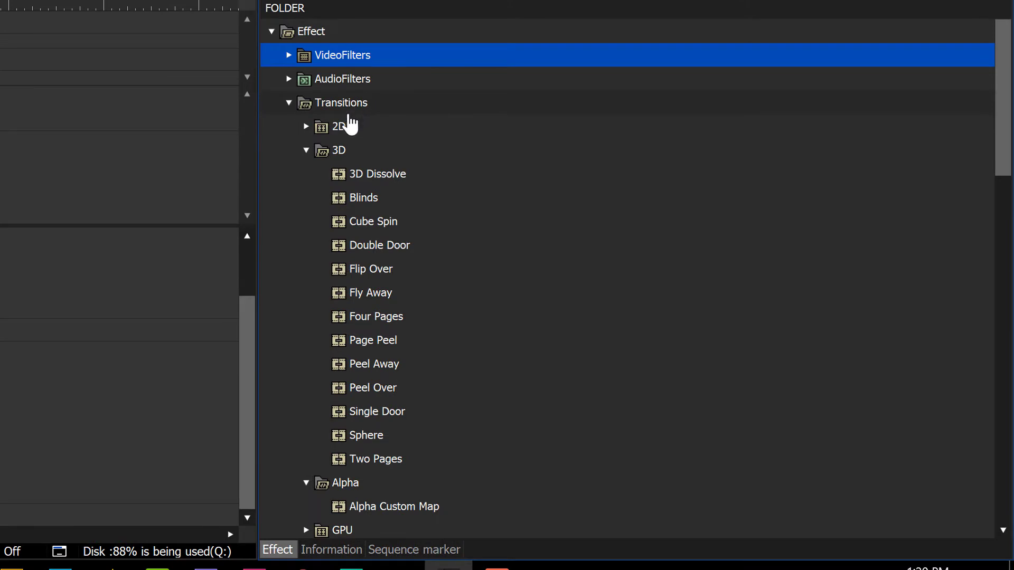
pyautogui.click(306, 127)
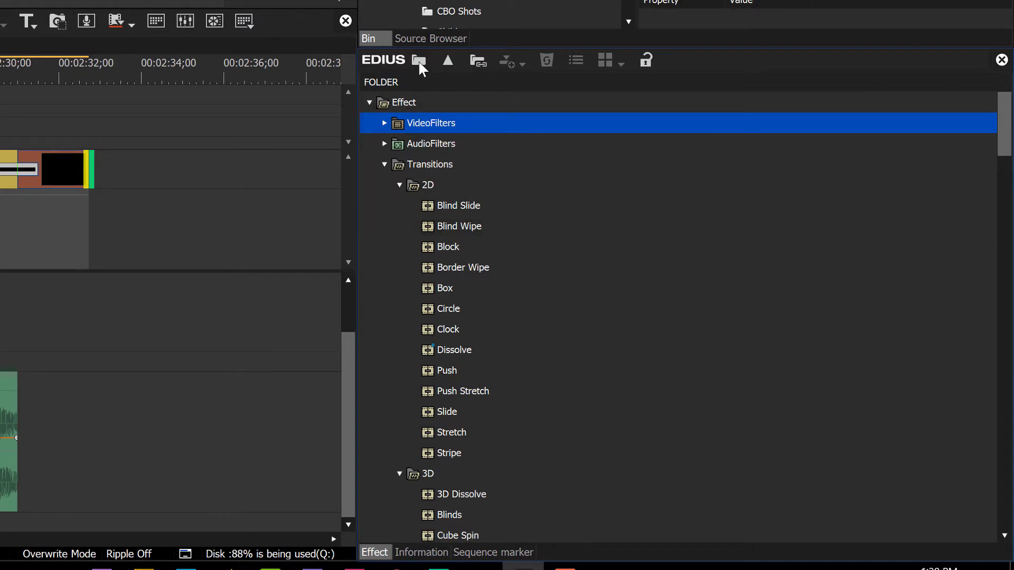
# Show the video filters as thumbnails to look through them, and return to the tree-only effect list
pyautogui.click(420, 63)
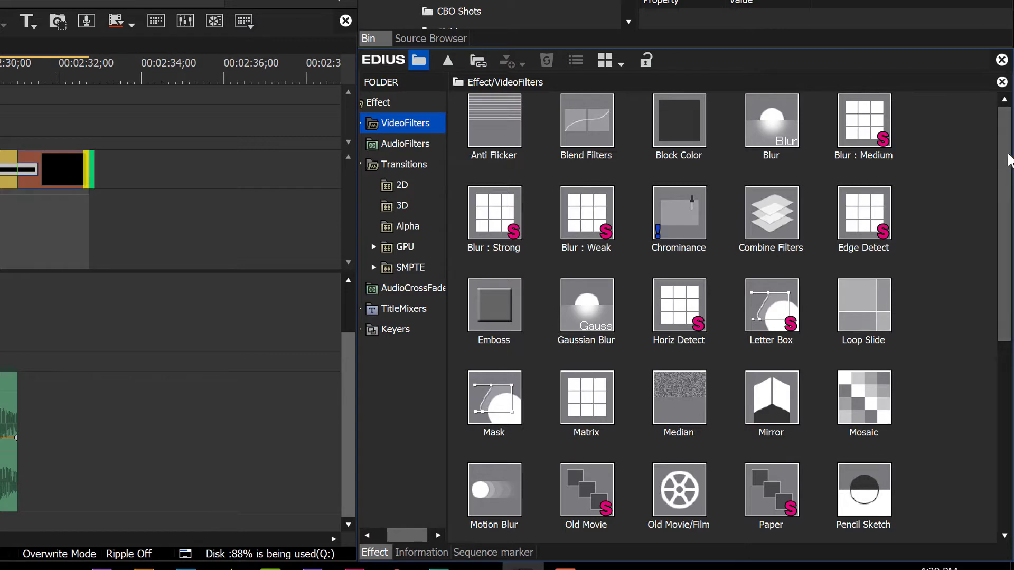
pyautogui.moveTo(1006, 163); pyautogui.dragTo(1007, 190)
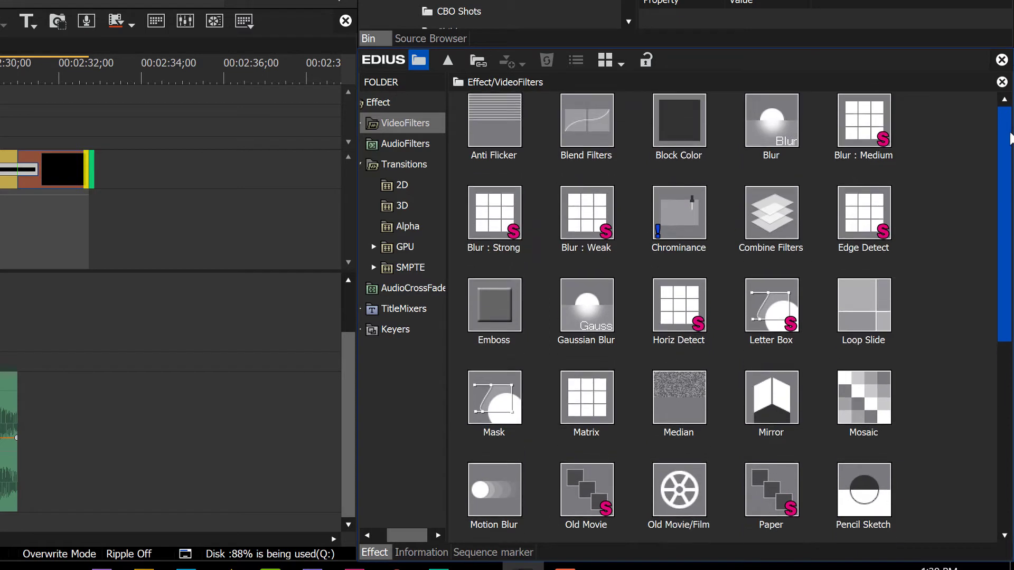
pyautogui.click(419, 63)
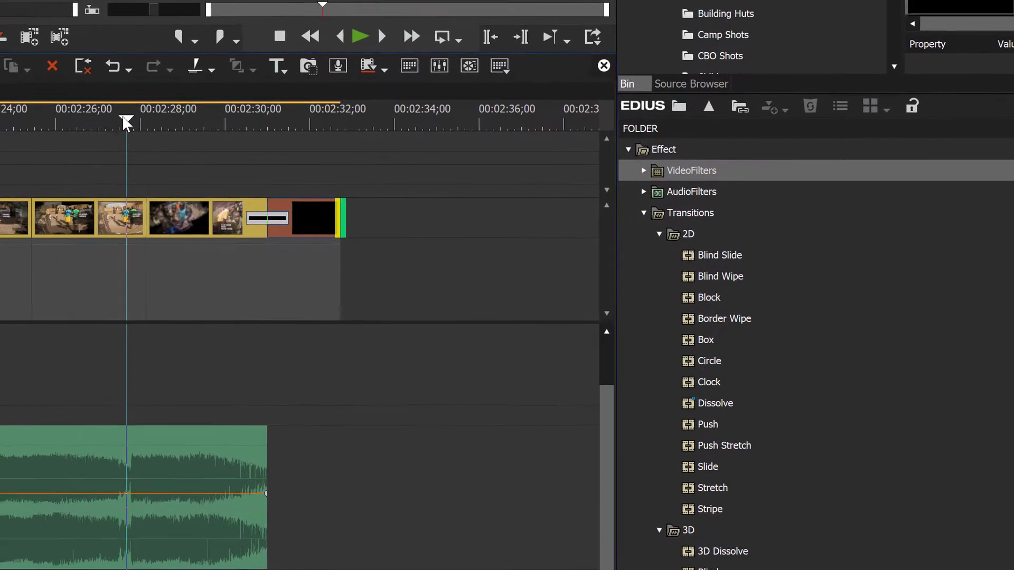
# Apply the Dissolve transition to the cut between the "Playing Games" and "Our Home Away From Home" clips
pyautogui.moveTo(35, 99); pyautogui.dragTo(92, 107)
pyautogui.moveTo(184, 124); pyautogui.dragTo(128, 141)
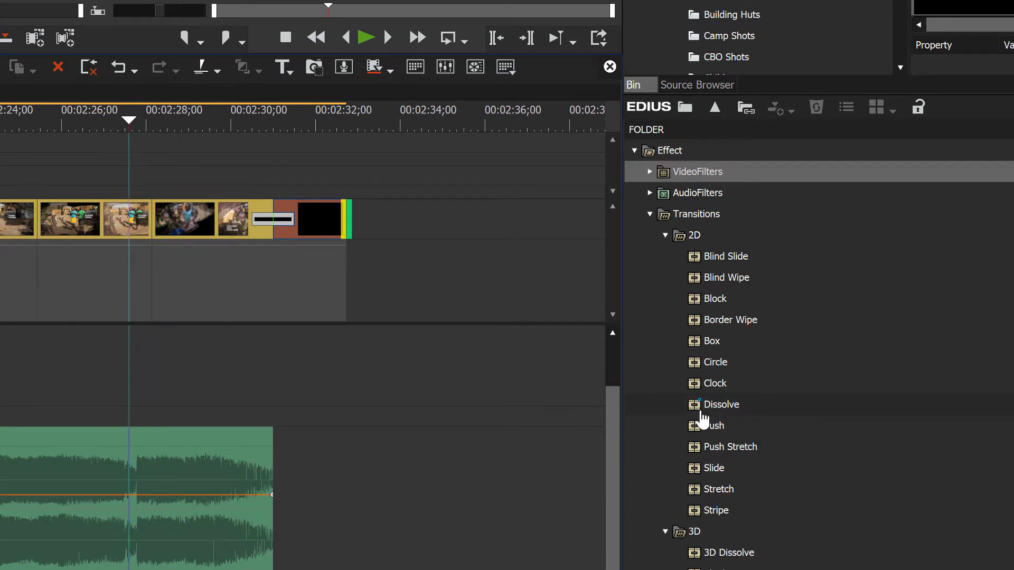
pyautogui.click(695, 407)
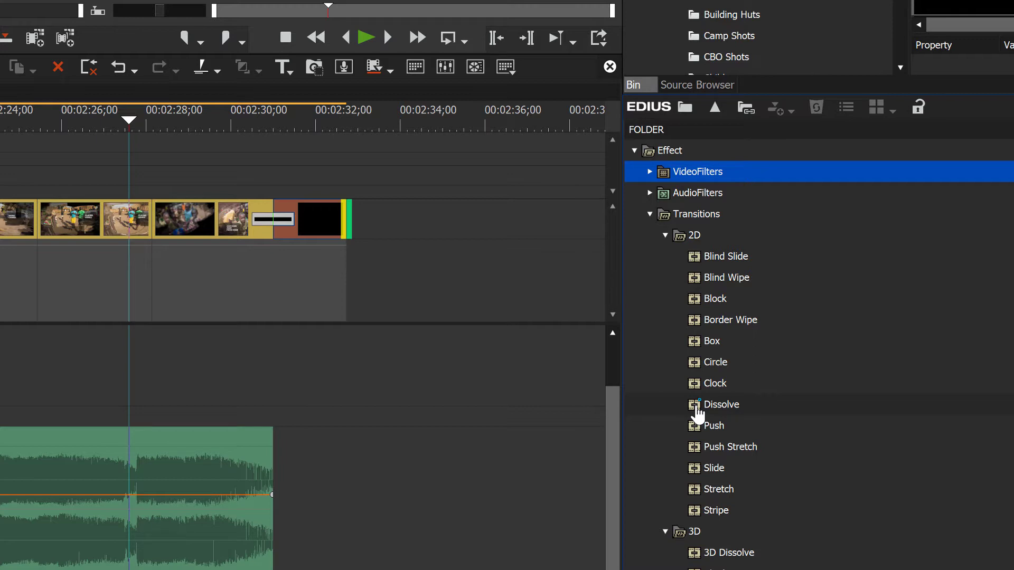
pyautogui.moveTo(696, 415); pyautogui.dragTo(151, 219)
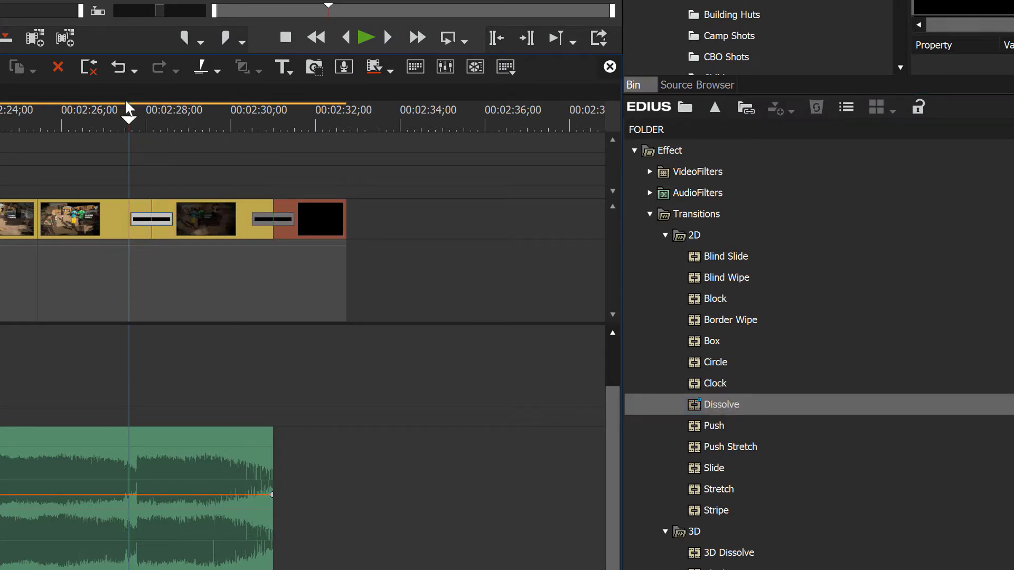
# Play back the dissolve between the "Playing Games" and "Our Home Away From Home" clips
pyautogui.moveTo(126, 123); pyautogui.dragTo(109, 124)
pyautogui.press('space')
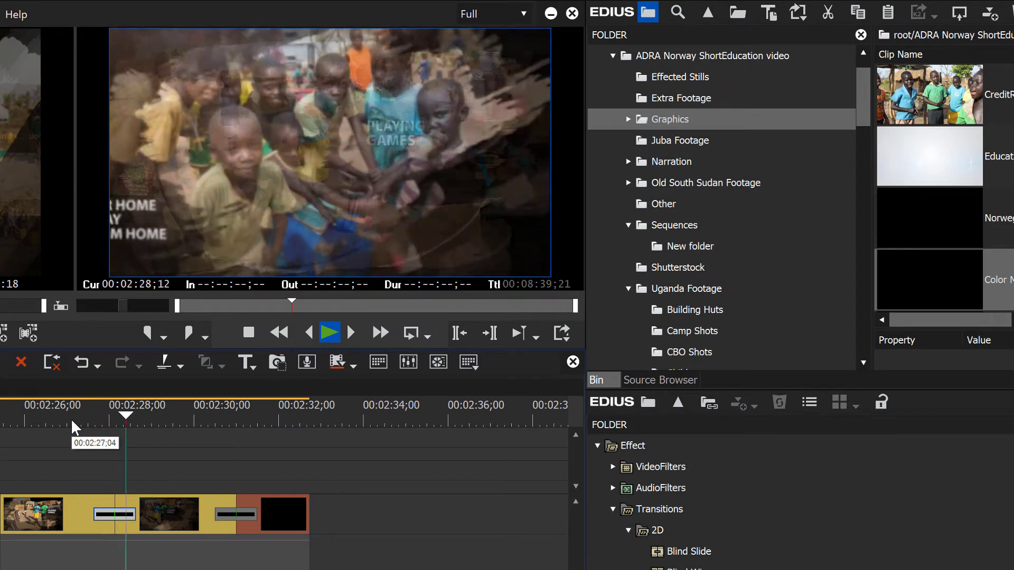
pyautogui.press('space')
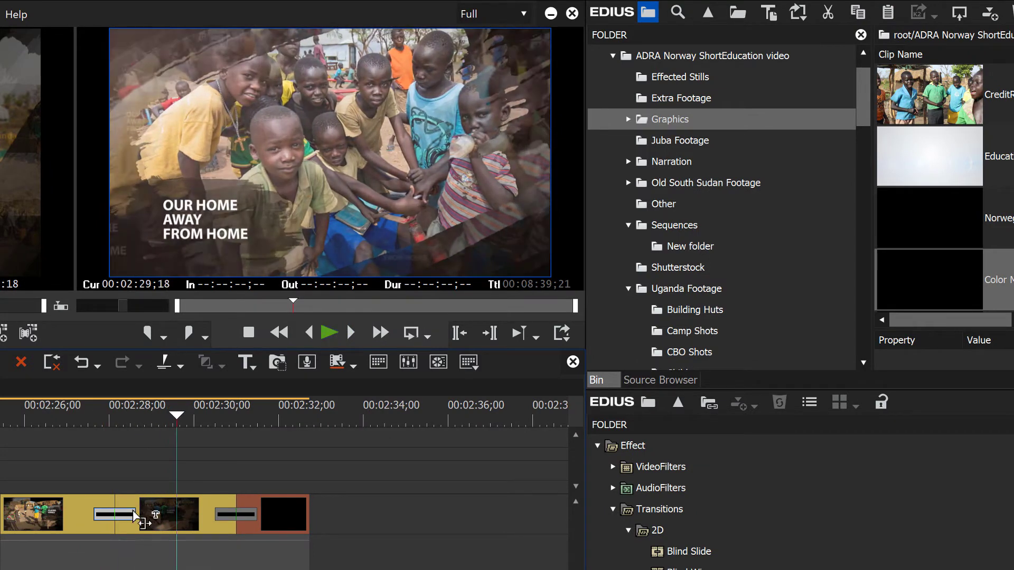
# Extend the end of the dissolve to 00:02:29;01 and try to extend its start to before 00:02:27;19
pyautogui.moveTo(176, 422); pyautogui.dragTo(153, 435)
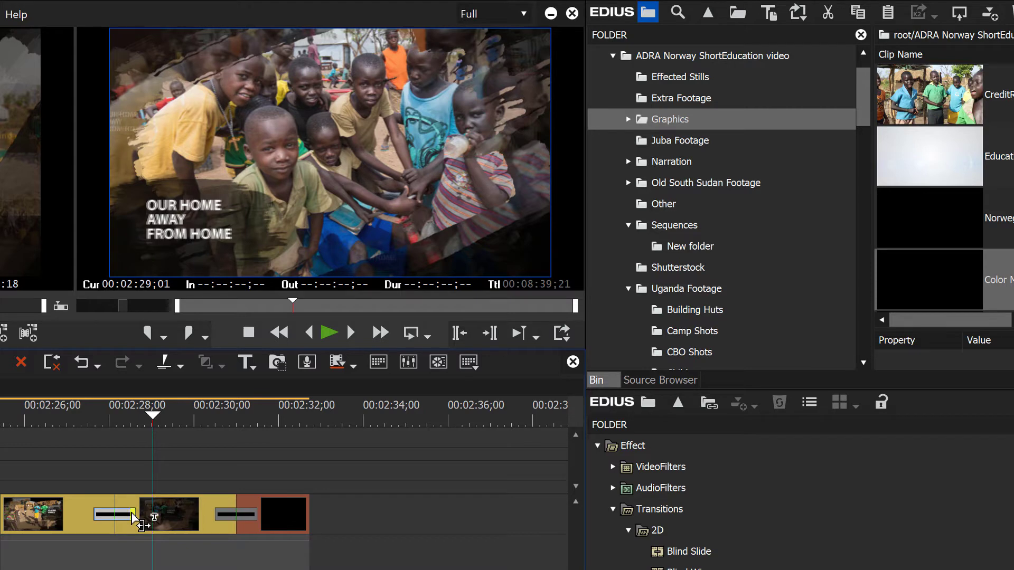
pyautogui.moveTo(134, 520); pyautogui.dragTo(152, 518)
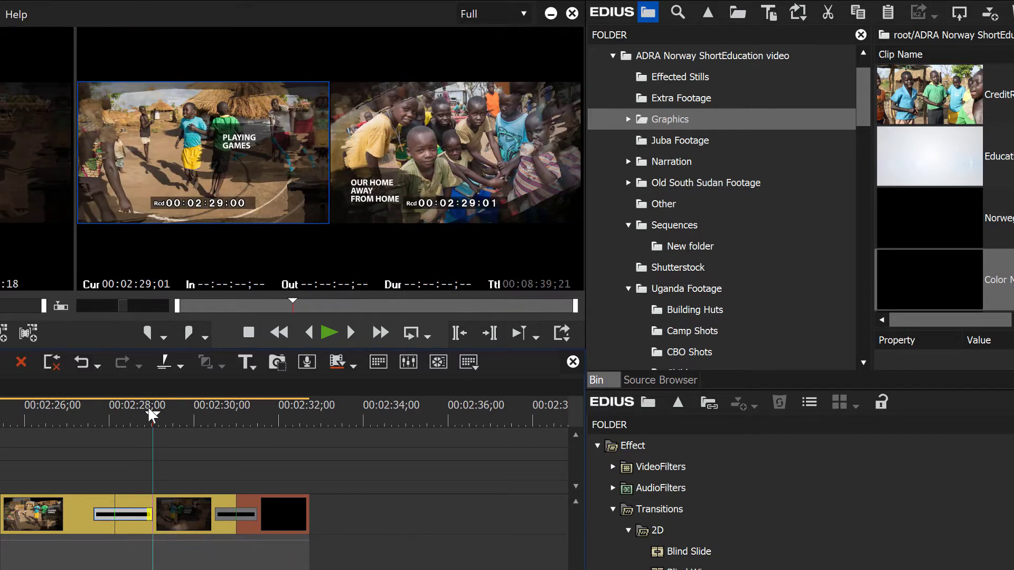
pyautogui.moveTo(152, 416); pyautogui.dragTo(94, 417)
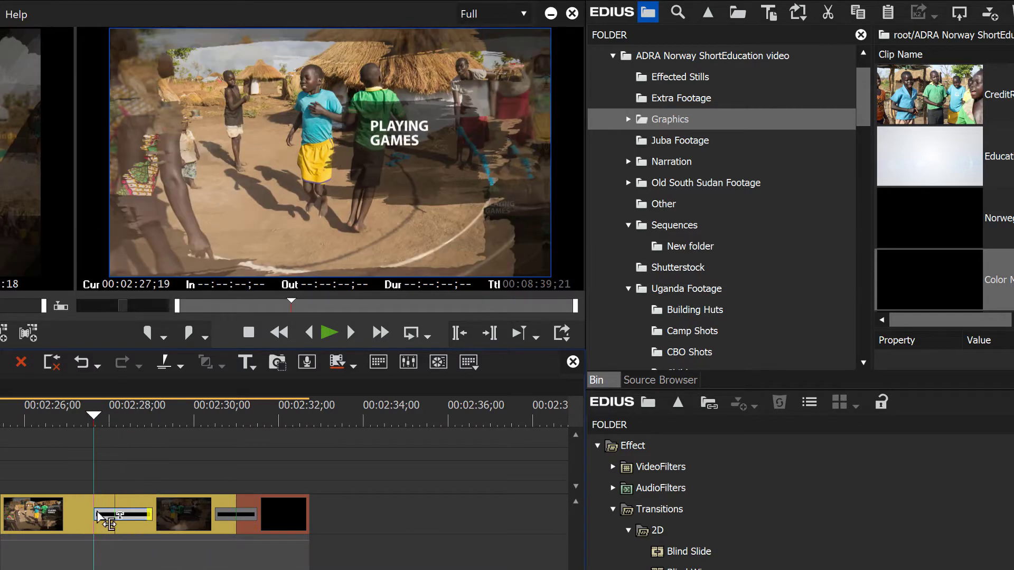
pyautogui.moveTo(99, 517); pyautogui.dragTo(77, 517)
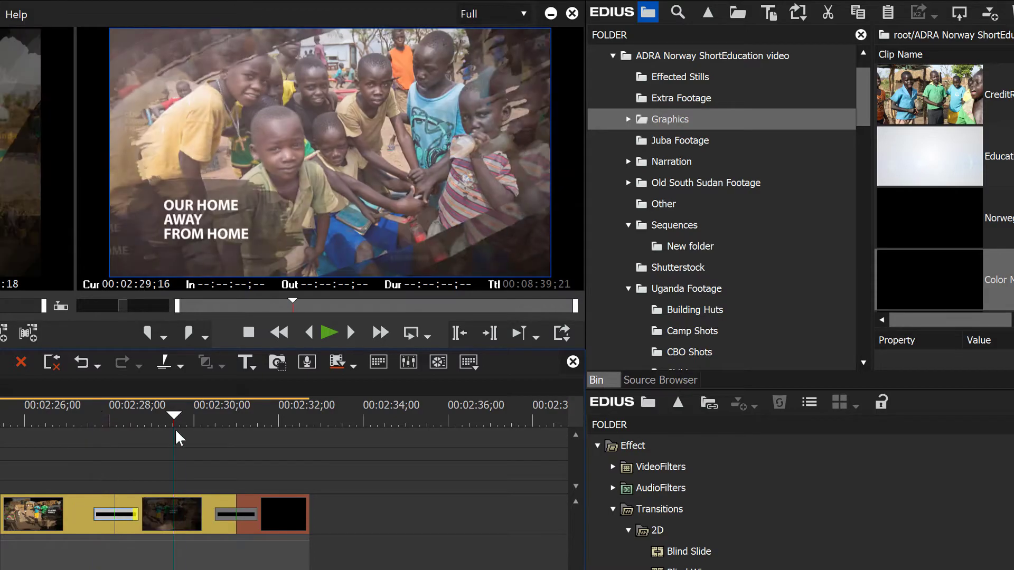
# Apply the Dissolve transition to the cut at the beginning of the "Playing Games" clip
pyautogui.moveTo(178, 430); pyautogui.dragTo(32, 438)
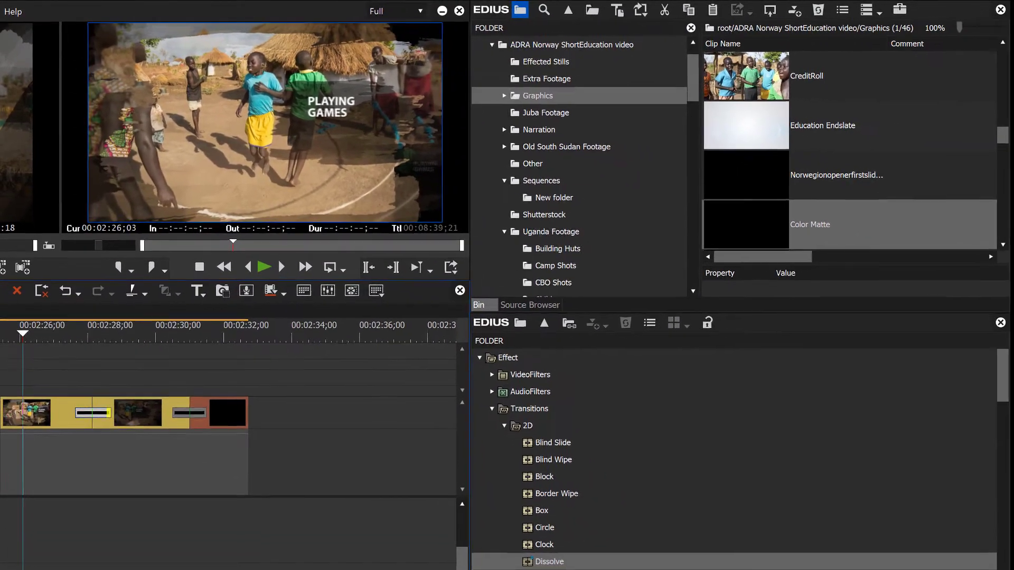
pyautogui.scroll(2, 120, 412)
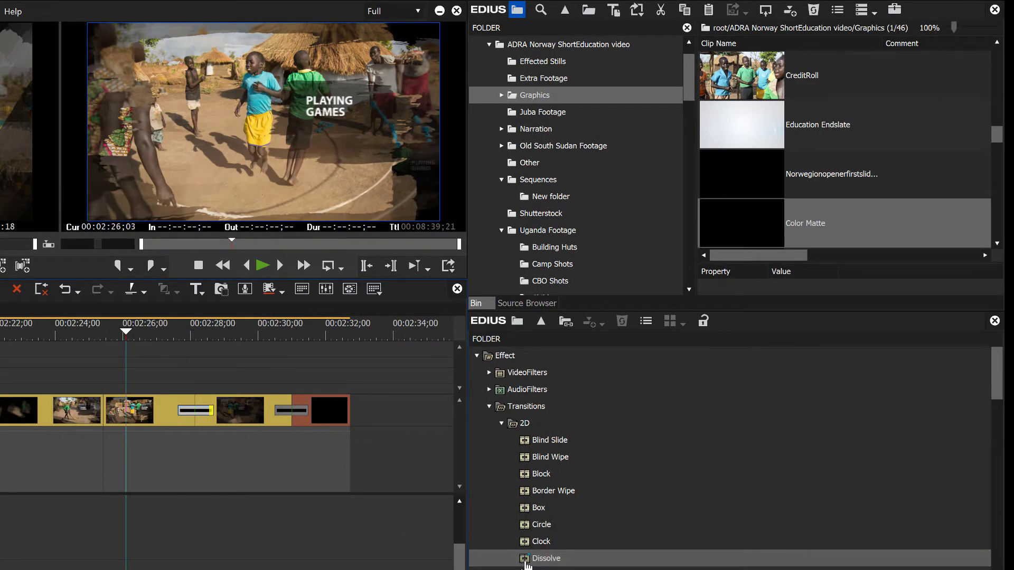
pyautogui.moveTo(527, 564); pyautogui.dragTo(103, 410)
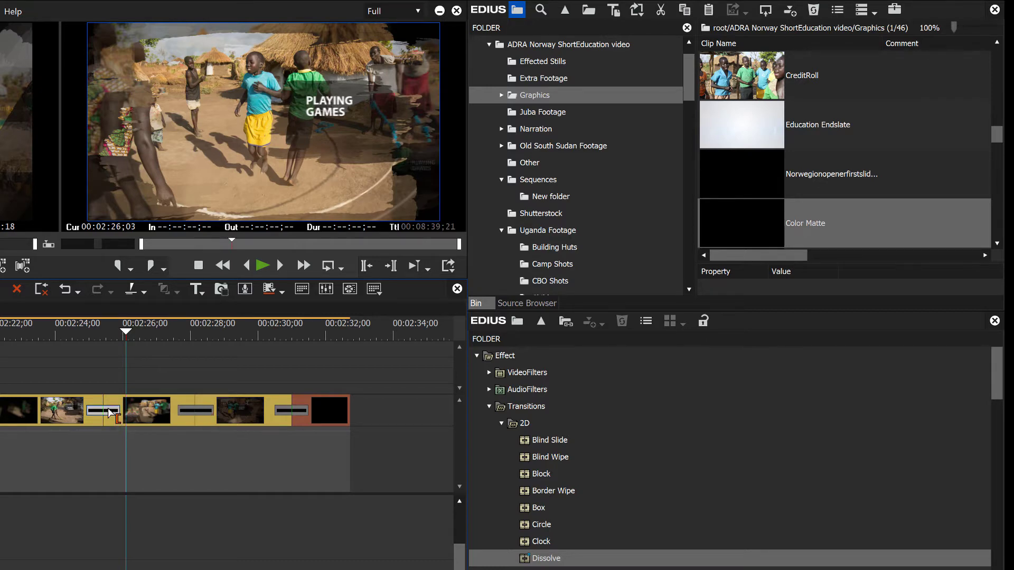
# Delete the dissolves at both ends of the "Playing Games" clip
pyautogui.press('Delete')
pyautogui.click(179, 411)
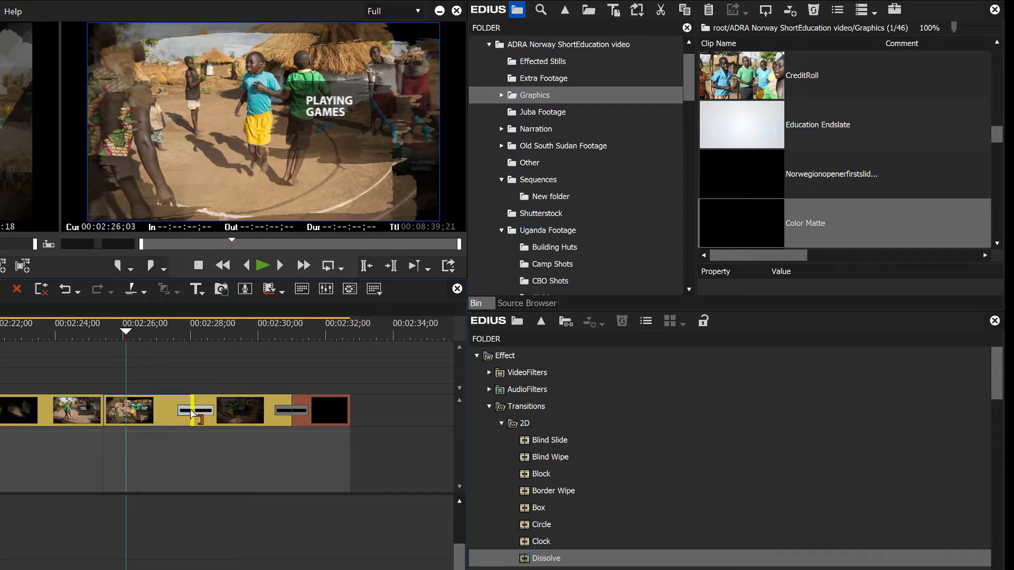
pyautogui.press('Delete')
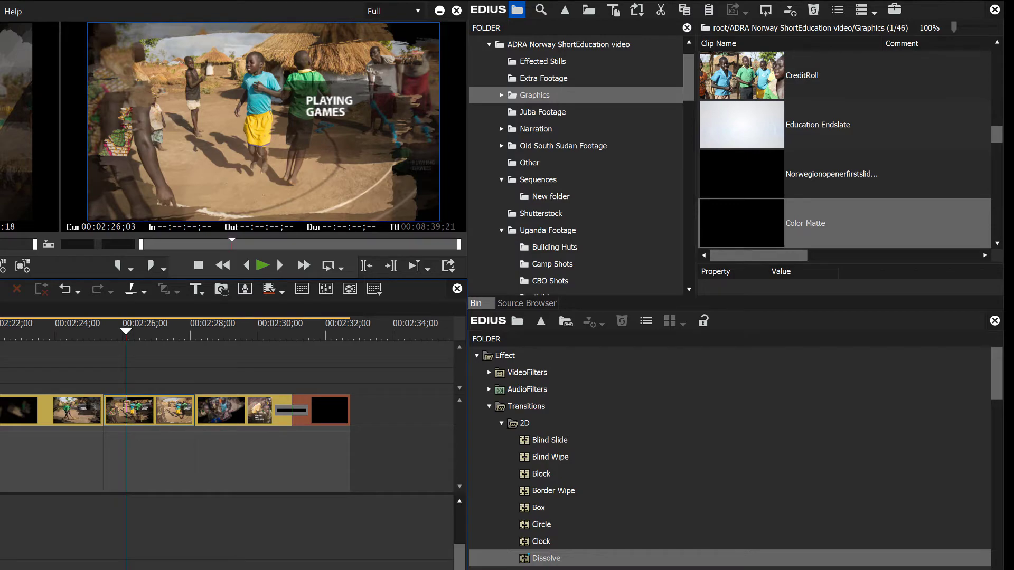
# Select all the video clips in the Home Away from Home sequence and apply the Dissolve transition to all their cuts at once
pyautogui.scroll(8, 227, 444)
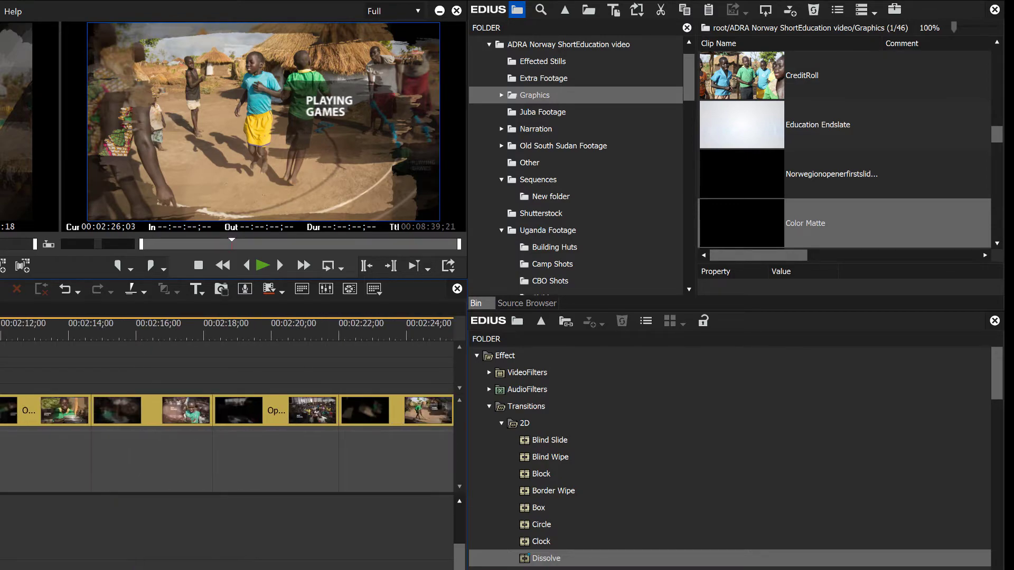
pyautogui.scroll(-2, 227, 443)
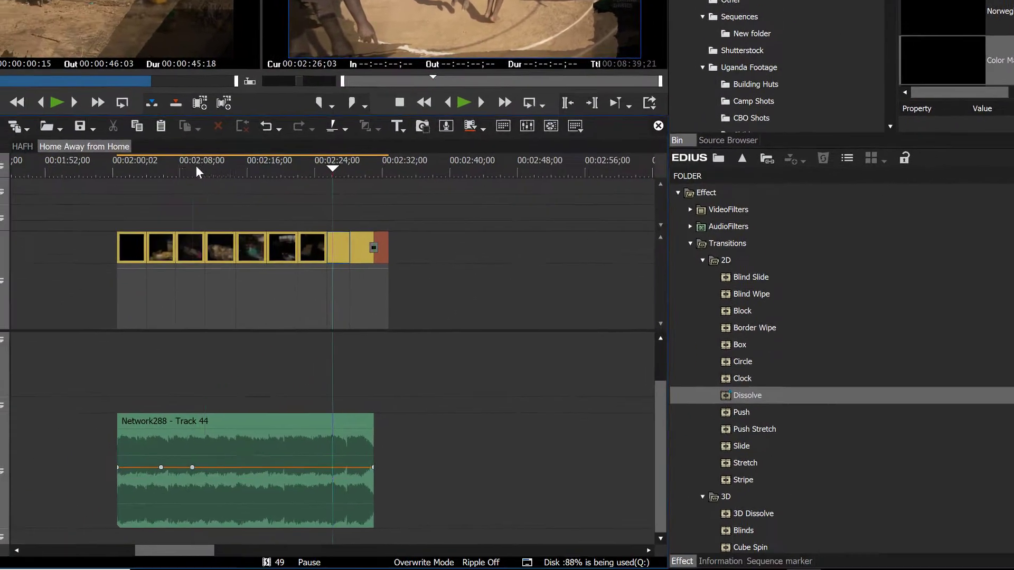
pyautogui.click(145, 164)
pyautogui.moveTo(140, 166); pyautogui.dragTo(371, 302)
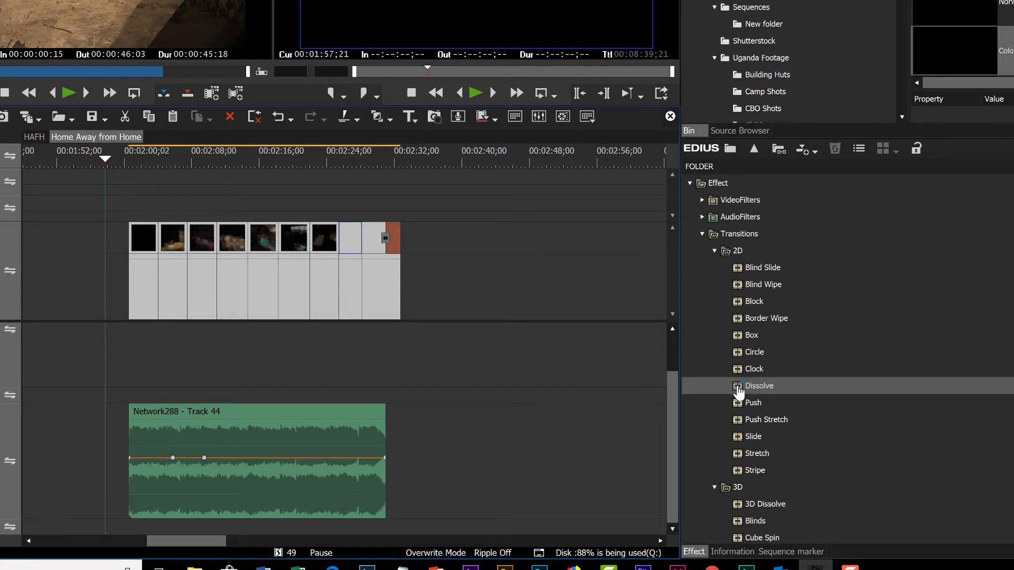
pyautogui.moveTo(738, 391); pyautogui.dragTo(627, 355)
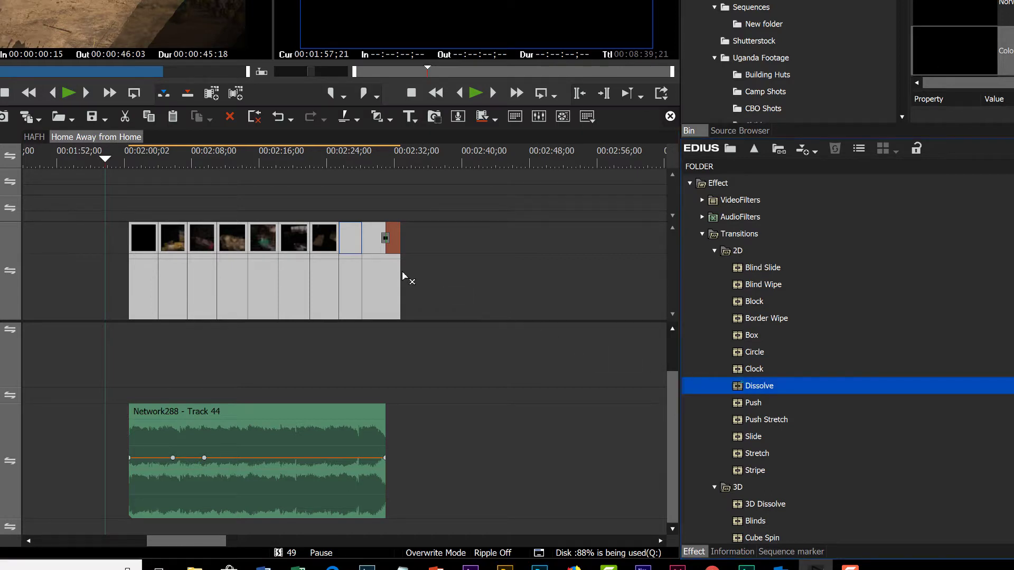
pyautogui.moveTo(402, 276); pyautogui.dragTo(277, 240)
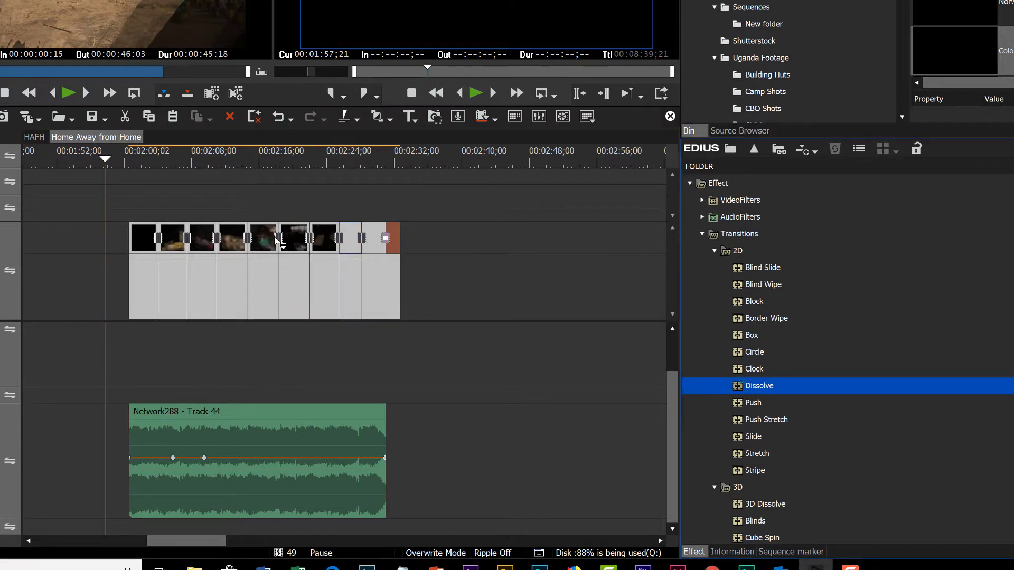
pyautogui.moveTo(275, 237); pyautogui.dragTo(275, 237)
# Scrub through the dissolves between the clips and undo adding them to the whole selection
pyautogui.moveTo(203, 164); pyautogui.dragTo(294, 172)
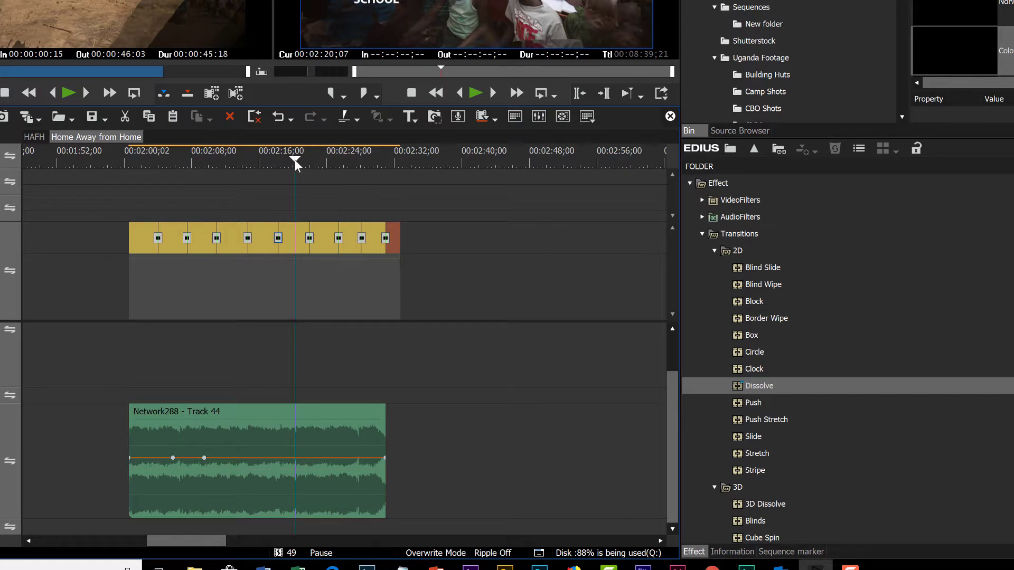
pyautogui.moveTo(294, 160); pyautogui.dragTo(278, 180)
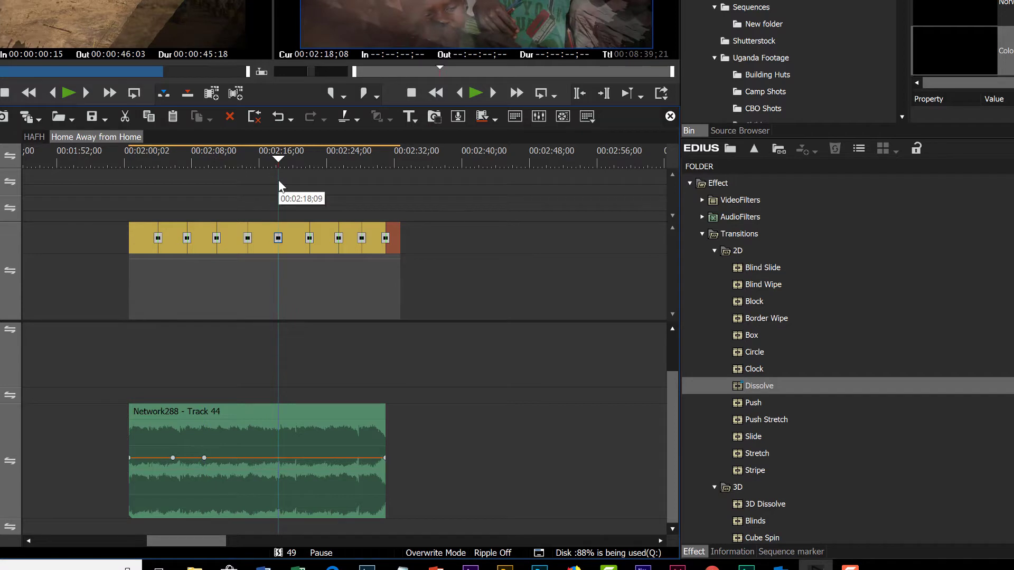
pyautogui.hotkey('ctrl', 'z')
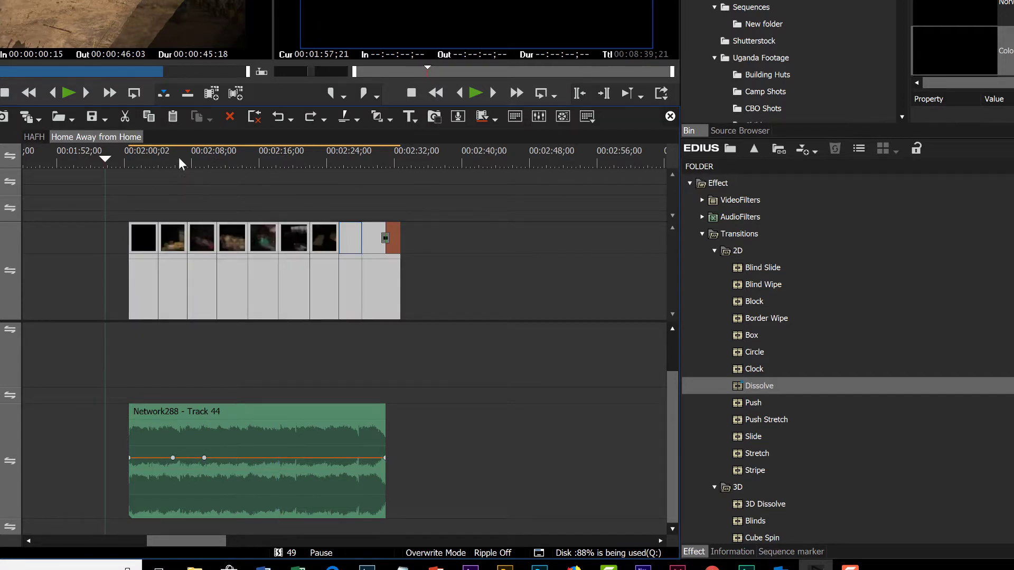
pyautogui.click(206, 184)
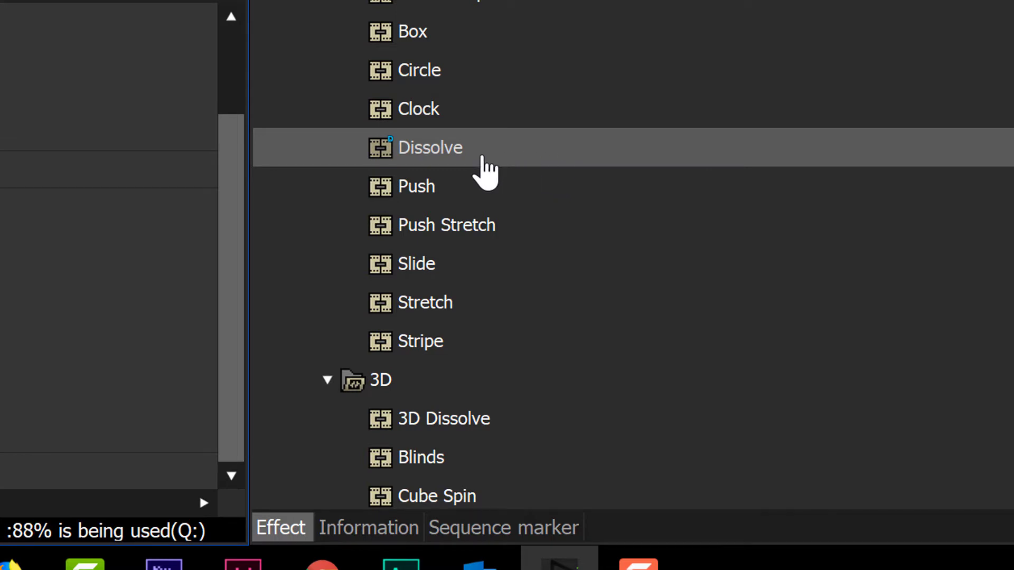
# Set the 2D Dissolve transition as the default effect
pyautogui.click(377, 153)
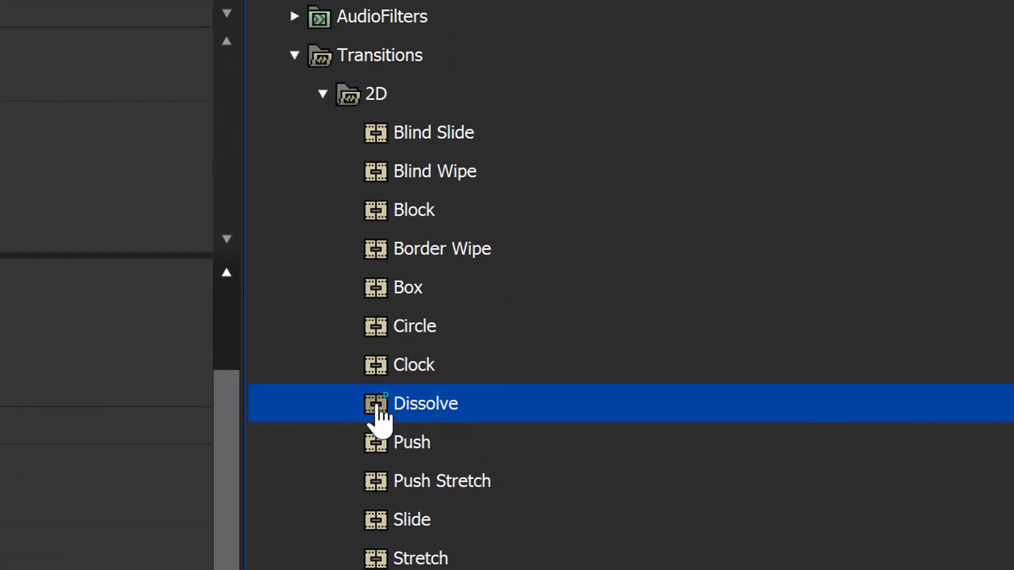
pyautogui.rightClick(378, 409)
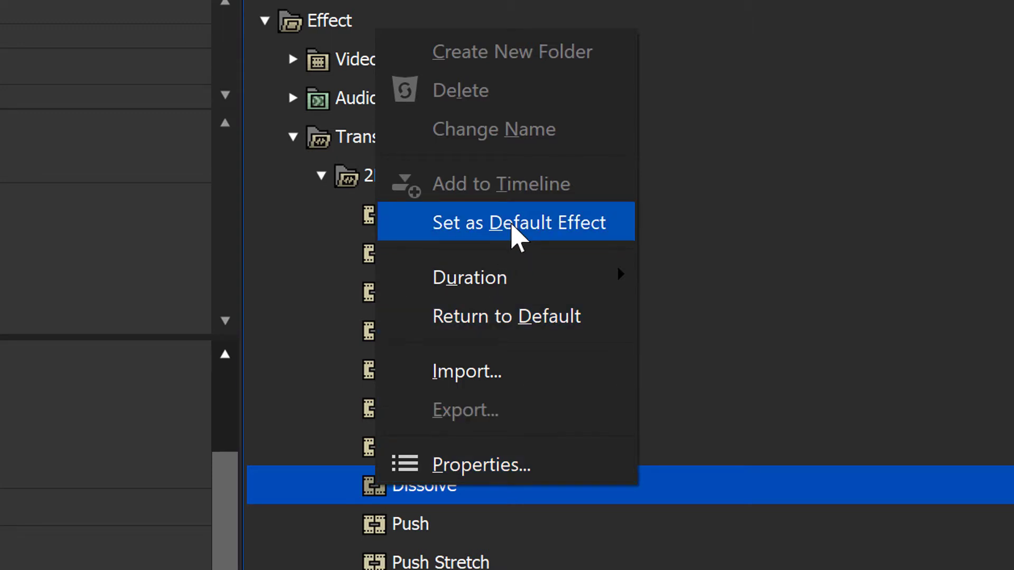
pyautogui.click(515, 232)
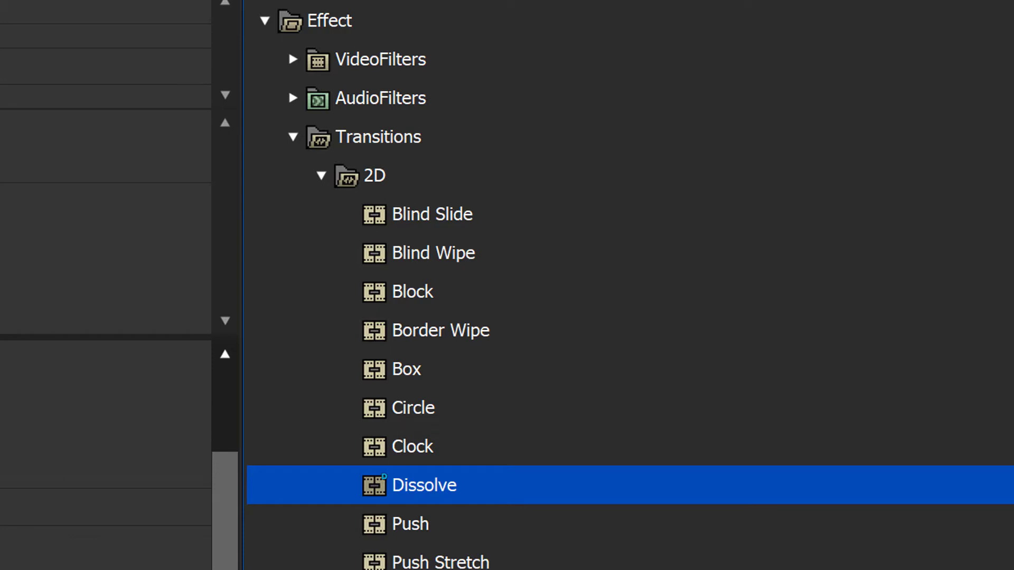
# Set the Blind Wipe transition as the default effect and switch the default back to 2D Dissolve
pyautogui.moveTo(376, 488)
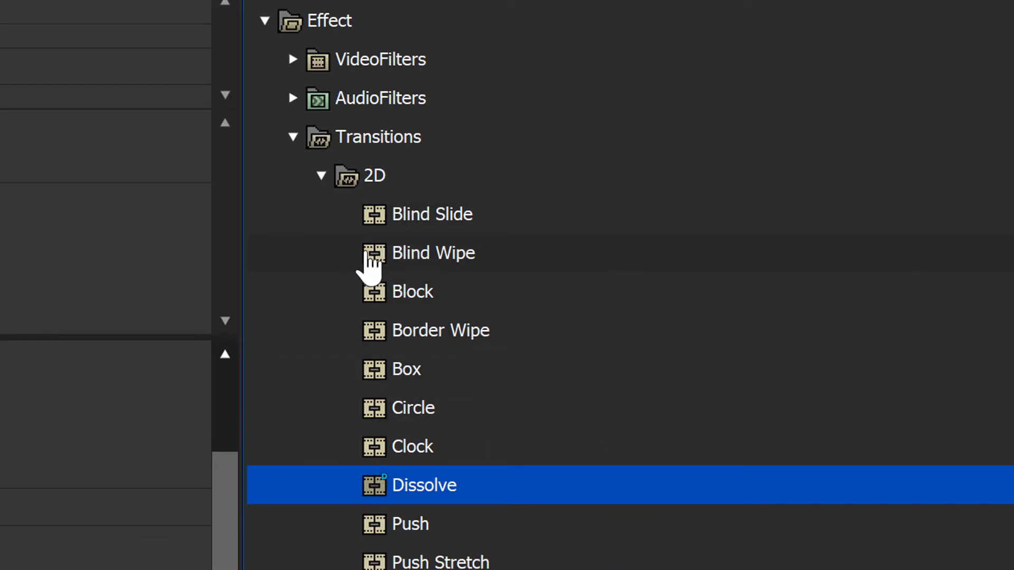
pyautogui.click(371, 258)
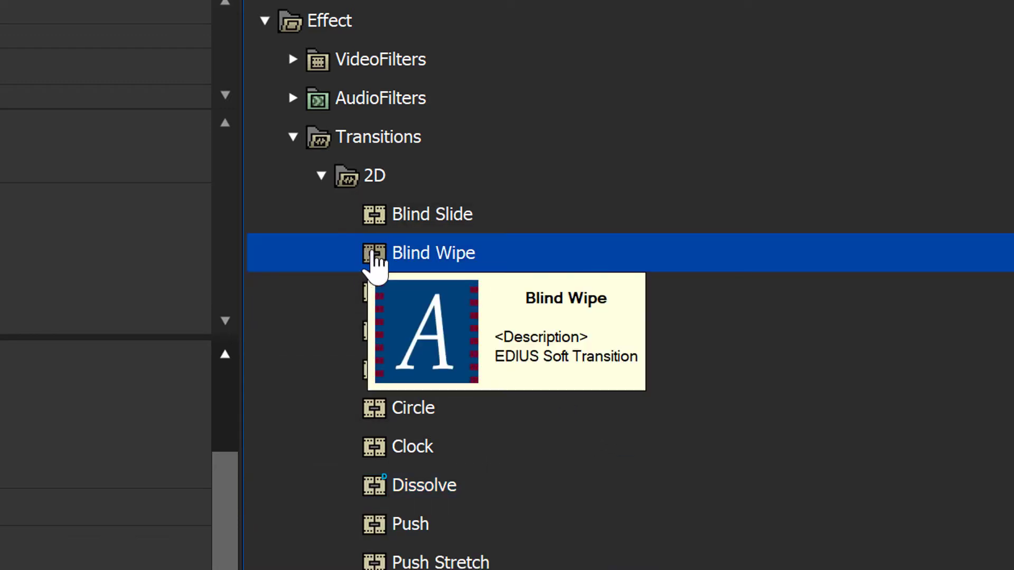
pyautogui.rightClick(376, 264)
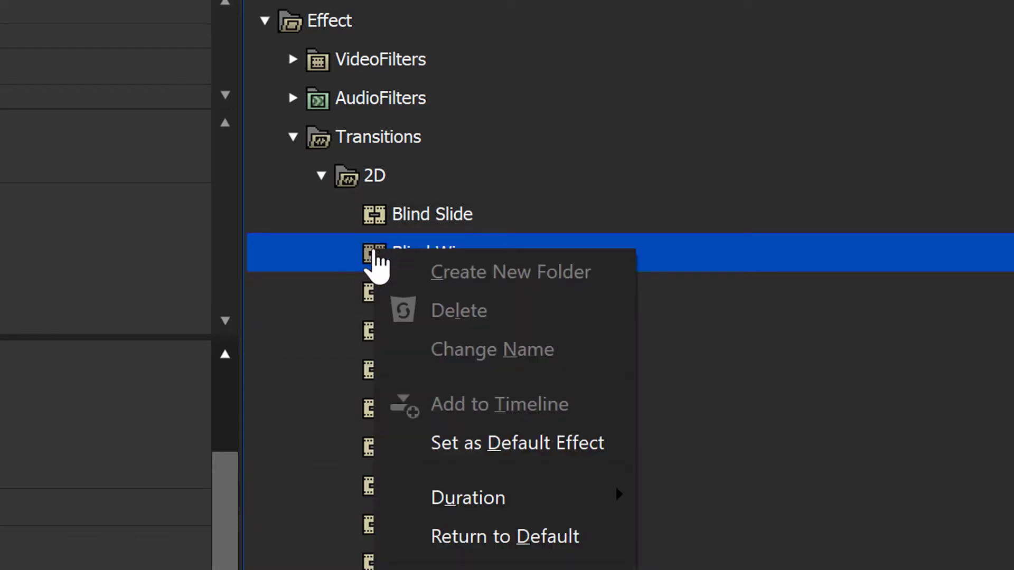
pyautogui.click(499, 446)
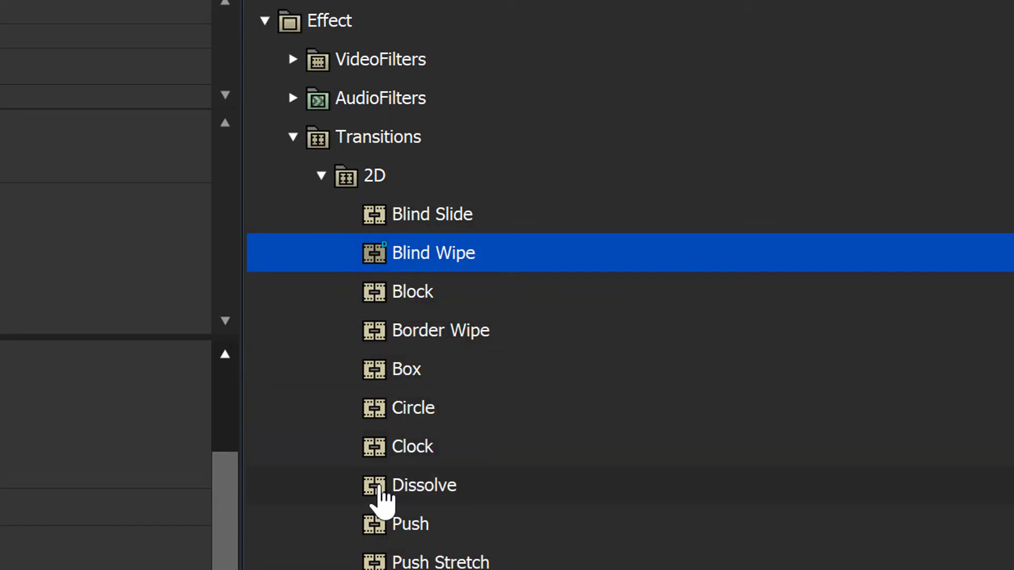
pyautogui.rightClick(380, 488)
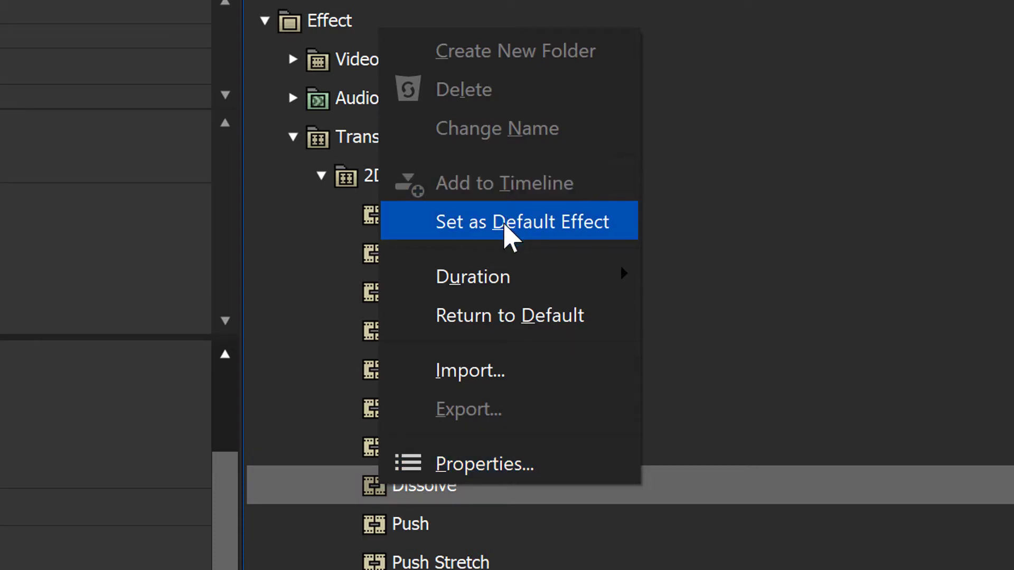
pyautogui.click(509, 224)
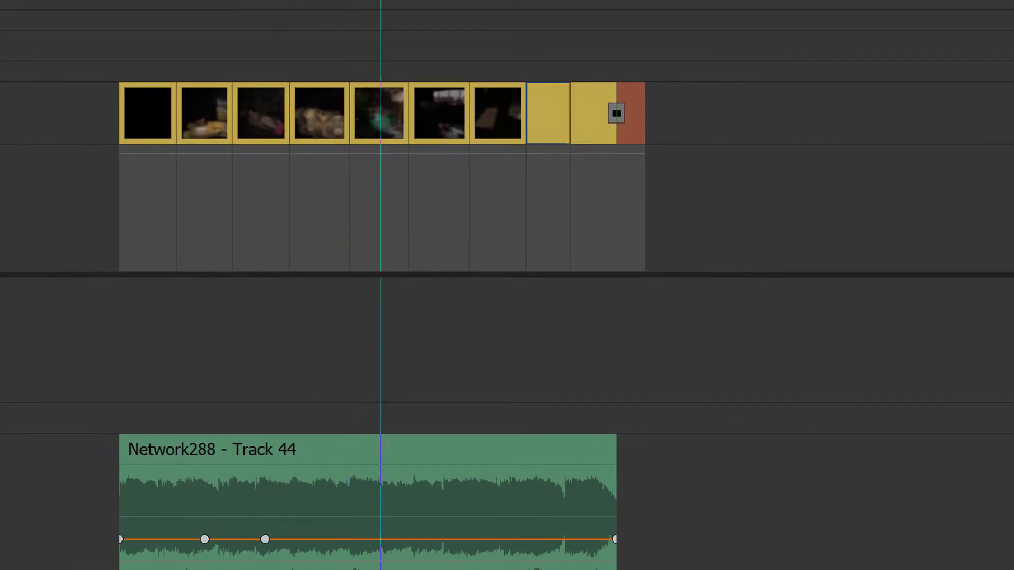
# Select the fifth video clip in the group and add the default Dissolve at the cut where it ends
pyautogui.click(380, 116)
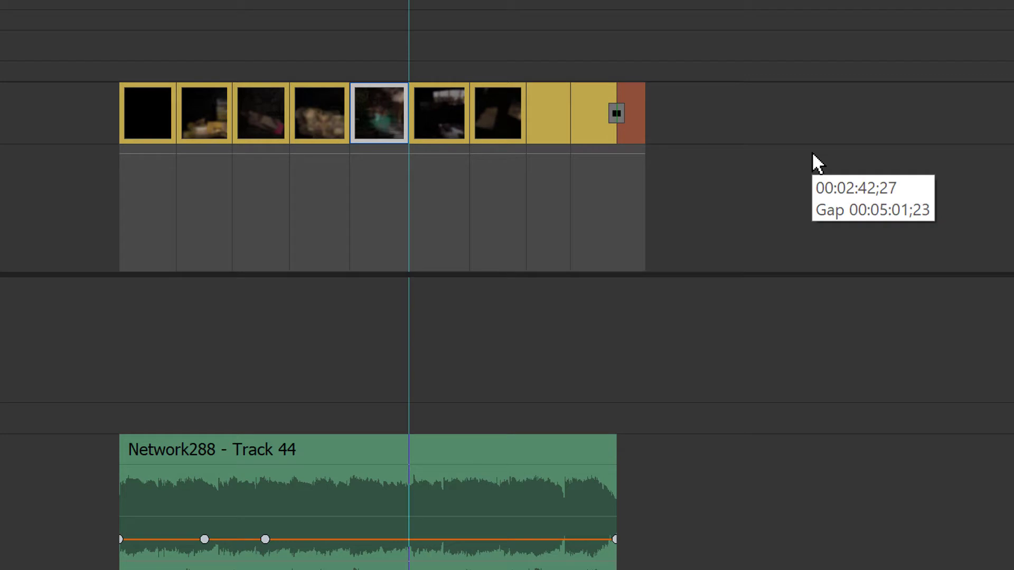
pyautogui.press('s')
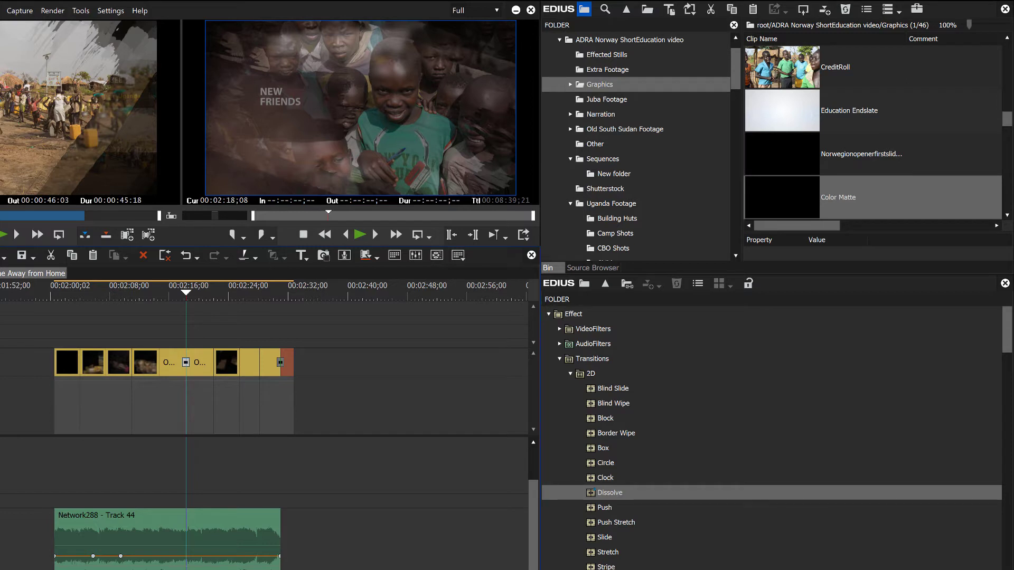
# Add the first KT_288_9_Covering_Tears clip from the Music for HAFH bin directly after Network288 - Track 44 and audition the join
pyautogui.click(631, 219)
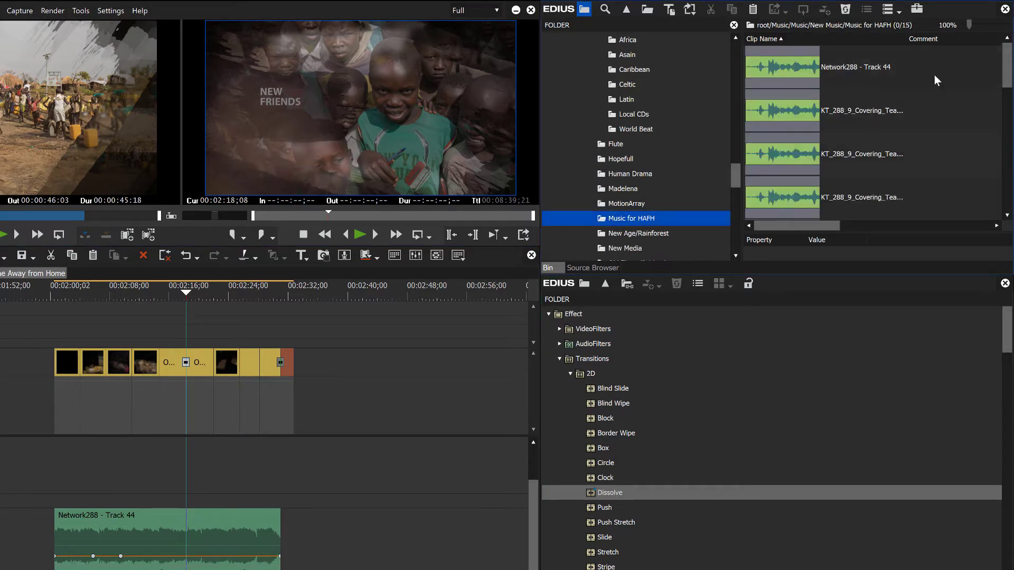
pyautogui.moveTo(777, 106); pyautogui.dragTo(284, 555)
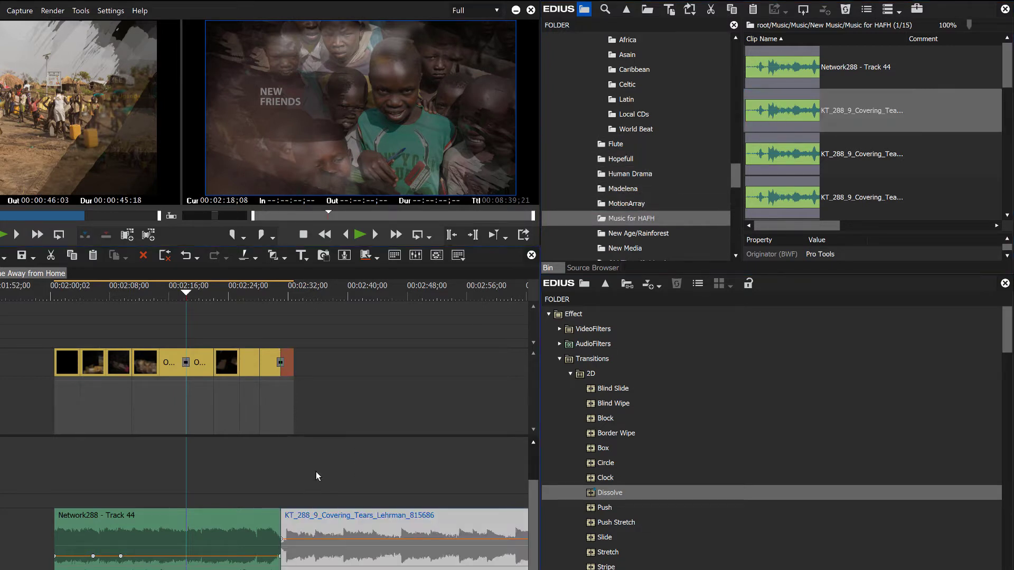
pyautogui.moveTo(333, 296); pyautogui.dragTo(285, 327)
pyautogui.press('space')
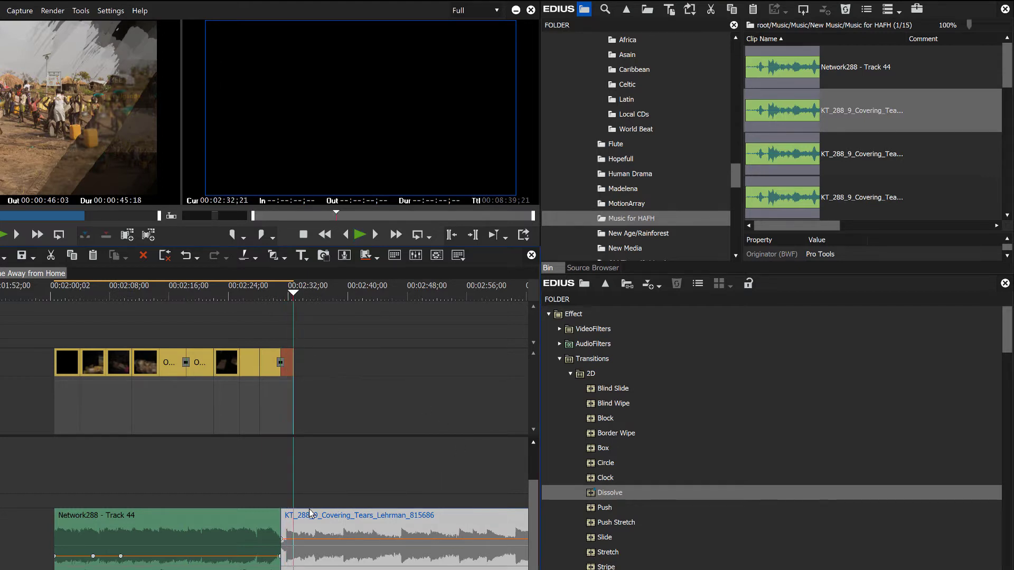
pyautogui.moveTo(291, 289); pyautogui.dragTo(282, 296)
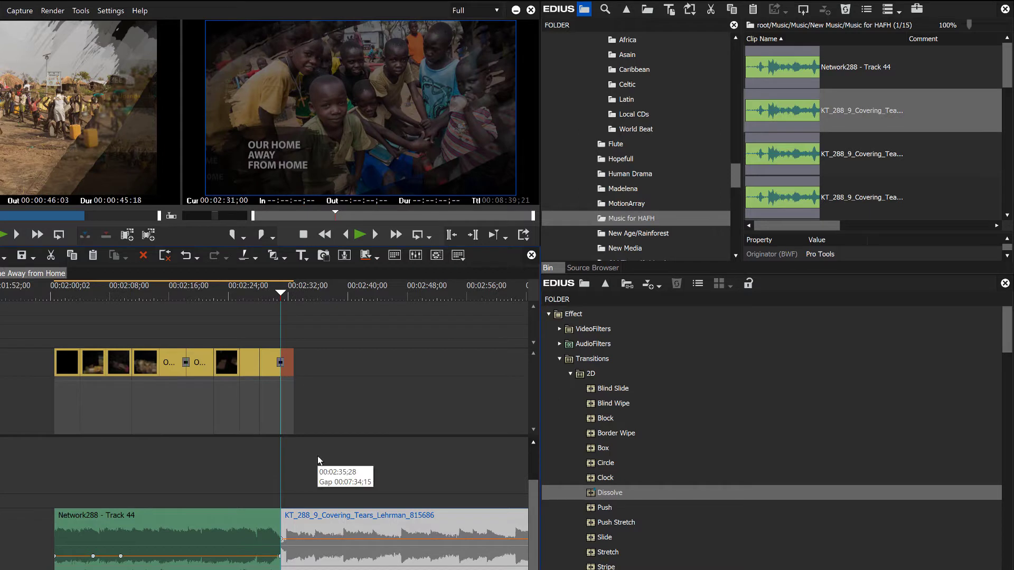
# Shift the KT_288_9_Covering_Tears clip about half a second later, play the passage, and return the playhead to the clip's start
pyautogui.scroll(2, 320, 457)
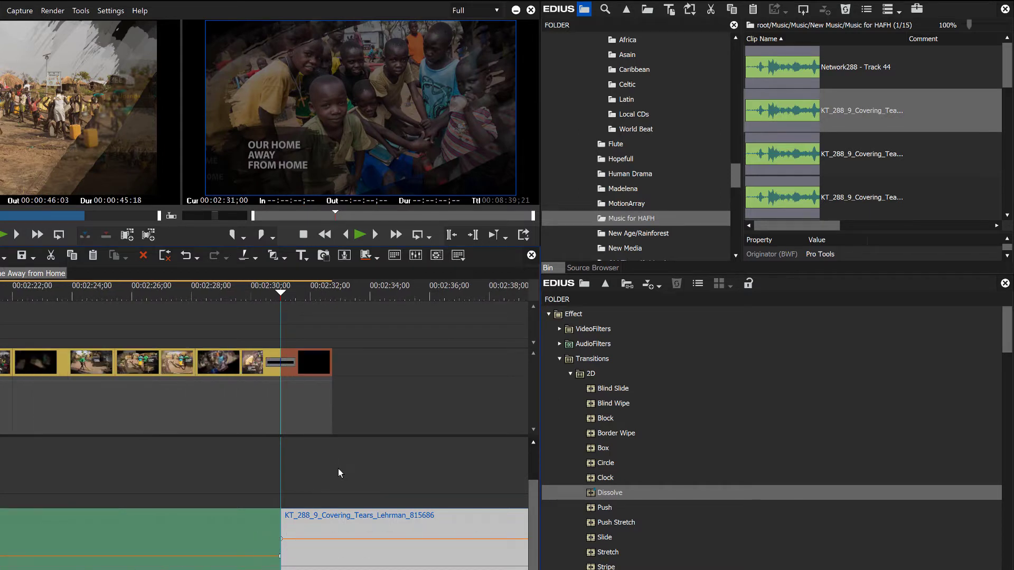
pyautogui.click(322, 514)
pyautogui.moveTo(322, 514); pyautogui.dragTo(337, 514)
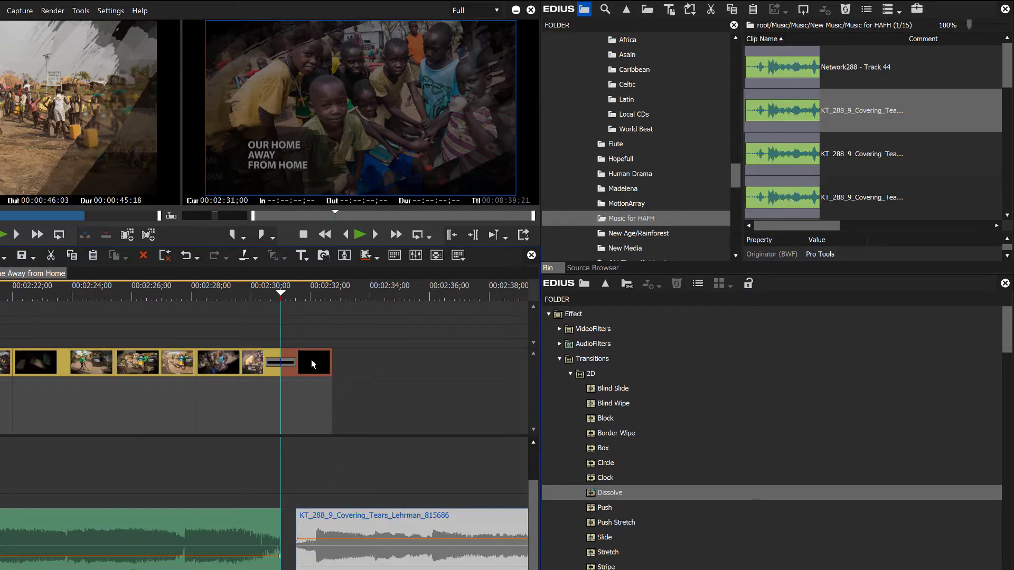
pyautogui.click(266, 294)
pyautogui.press('space')
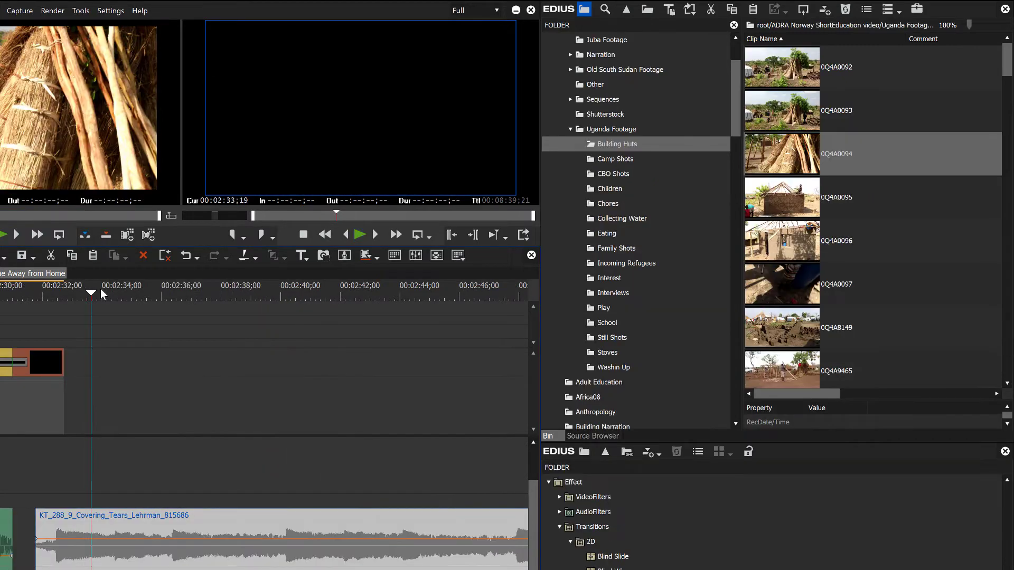
pyautogui.moveTo(101, 289); pyautogui.dragTo(47, 309)
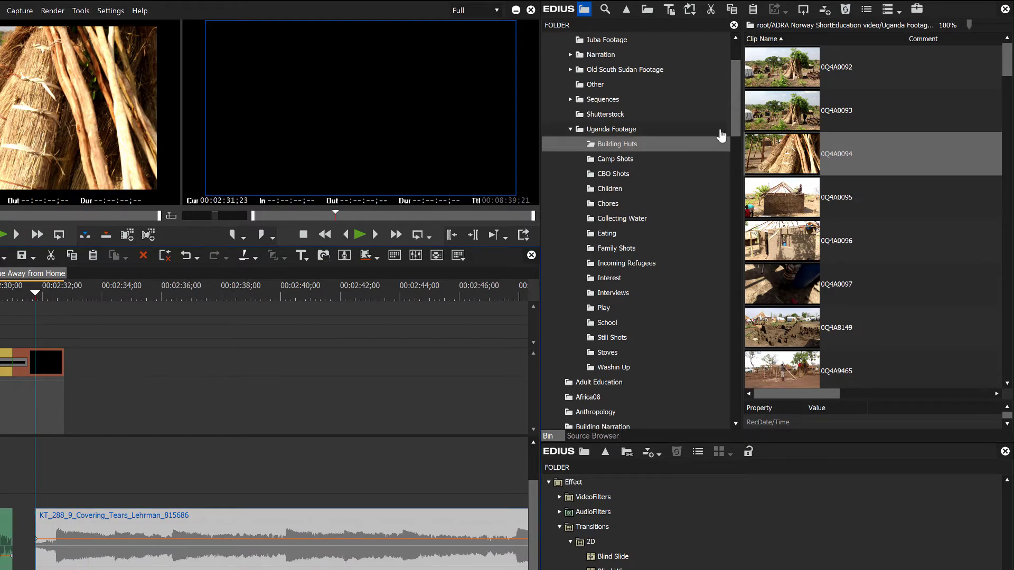
# Find clip 0Q4A9460 in the School bin under Uganda Footage and load it into the source player
pyautogui.click(612, 322)
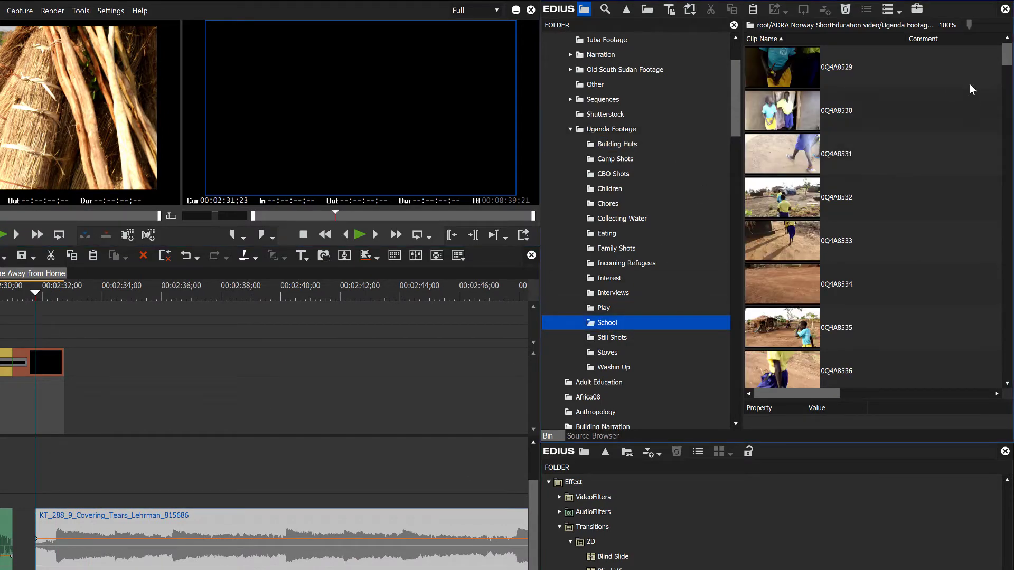
pyautogui.moveTo(1006, 54); pyautogui.dragTo(1007, 364)
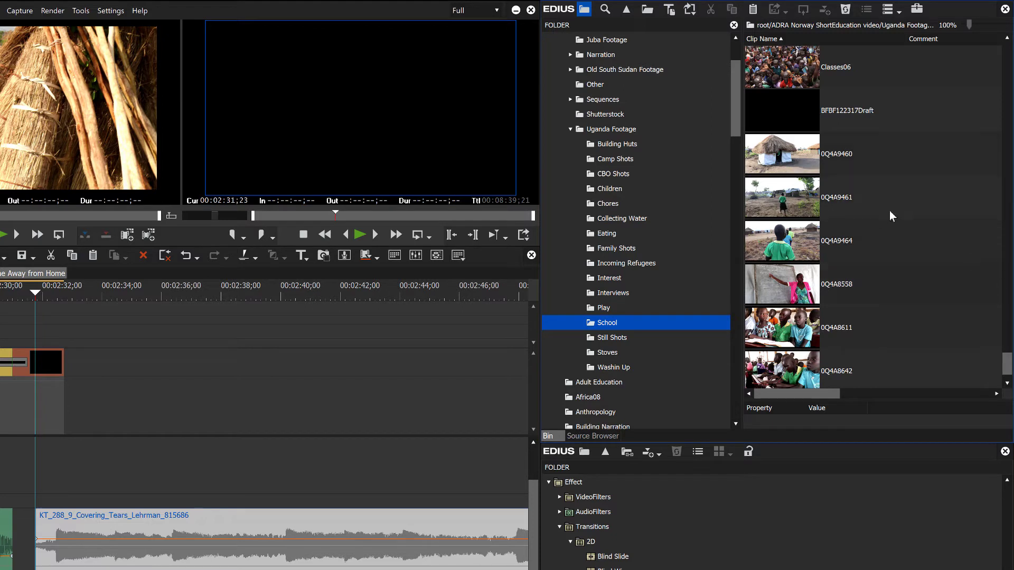
pyautogui.click(781, 157)
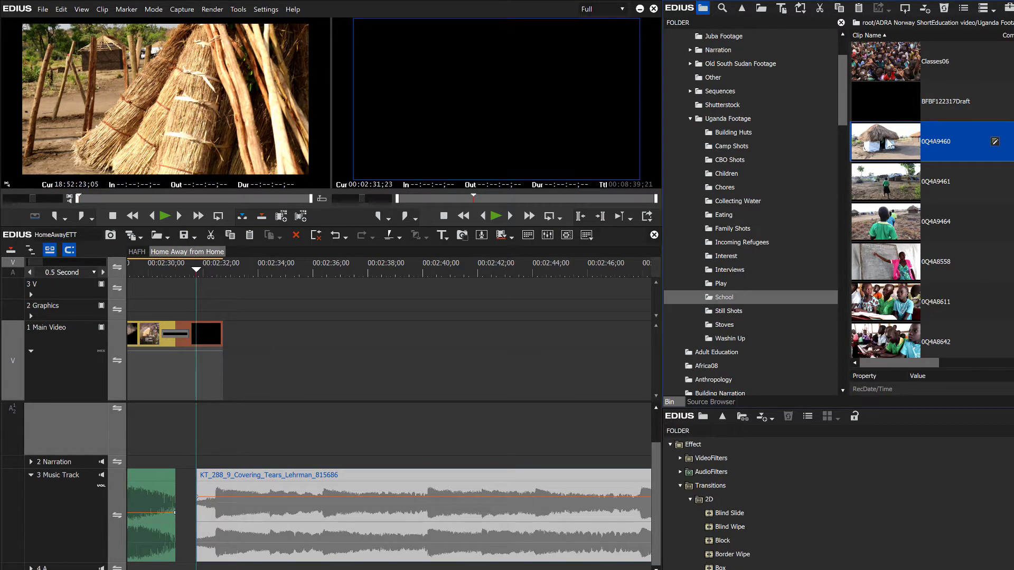
pyautogui.doubleClick(889, 144)
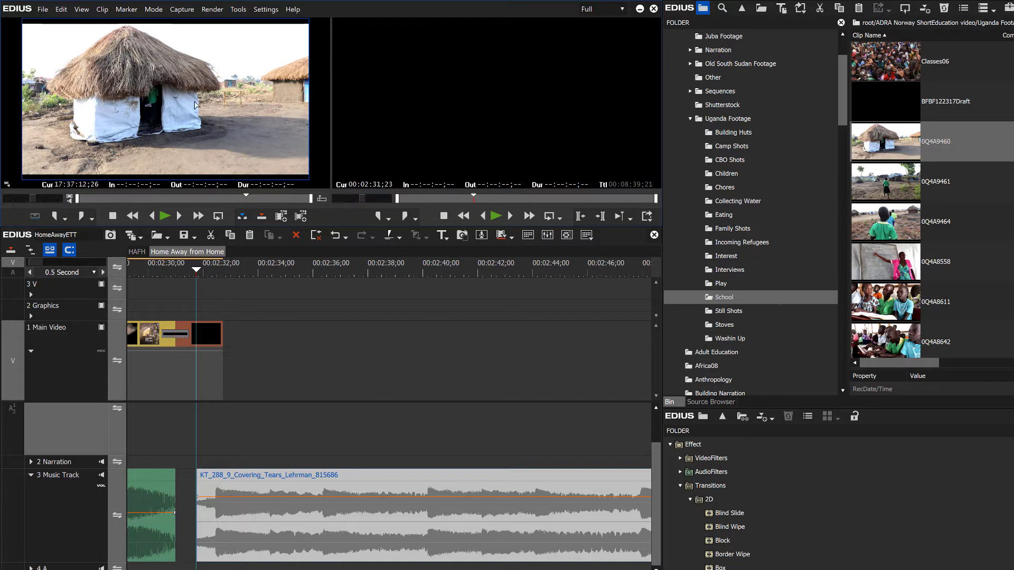
# Scrub through the source clip and set its In point at 17:37:11;22
pyautogui.moveTo(246, 196)
pyautogui.mouseDown()
pyautogui.moveTo(266, 196)
pyautogui.moveTo(230, 199)
pyautogui.mouseUp()
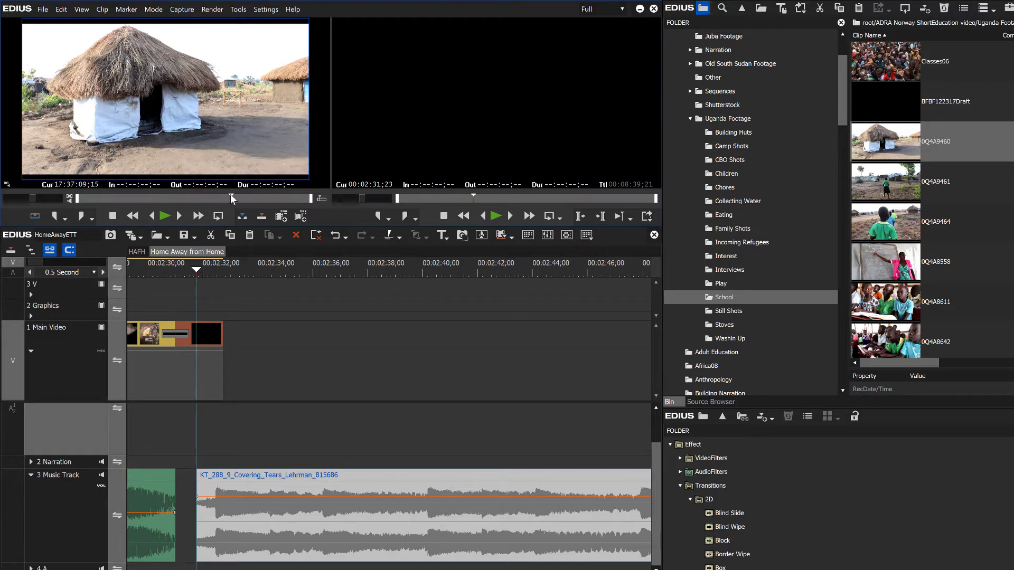
pyautogui.moveTo(231, 198)
pyautogui.mouseDown()
pyautogui.moveTo(139, 197)
pyautogui.moveTo(254, 192)
pyautogui.moveTo(93, 198)
pyautogui.moveTo(241, 196)
pyautogui.mouseUp()
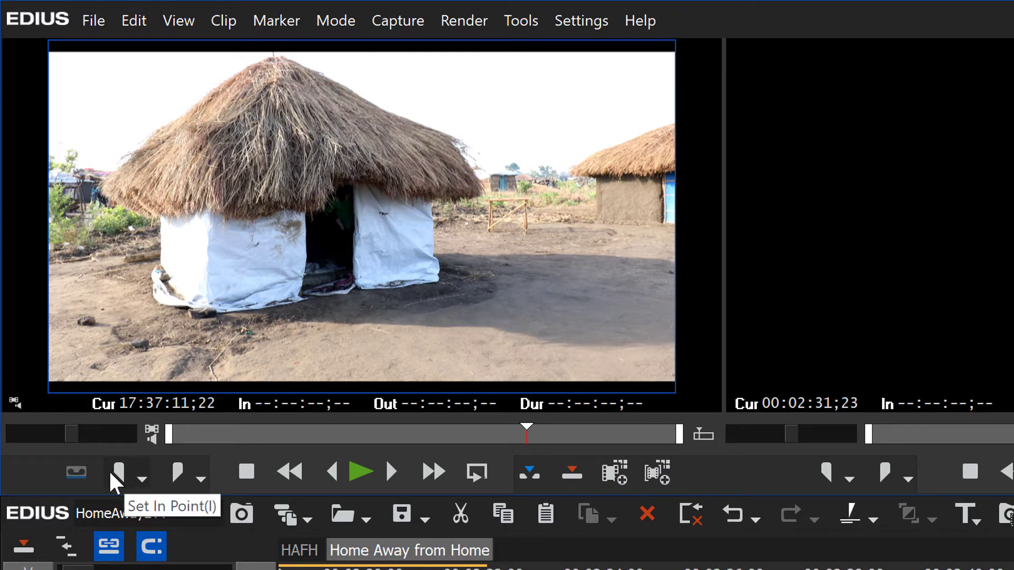
pyautogui.click(118, 475)
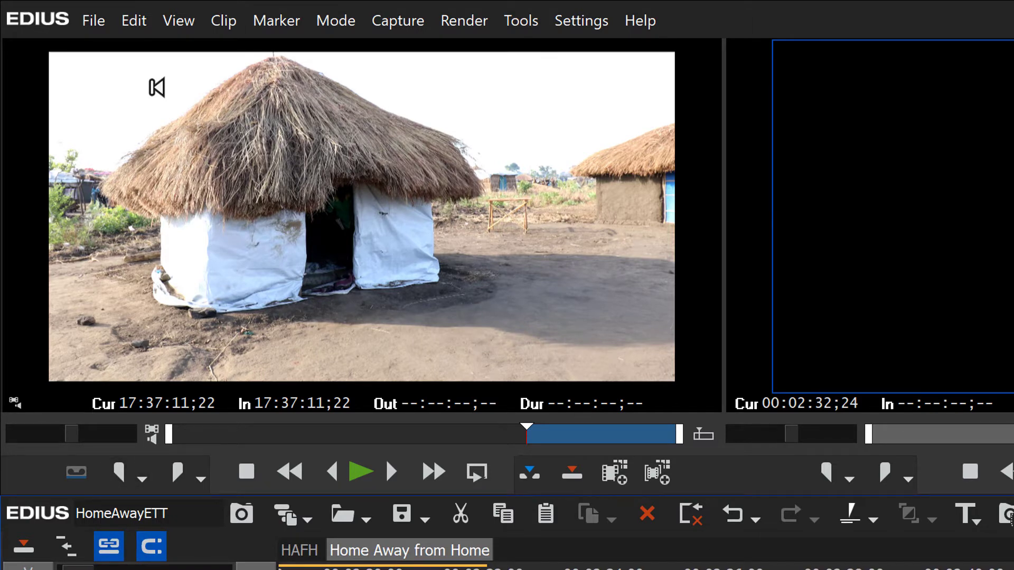
pyautogui.press('i')
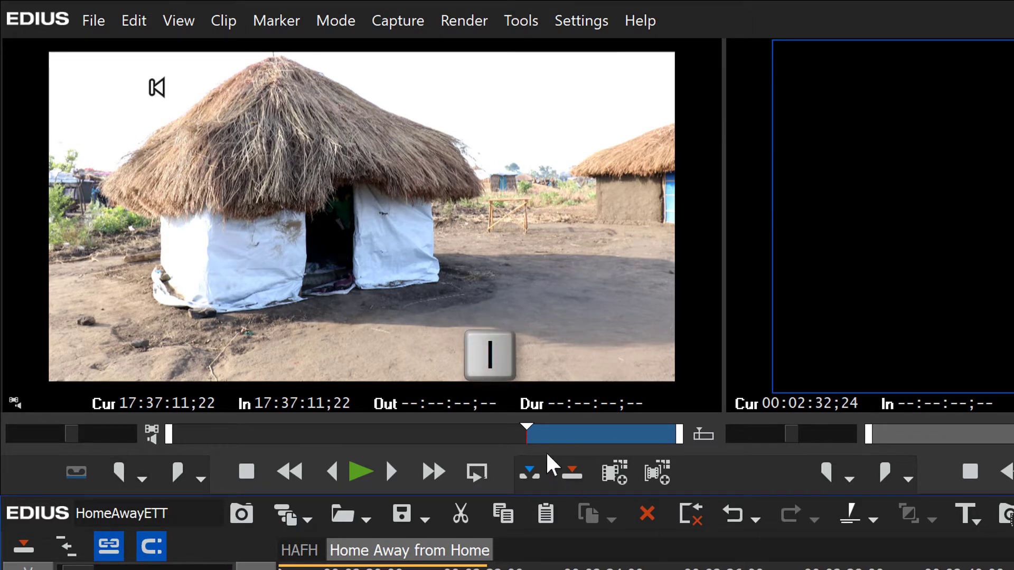
# Reset the source clip's In point to 17:37:08;23 and again to 17:37:12;07
pyautogui.moveTo(530, 434); pyautogui.dragTo(499, 440)
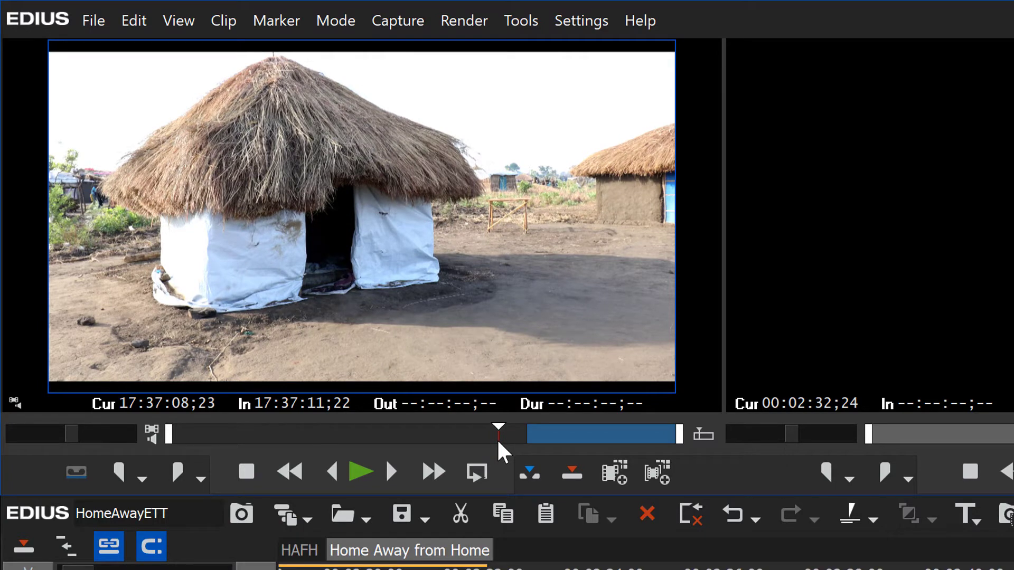
pyautogui.press('i')
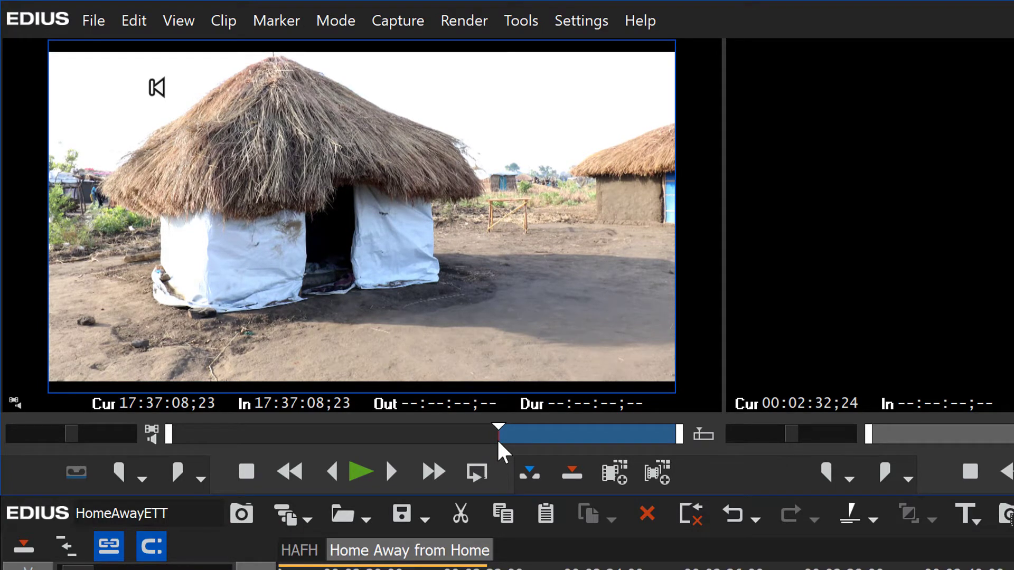
pyautogui.moveTo(500, 425); pyautogui.dragTo(532, 431)
pyautogui.press('i')
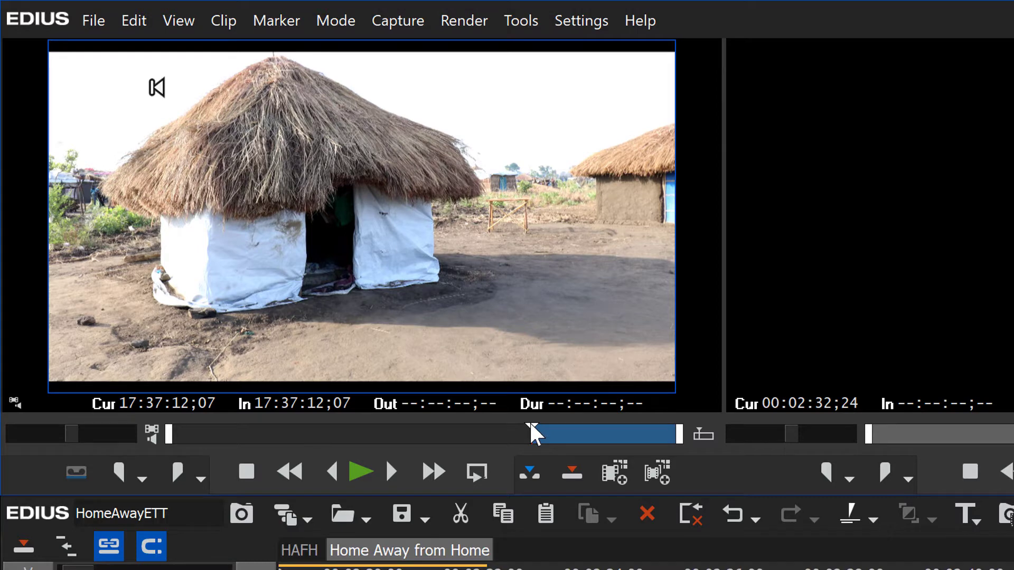
# Set the source clip's Out point at 17:37:21;02 and clear that Out point
pyautogui.moveTo(532, 428); pyautogui.dragTo(616, 432)
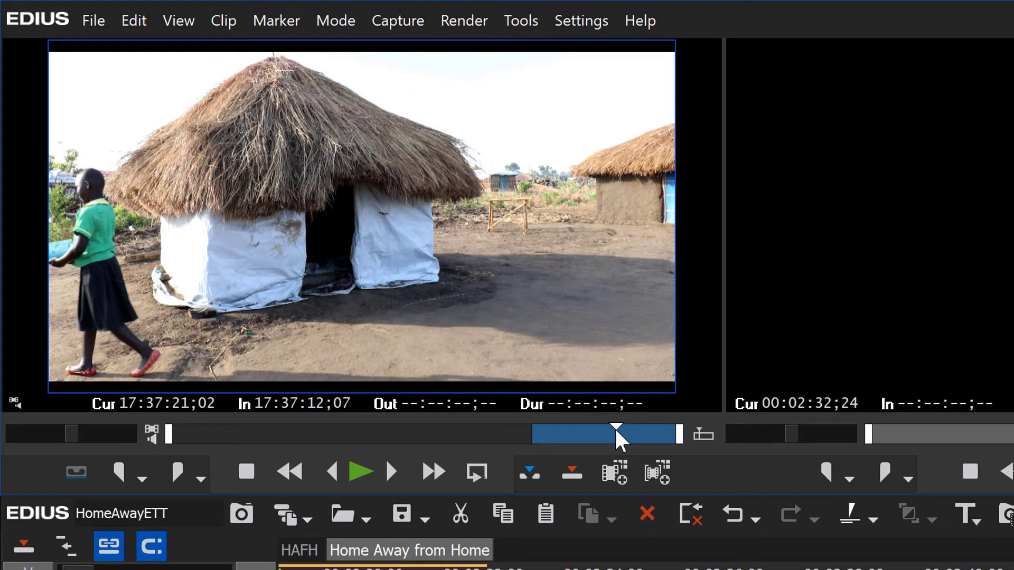
pyautogui.press('o')
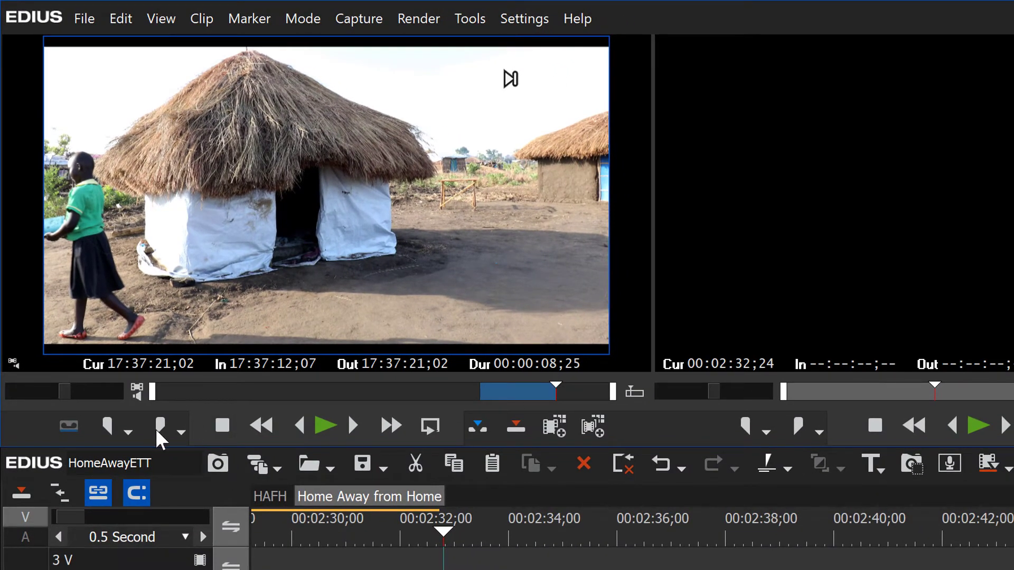
pyautogui.click(181, 430)
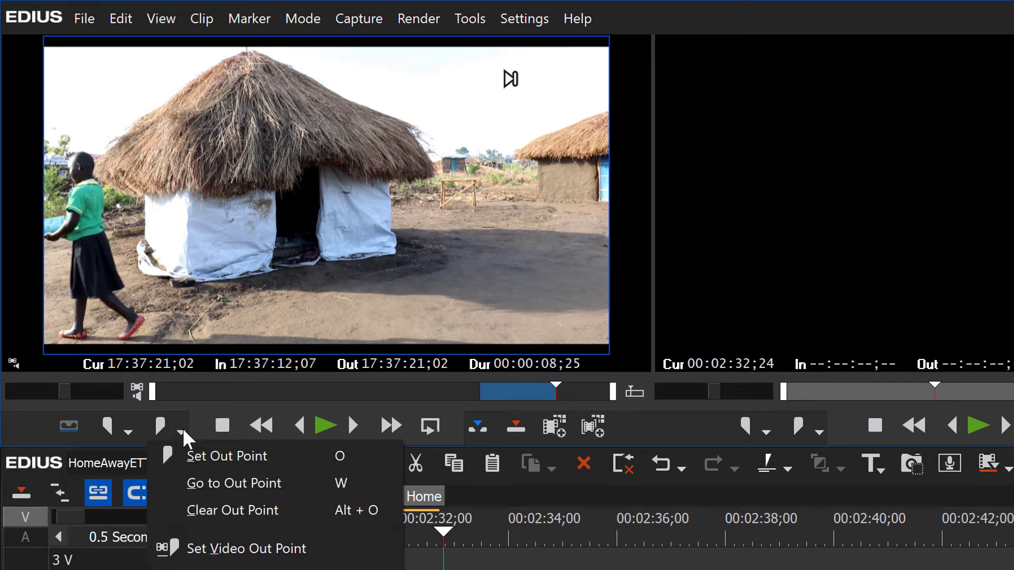
pyautogui.click(219, 510)
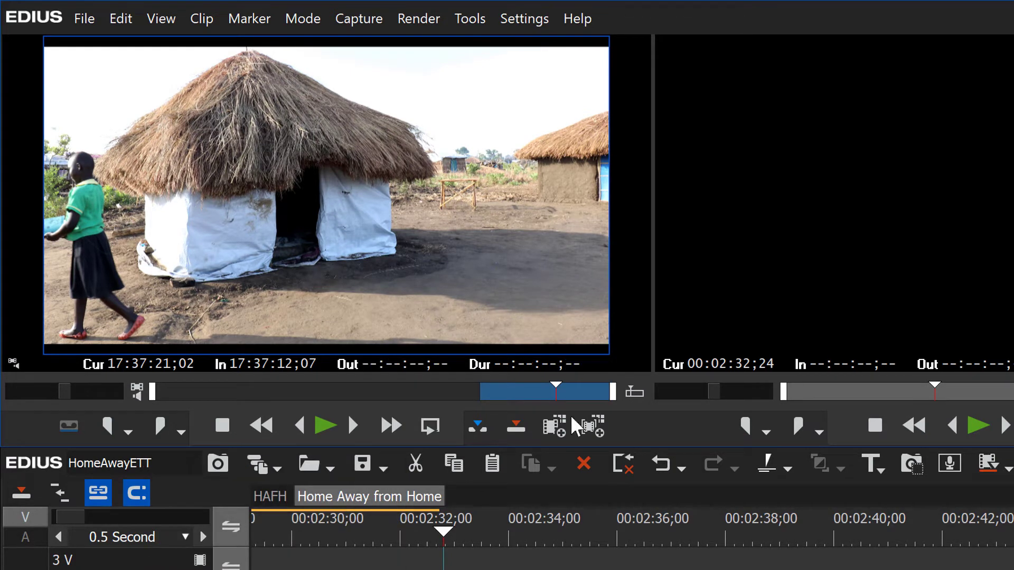
pyautogui.click(181, 430)
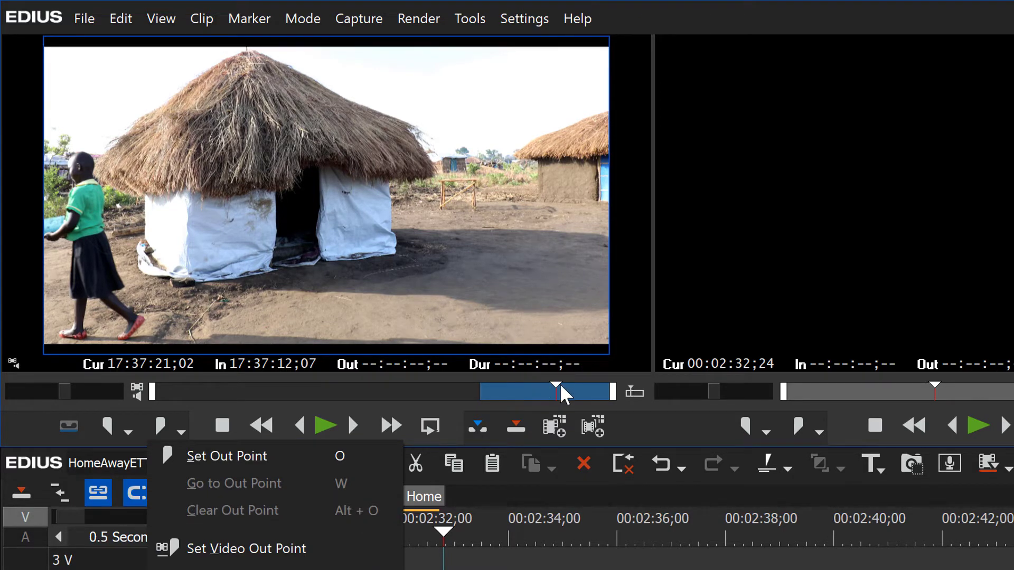
# Place 0Q4A9460 from its In point onto the Main Video track at 00:02:32;24 and scrub to 00:02:41;14
pyautogui.moveTo(559, 388); pyautogui.dragTo(512, 391)
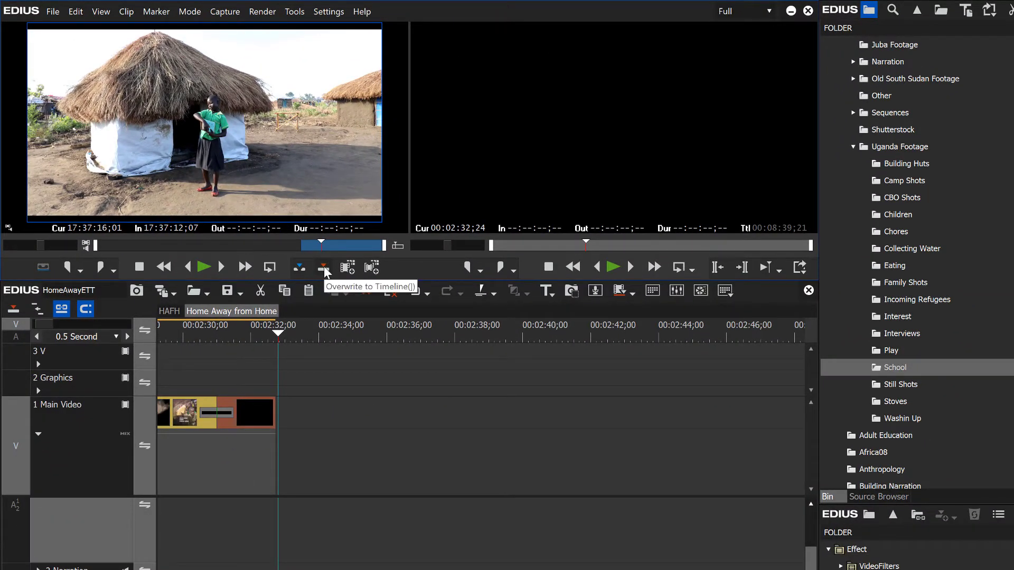
pyautogui.moveTo(290, 237); pyautogui.dragTo(278, 431)
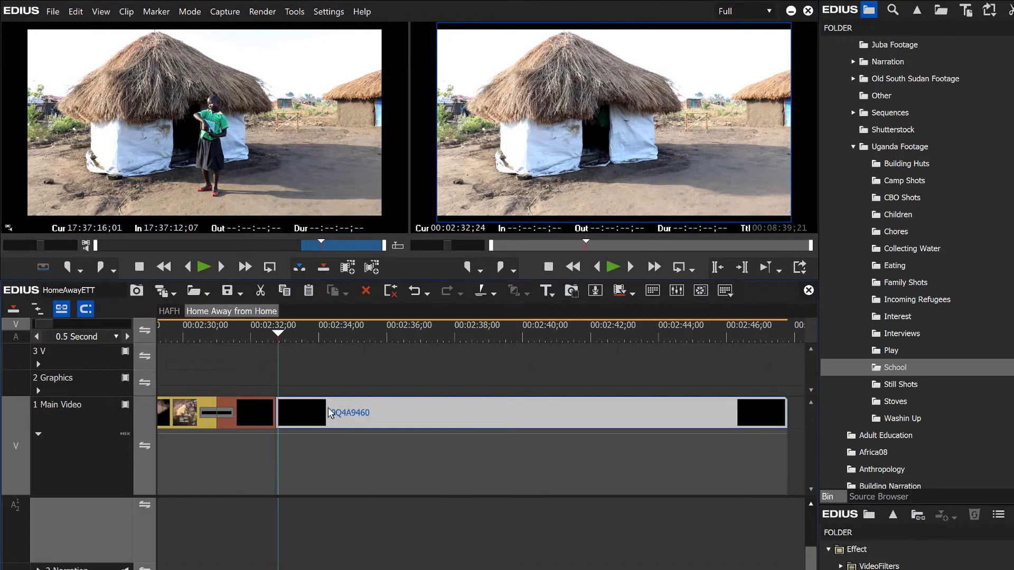
pyautogui.moveTo(525, 325); pyautogui.dragTo(573, 361)
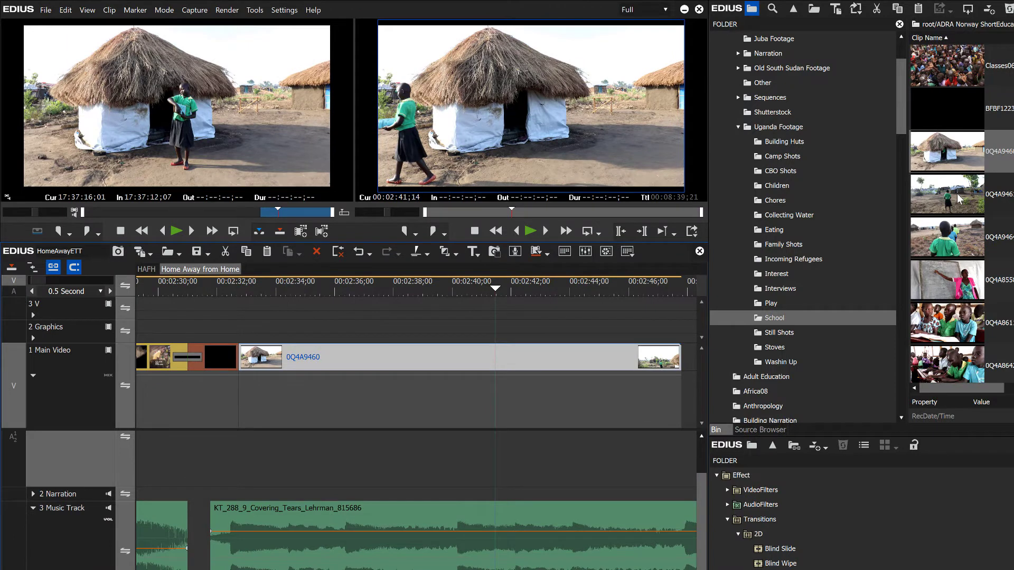
# Place 0Q4A9461 from source In point 17:37:51;03 onto the Main Video track at 00:02:41;14, overwriting the rest of 0Q4A9460
pyautogui.doubleClick(958, 197)
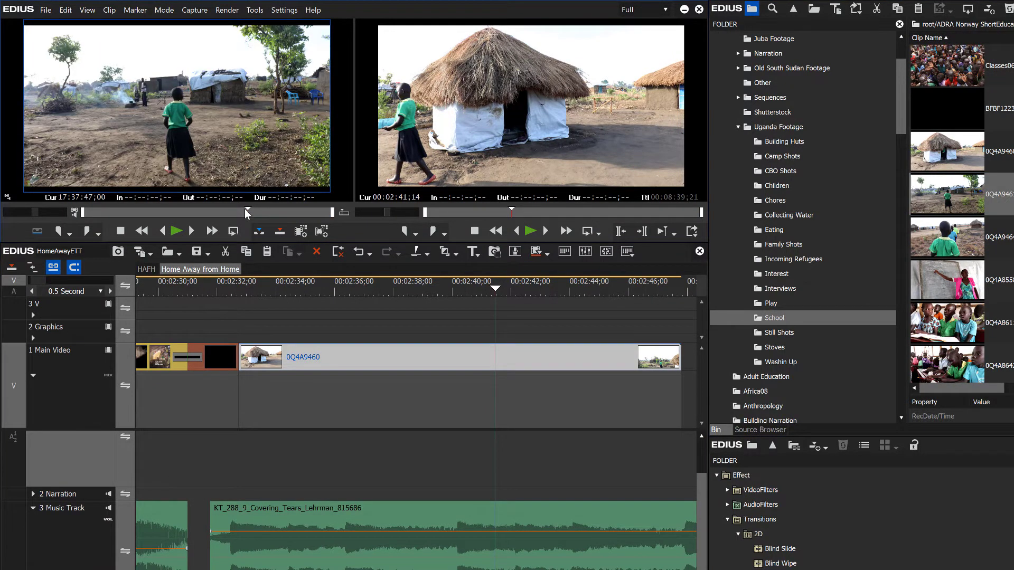
pyautogui.moveTo(245, 208)
pyautogui.mouseDown()
pyautogui.moveTo(72, 212)
pyautogui.moveTo(319, 202)
pyautogui.moveTo(232, 203)
pyautogui.moveTo(273, 204)
pyautogui.moveTo(232, 211)
pyautogui.moveTo(285, 201)
pyautogui.moveTo(282, 209)
pyautogui.mouseUp()
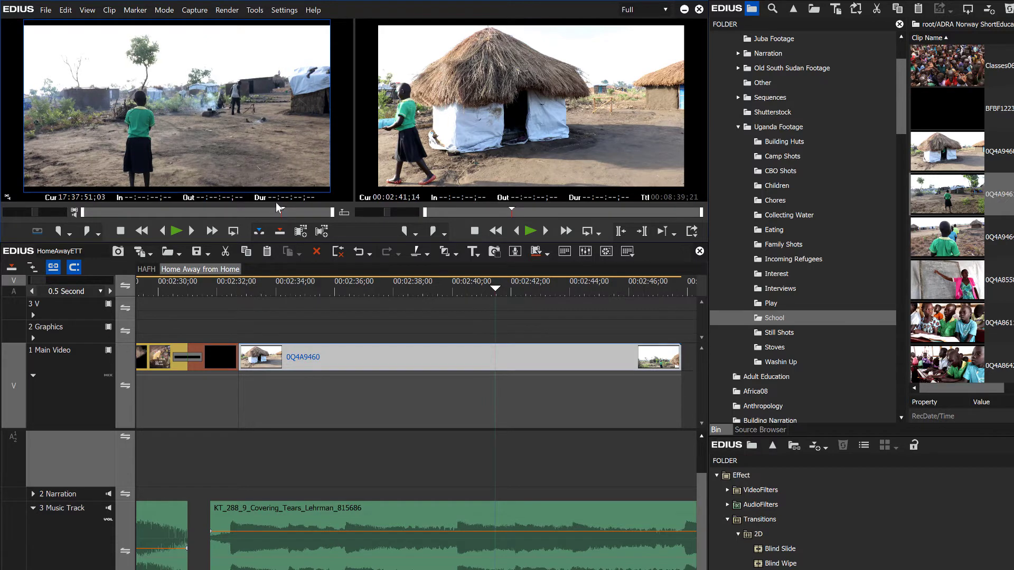
pyautogui.press('i')
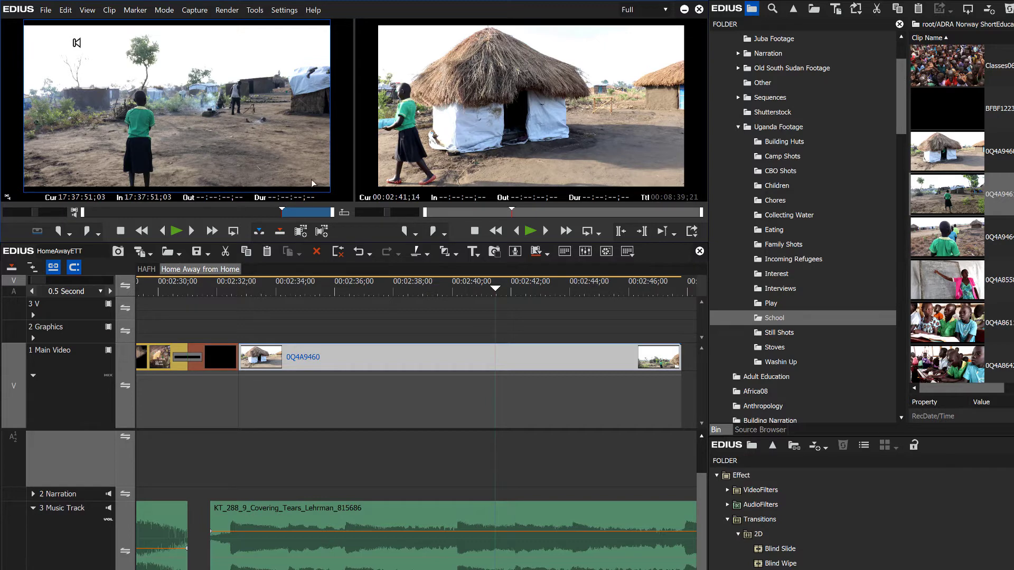
pyautogui.moveTo(312, 183); pyautogui.dragTo(500, 344)
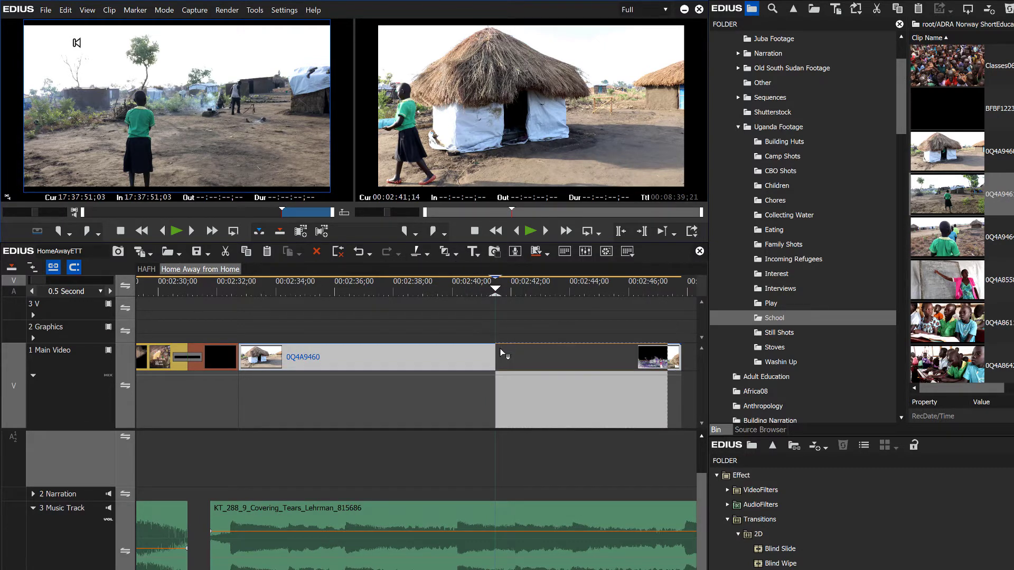
pyautogui.moveTo(501, 354); pyautogui.dragTo(500, 355)
# Move 0Q4A9461 earlier on the Main Video track so that it starts at 00:02:40;04
pyautogui.click(424, 285)
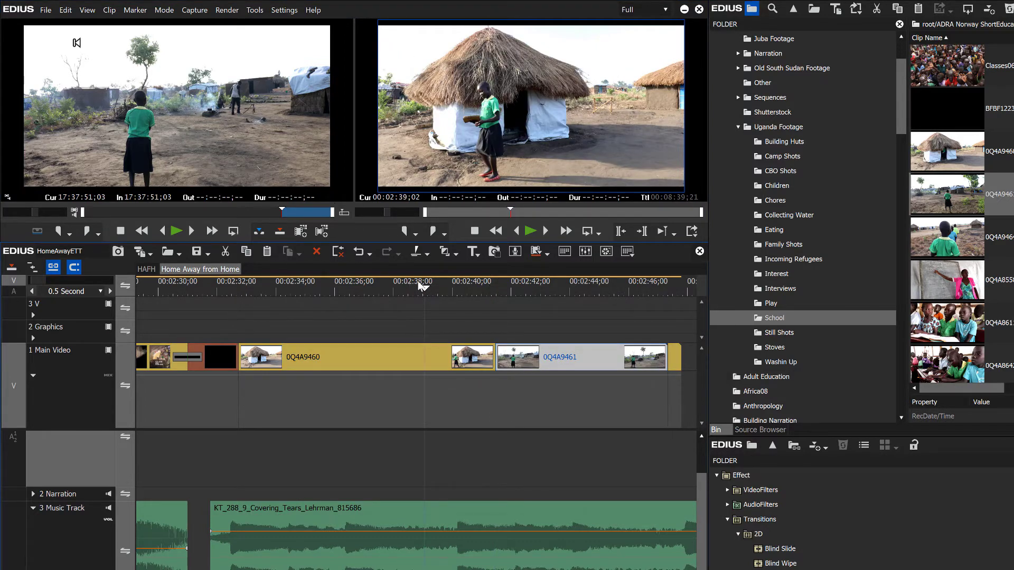
pyautogui.moveTo(427, 288); pyautogui.dragTo(455, 326)
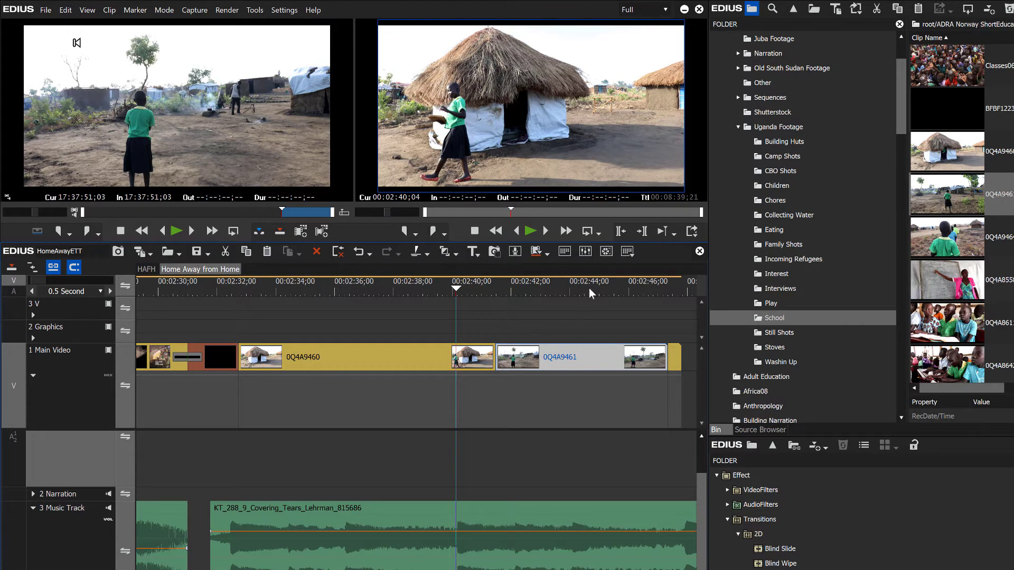
pyautogui.click(598, 308)
pyautogui.moveTo(604, 358); pyautogui.dragTo(570, 360)
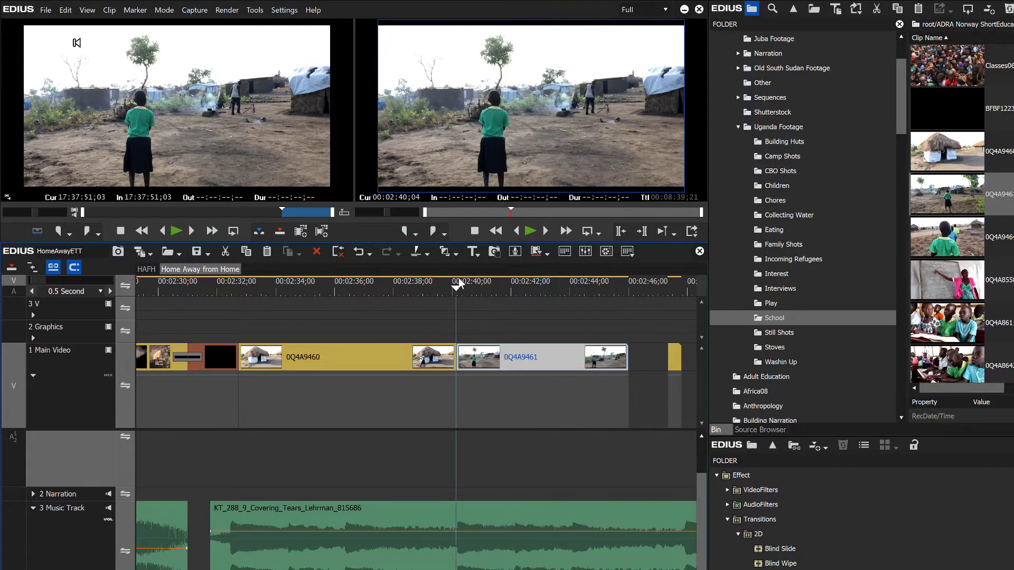
# Switch the timeline to Insert mode and back to Overwrite mode
pyautogui.moveTo(455, 285); pyautogui.dragTo(408, 291)
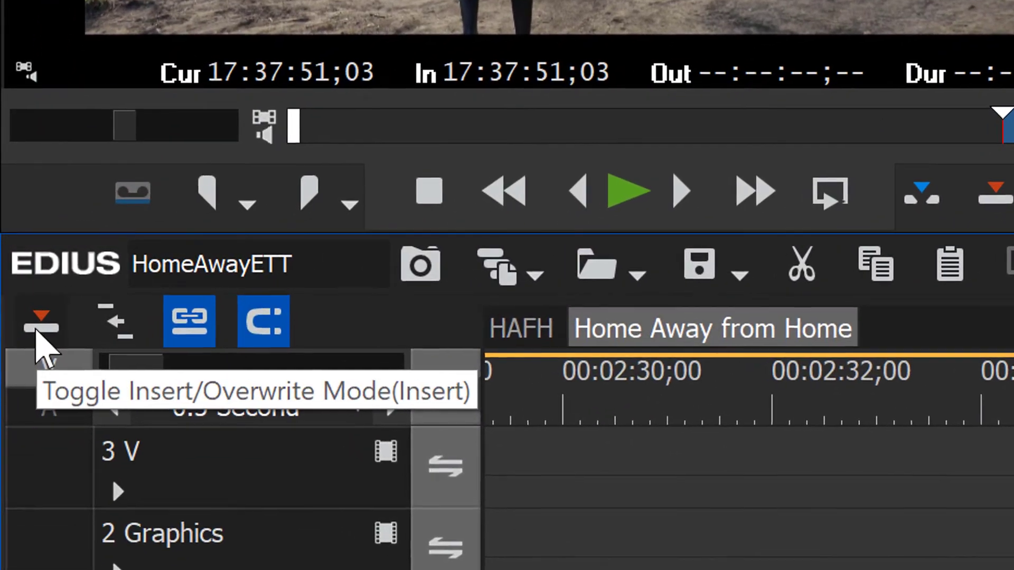
pyautogui.click(36, 331)
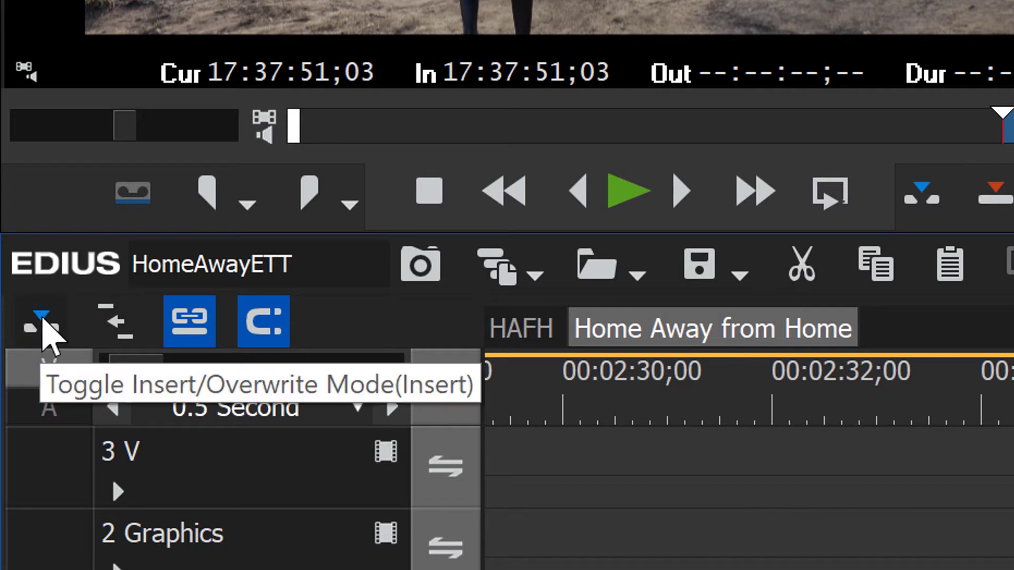
pyautogui.click(42, 321)
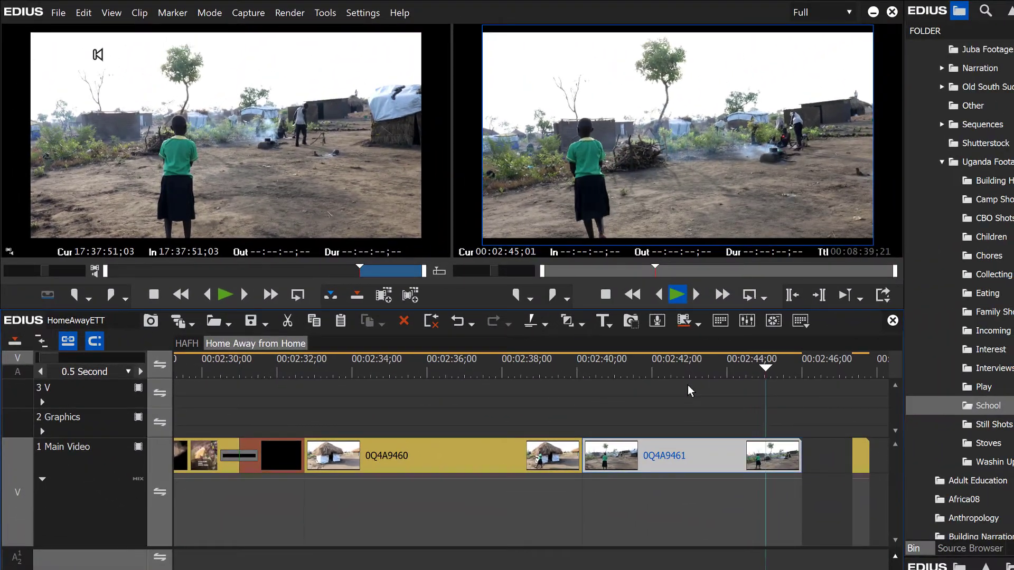
# Shift 0Q4A9461 later on the Main Video track and extend its start back to the end of 0Q4A9460
pyautogui.click(997, 379)
pyautogui.press('space')
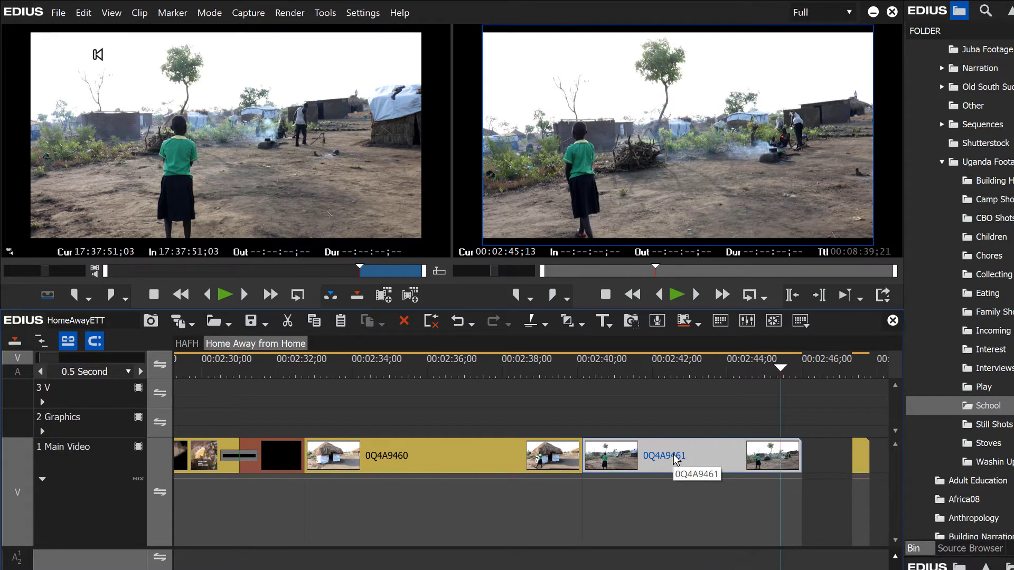
pyautogui.moveTo(675, 460); pyautogui.dragTo(759, 466)
pyautogui.moveTo(678, 457); pyautogui.dragTo(584, 465)
# Place 0Q4A9464 from source In point 17:39:49;15 onto the Main Video track at 00:02:45;23
pyautogui.moveTo(680, 373); pyautogui.dragTo(525, 401)
pyautogui.press('space')
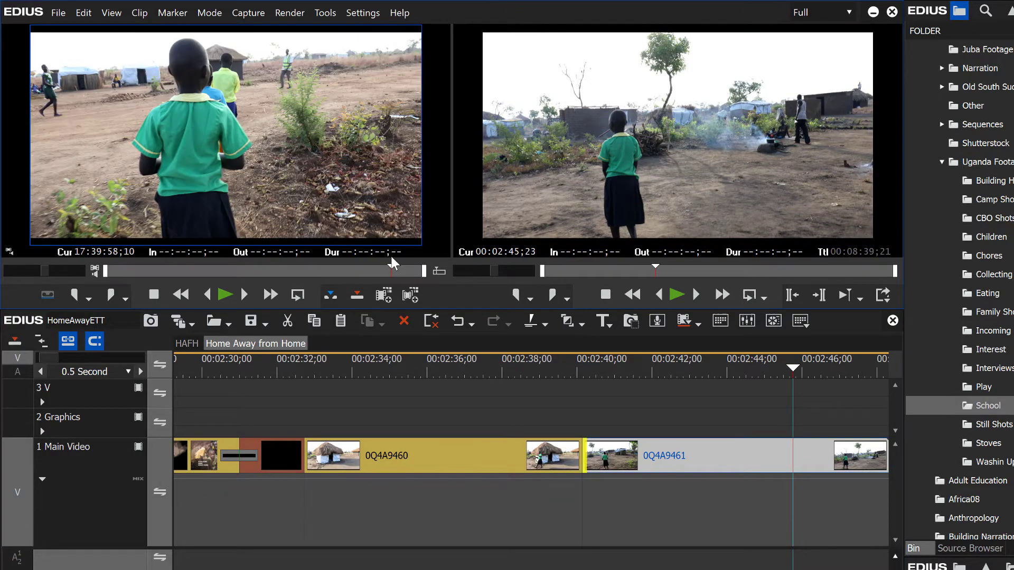
pyautogui.moveTo(390, 258)
pyautogui.mouseDown()
pyautogui.moveTo(334, 262)
pyautogui.moveTo(346, 260)
pyautogui.mouseUp()
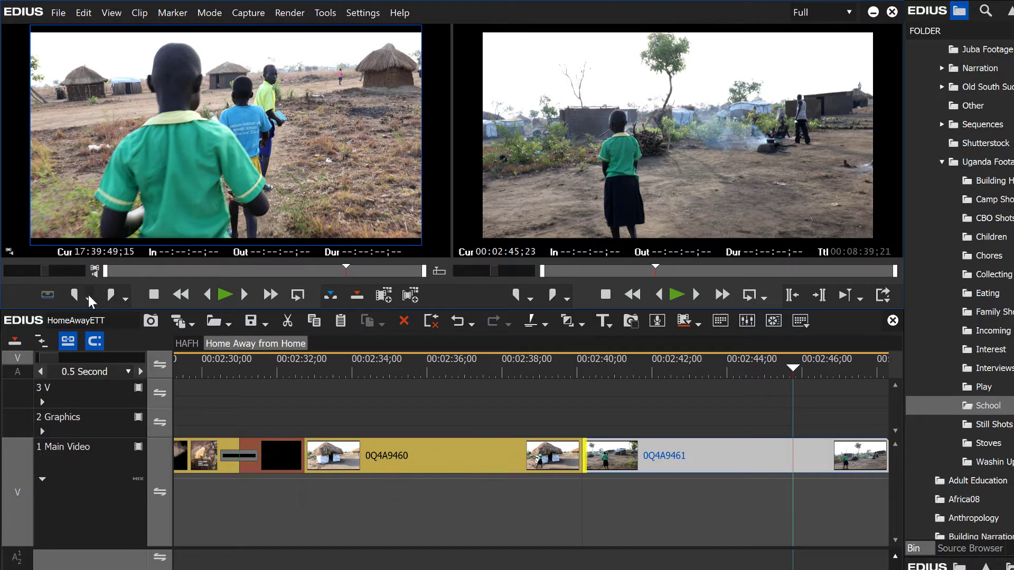
pyautogui.click(75, 295)
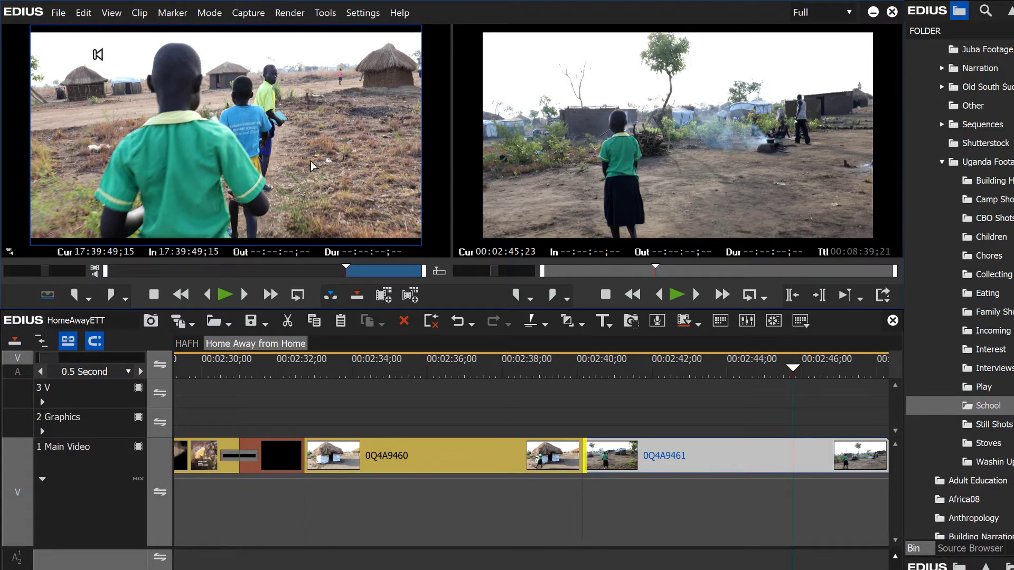
pyautogui.moveTo(718, 386); pyautogui.dragTo(793, 391)
# Play back the cut from 0Q4A9461 to 0Q4A9464 and replay it from an earlier point
pyautogui.press('space')
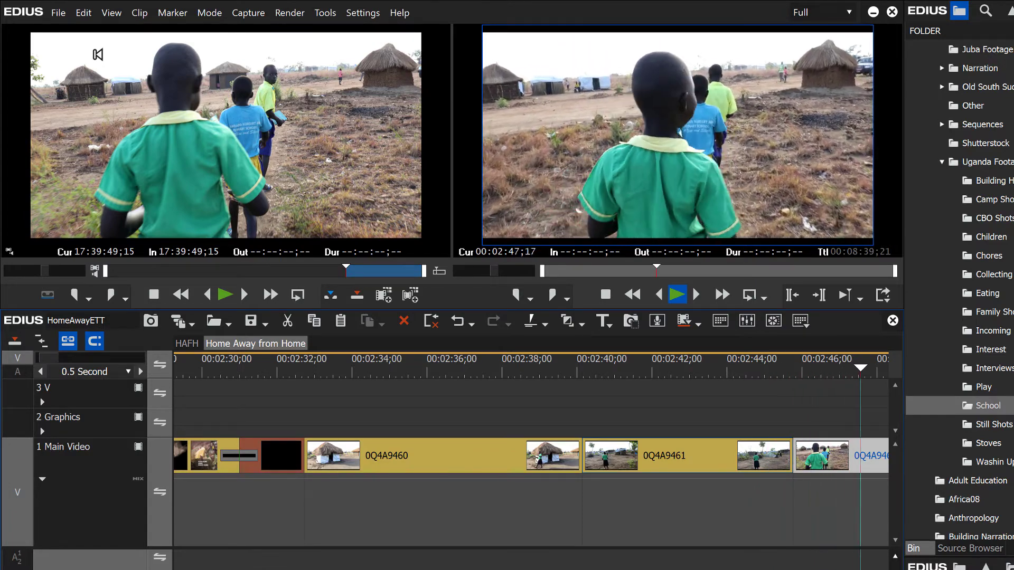
pyautogui.press('space')
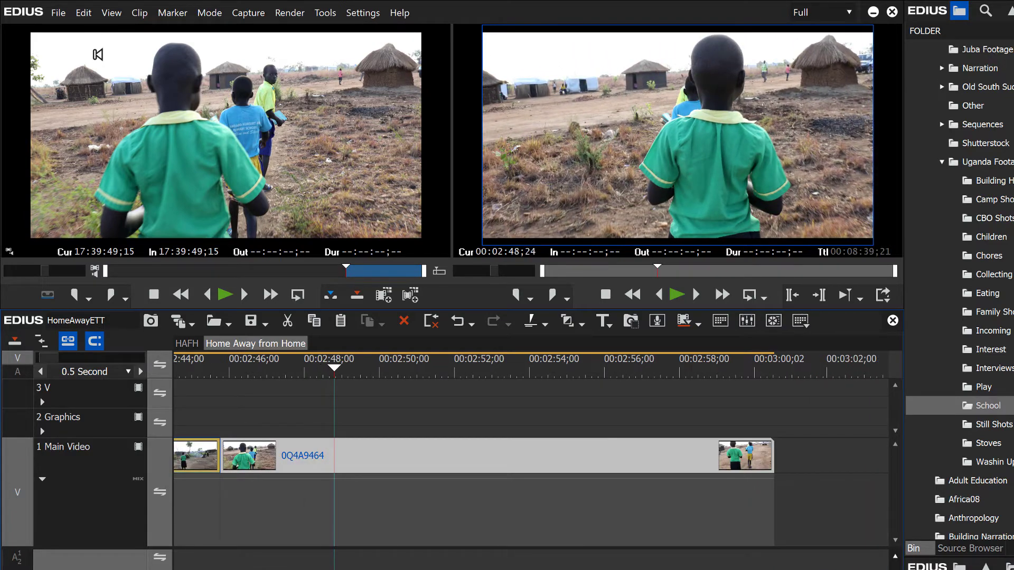
pyautogui.hscroll(-5, 531, 459)
pyautogui.hscroll(3, 531, 459)
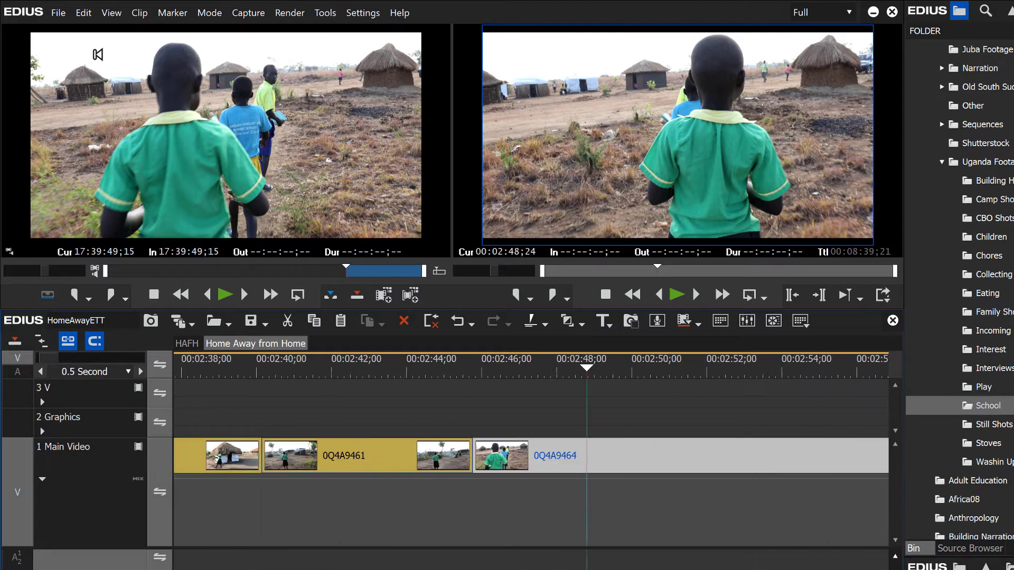
pyautogui.hscroll(-1, 531, 459)
pyautogui.moveTo(606, 376); pyautogui.dragTo(404, 410)
pyautogui.press('space')
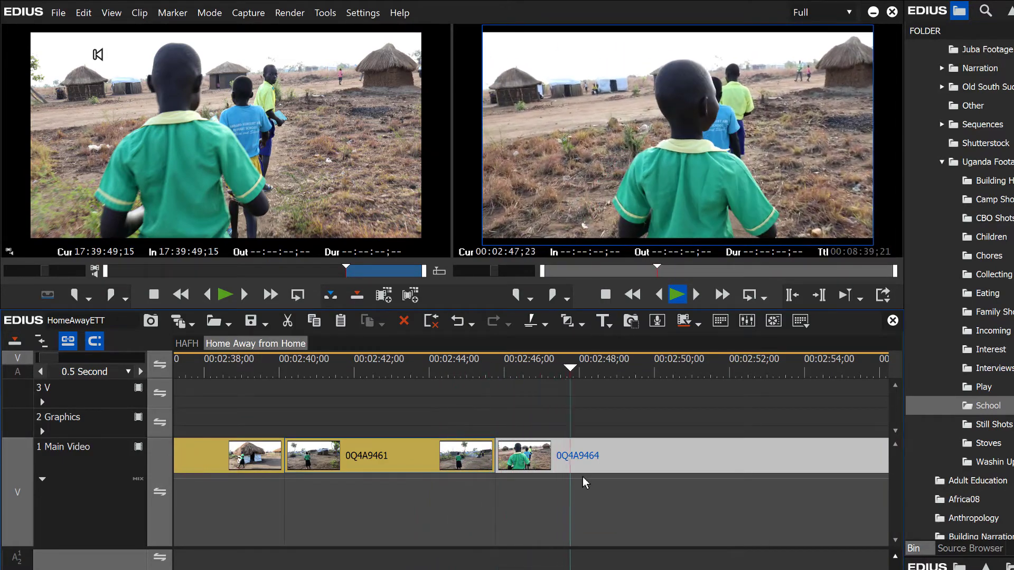
# Move 0Q4A9464 to start at 00:02:47;28 and extend the end of 0Q4A9461 to meet it
pyautogui.press('space')
pyautogui.moveTo(586, 458); pyautogui.dragTo(673, 467)
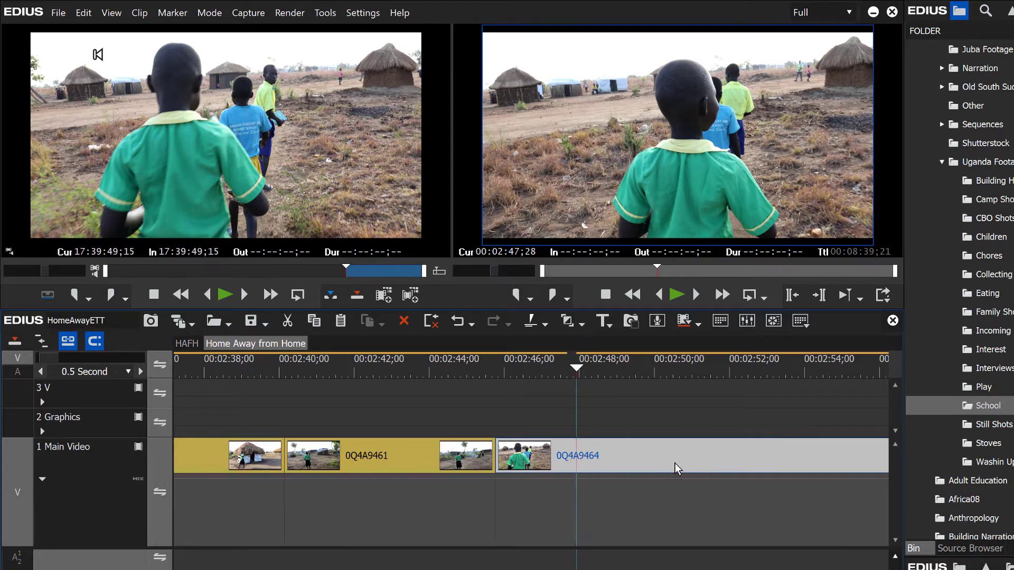
pyautogui.moveTo(486, 455); pyautogui.dragTo(574, 458)
# Trim the end of 0Q4A9461 to 00:02:45;12, then move it against 0Q4A9464 and extend its start back to 0Q4A9460
pyautogui.press('space')
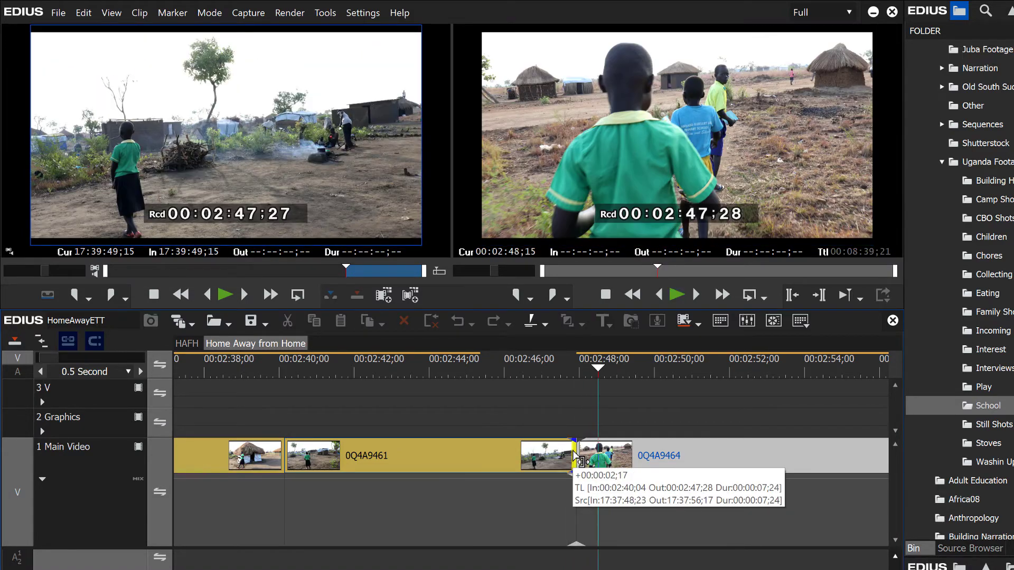
pyautogui.click(457, 412)
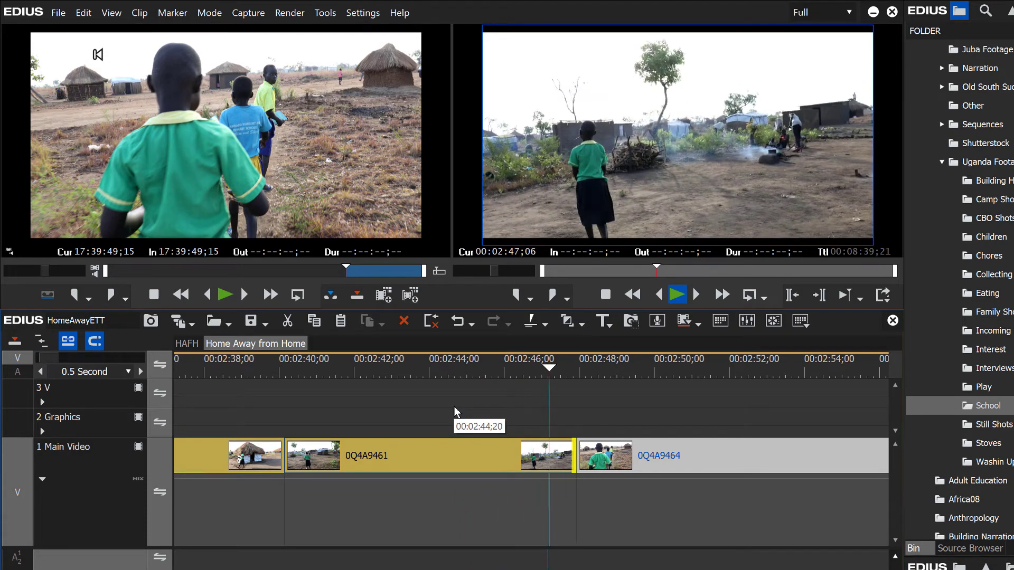
pyautogui.moveTo(576, 464); pyautogui.dragTo(480, 471)
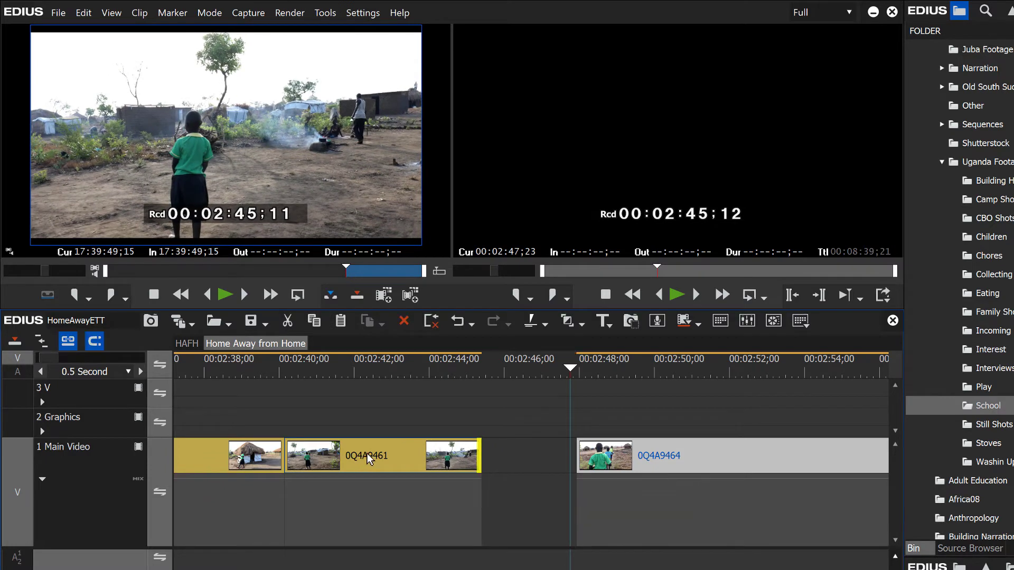
pyautogui.moveTo(375, 453); pyautogui.dragTo(286, 464)
# Shift 0Q4A9464 later on the Main Video track and extend its start back to the end of 0Q4A9461
pyautogui.moveTo(435, 363); pyautogui.dragTo(255, 396)
pyautogui.press('space')
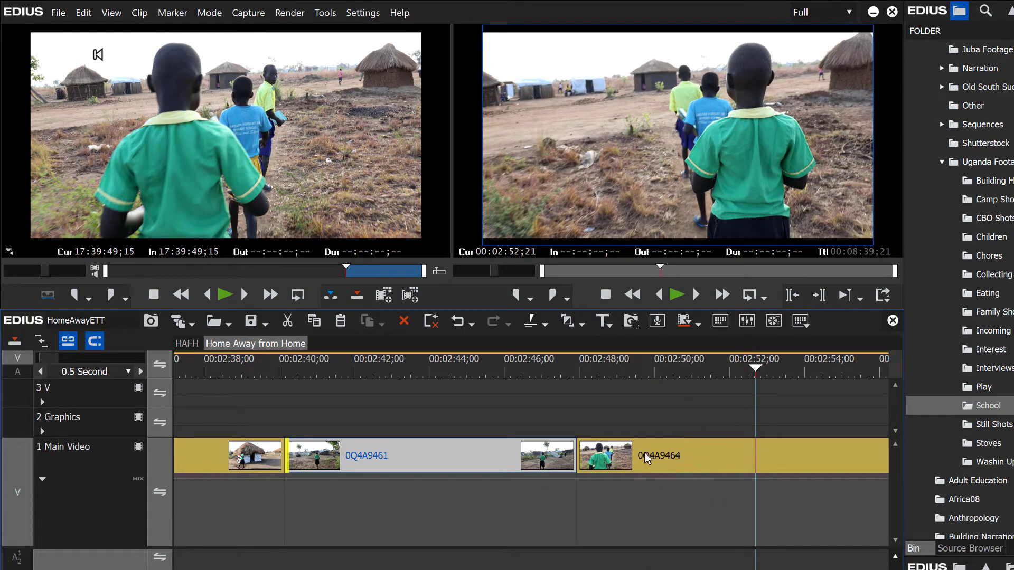
pyautogui.moveTo(582, 459); pyautogui.dragTo(692, 457)
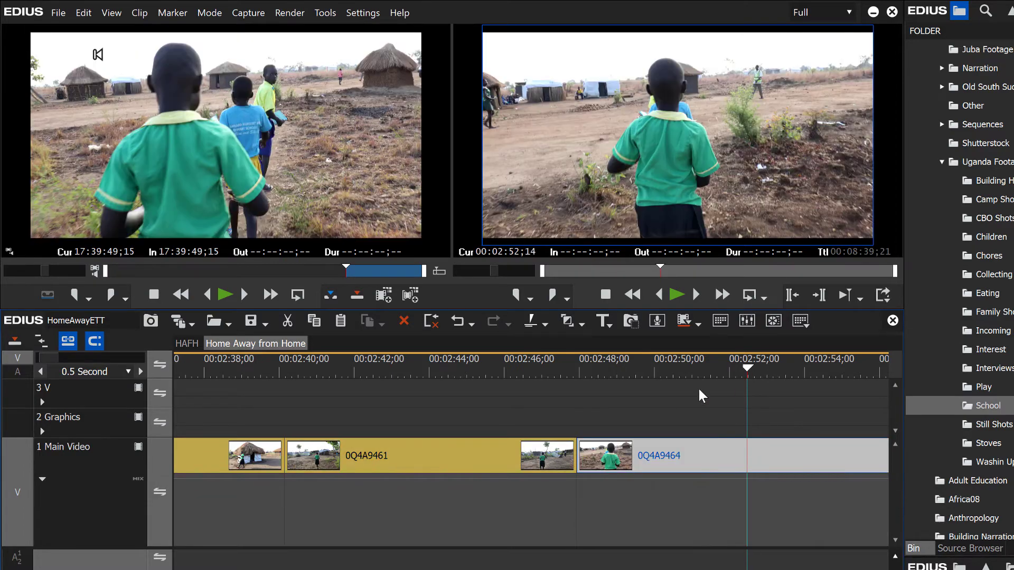
pyautogui.click(520, 425)
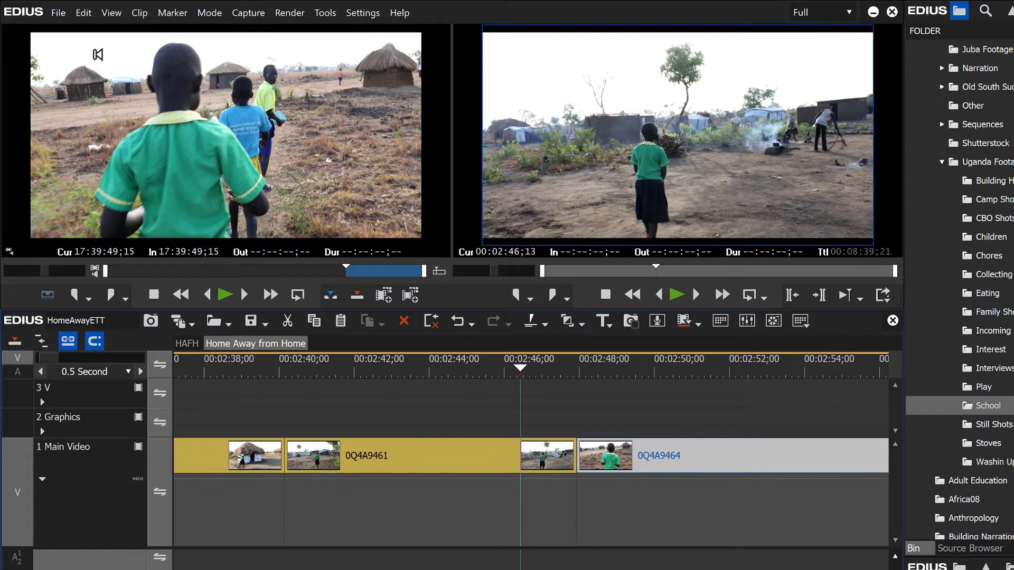
# Enable the source audio channel so that clip audio can go onto the Ambient Audio track
pyautogui.hscroll(10, 531, 459)
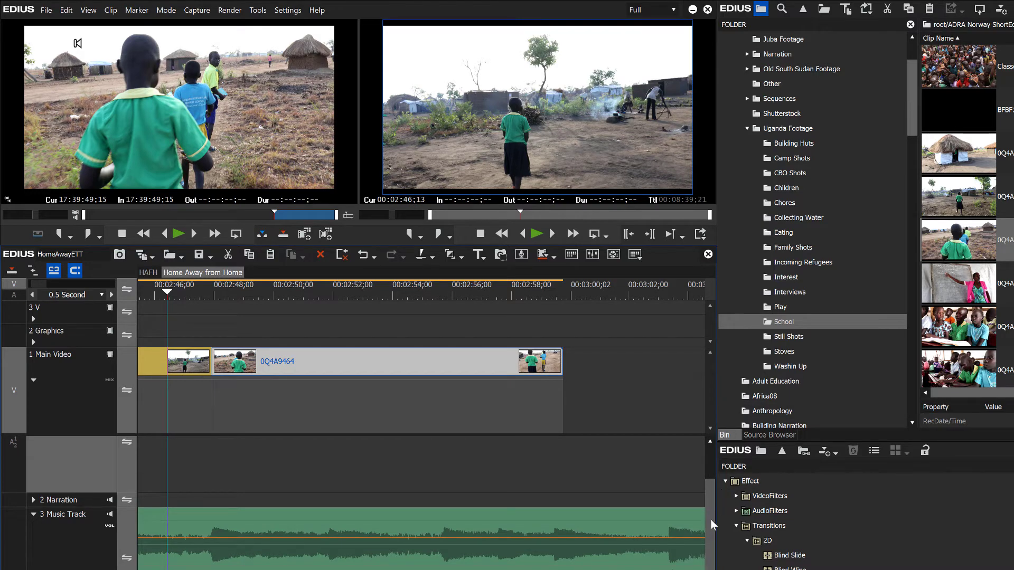
pyautogui.moveTo(711, 522); pyautogui.dragTo(702, 468)
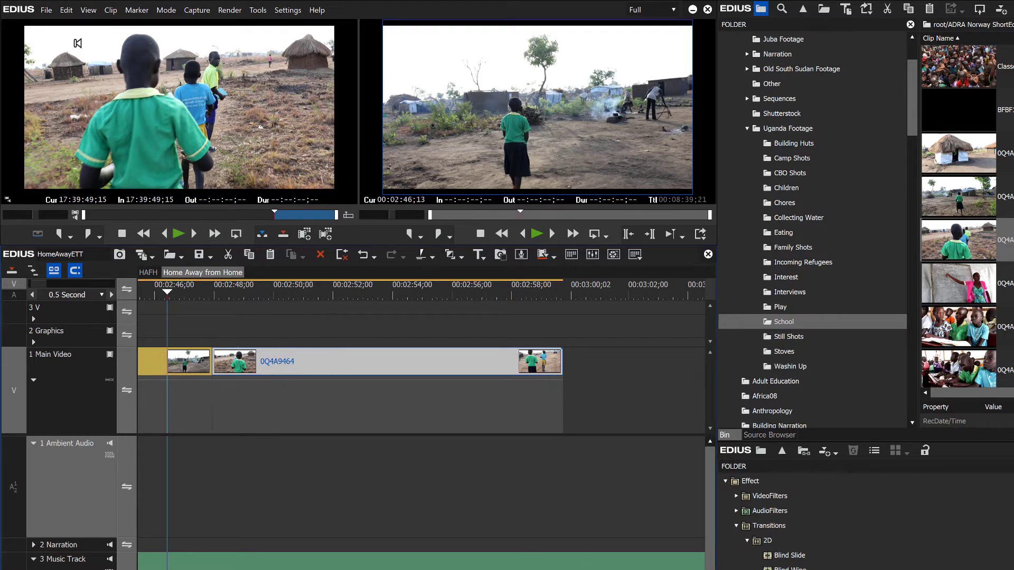
pyautogui.hscroll(-10, 422, 370)
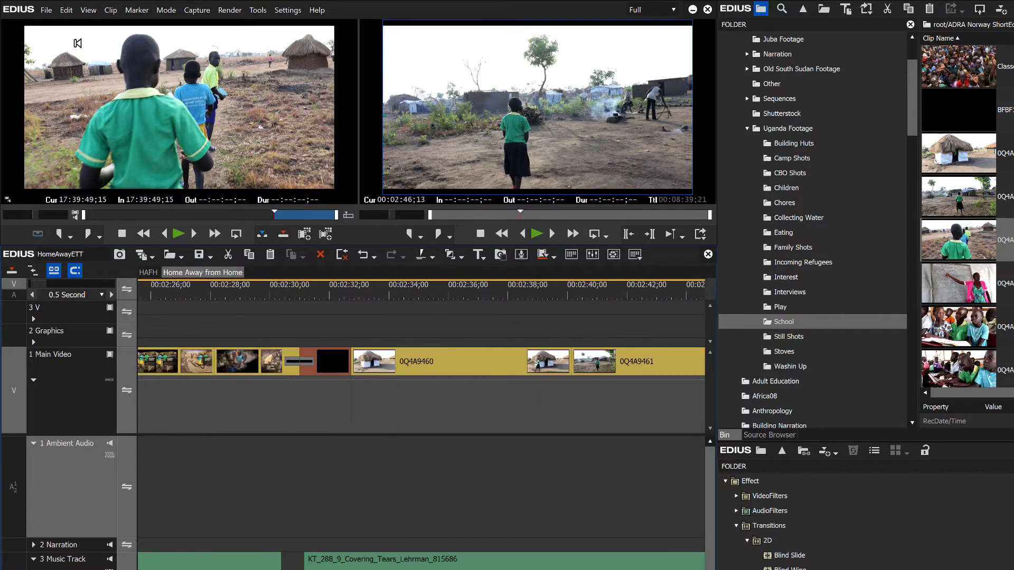
pyautogui.hscroll(1, 421, 369)
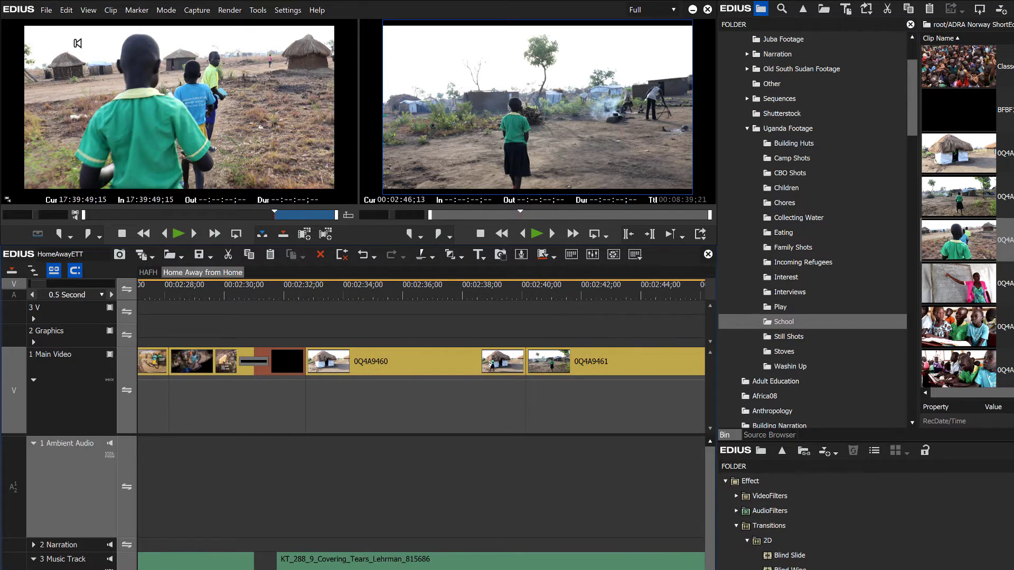
pyautogui.hscroll(5, 421, 370)
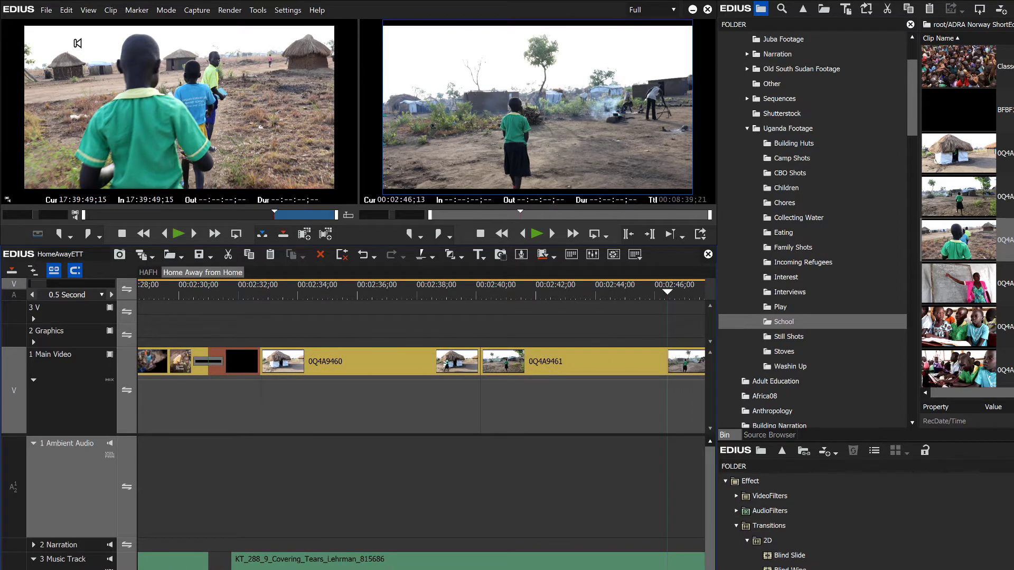
pyautogui.click(14, 296)
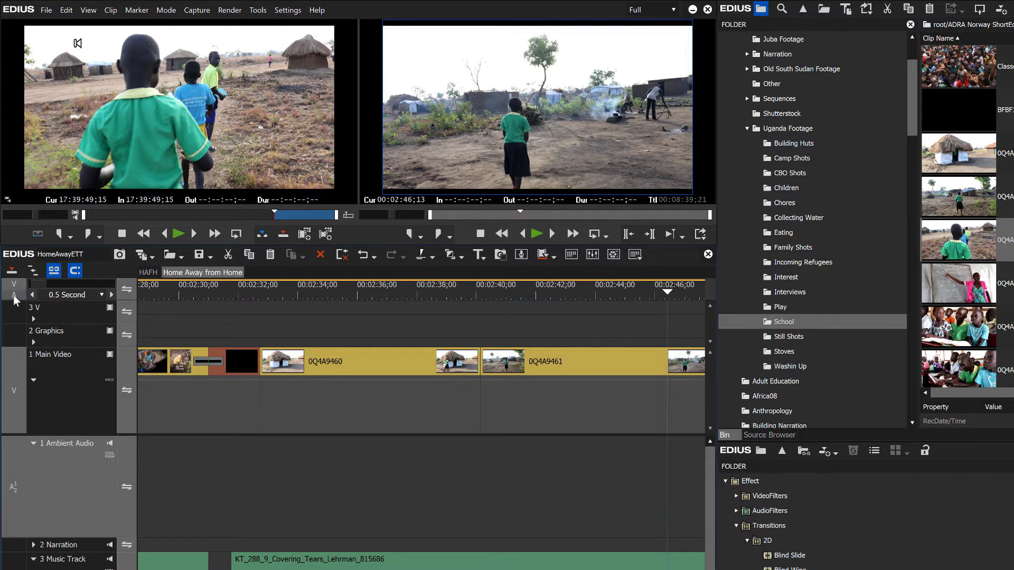
# Mark 0Q4A9460's source audio from 17:37:12;07 to 17:37:19;19 and place it on the Ambient Audio track beneath its video
pyautogui.click(339, 292)
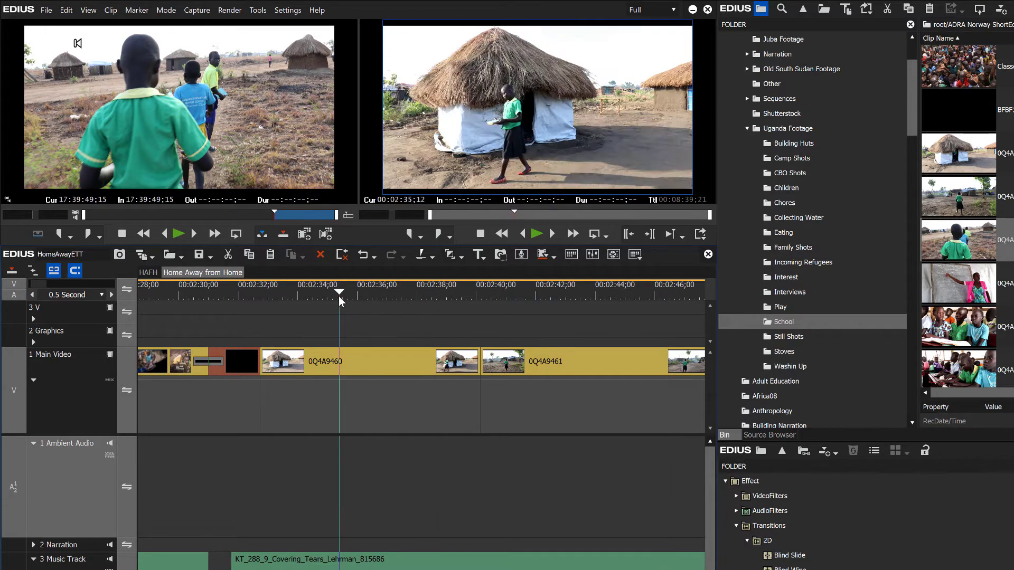
pyautogui.click(383, 355)
pyautogui.doubleClick(383, 356)
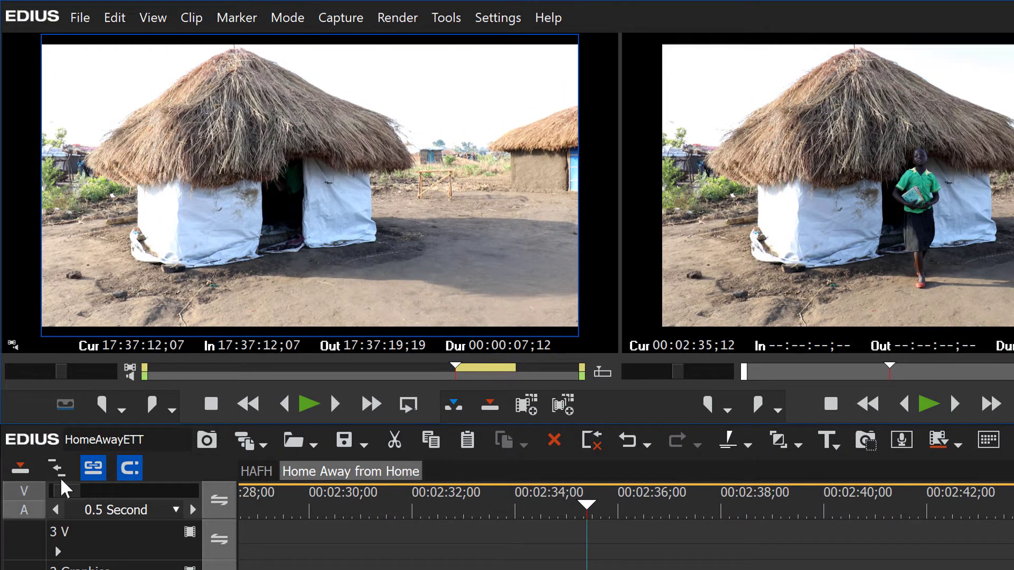
pyautogui.click(105, 402)
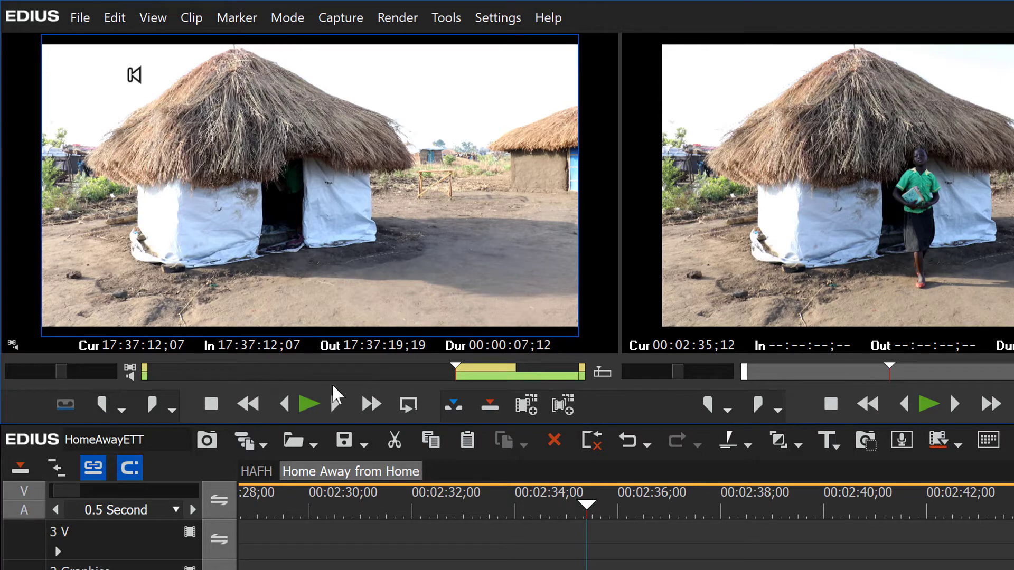
pyautogui.moveTo(467, 372); pyautogui.dragTo(516, 376)
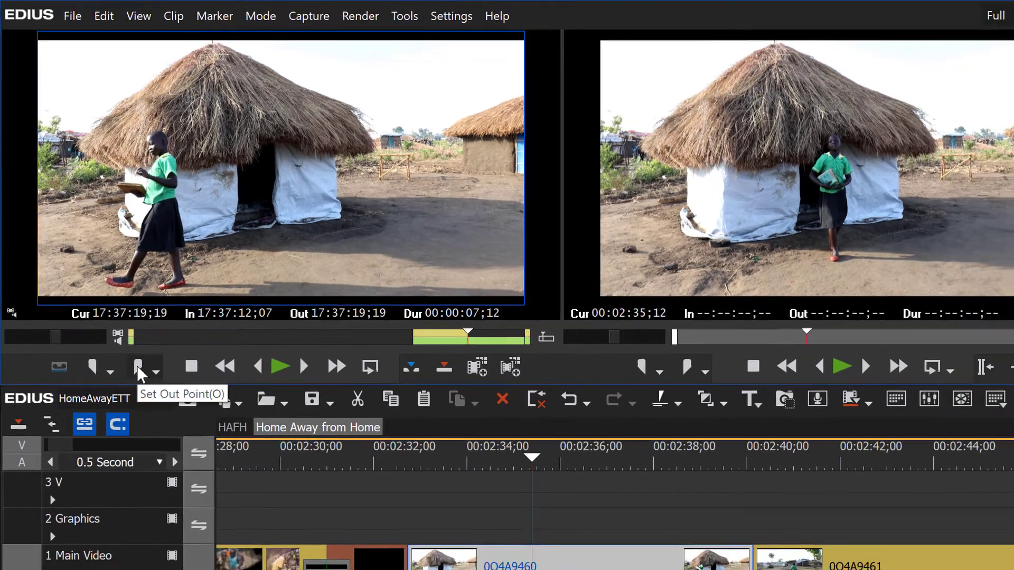
pyautogui.click(139, 370)
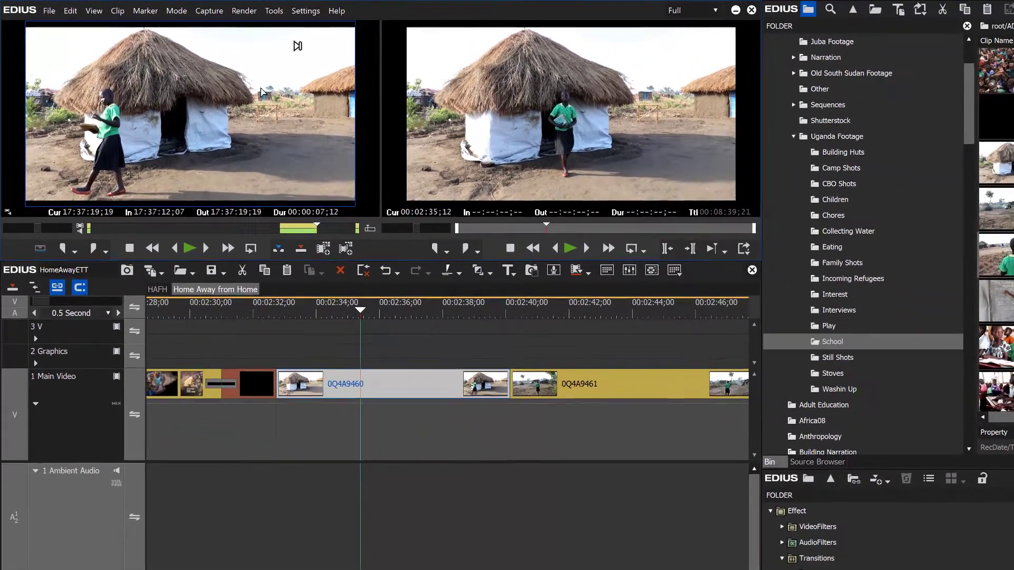
pyautogui.moveTo(250, 87); pyautogui.dragTo(277, 400)
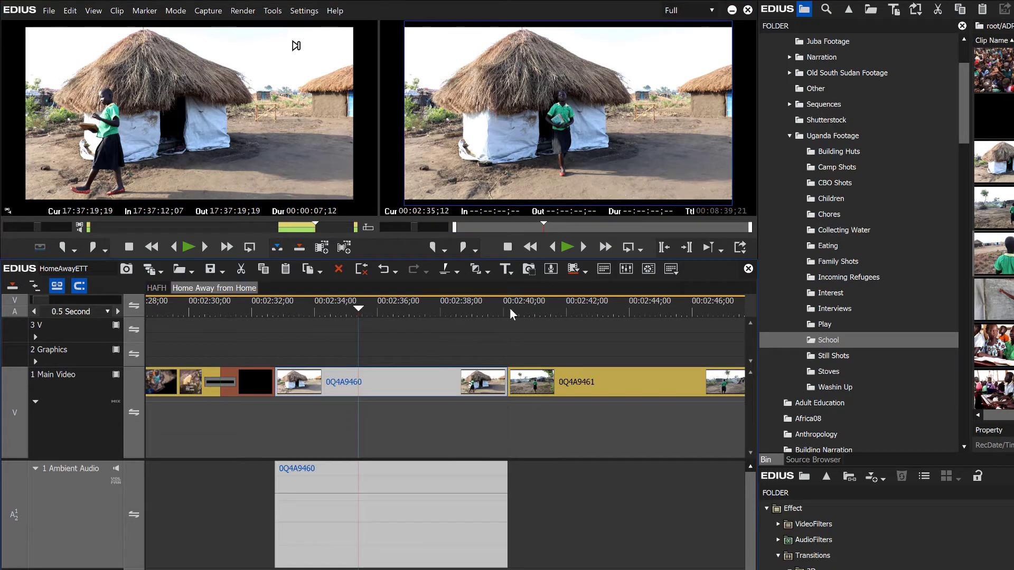
# Mark 0Q4A9461's source audio from 17:37:46;07 to 17:37:54;01 and place it on the Ambient Audio track beneath its video
pyautogui.click(587, 313)
pyautogui.doubleClick(635, 379)
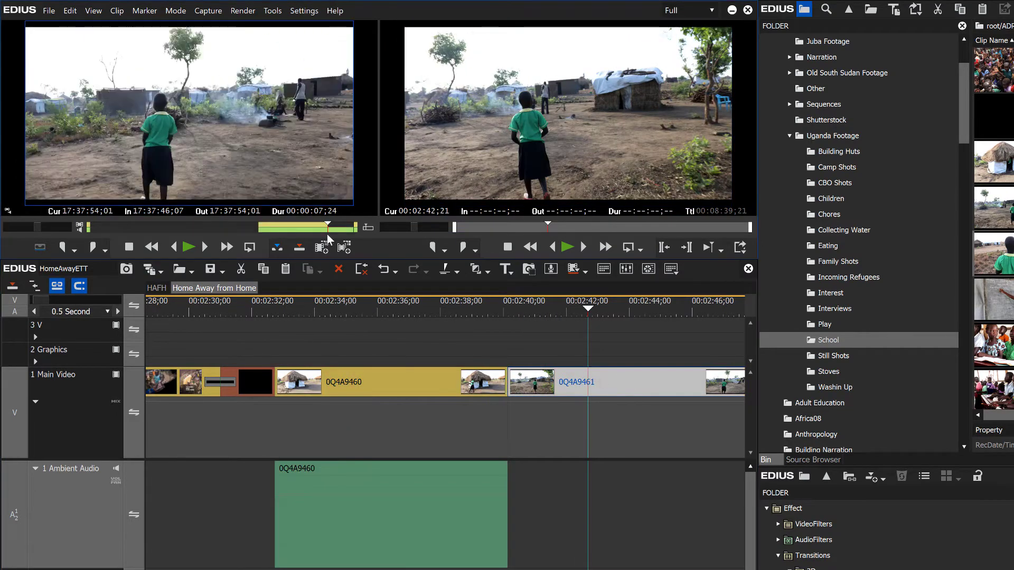
pyautogui.click(94, 247)
pyautogui.moveTo(191, 112); pyautogui.dragTo(508, 414)
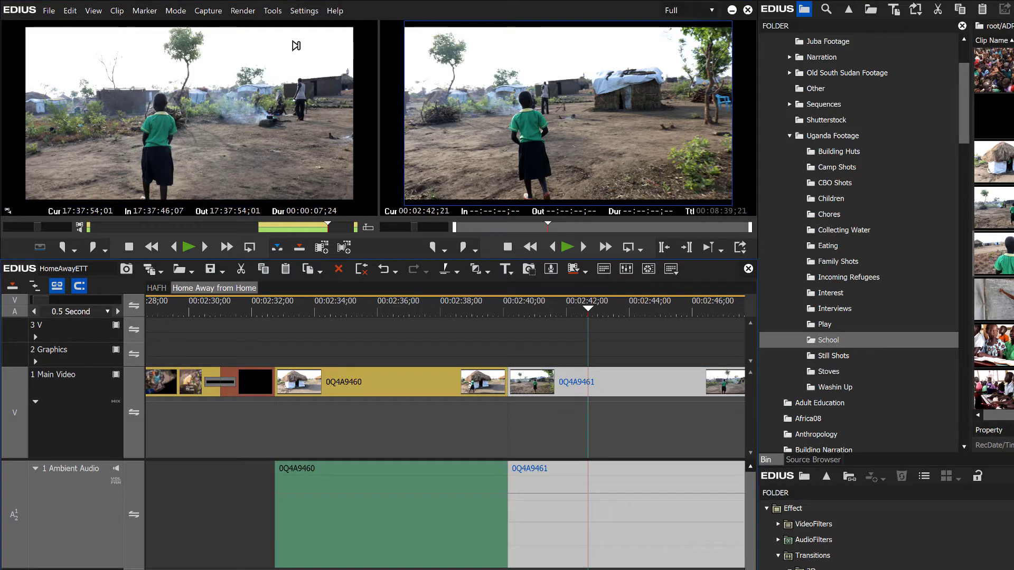
# Place the marked source audio of 0Q4A9464 on the Ambient Audio track, aligned with the start of its video
pyautogui.hscroll(5, 445, 433)
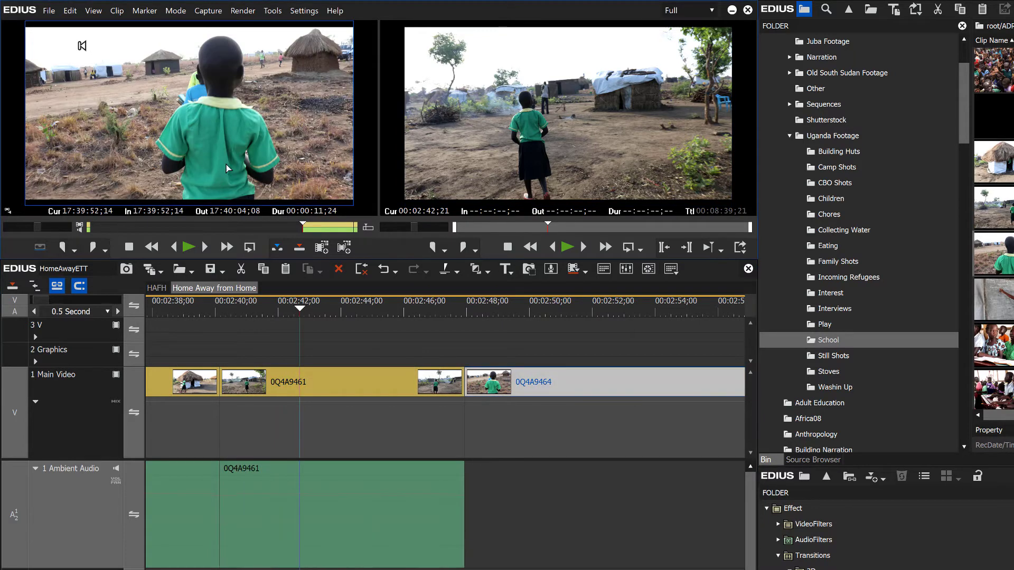
pyautogui.moveTo(226, 161); pyautogui.dragTo(463, 393)
pyautogui.press('space')
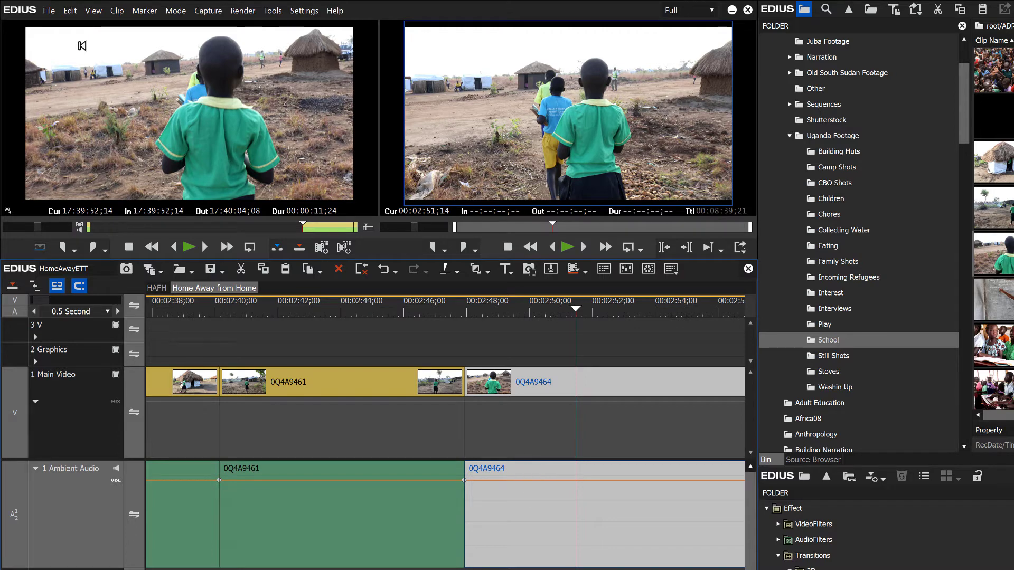
# Play 0Q4A9464 against the music at the 5 Seconds timeline scale and park the playhead at 00:02:55;14
pyautogui.hscroll(10, 445, 442)
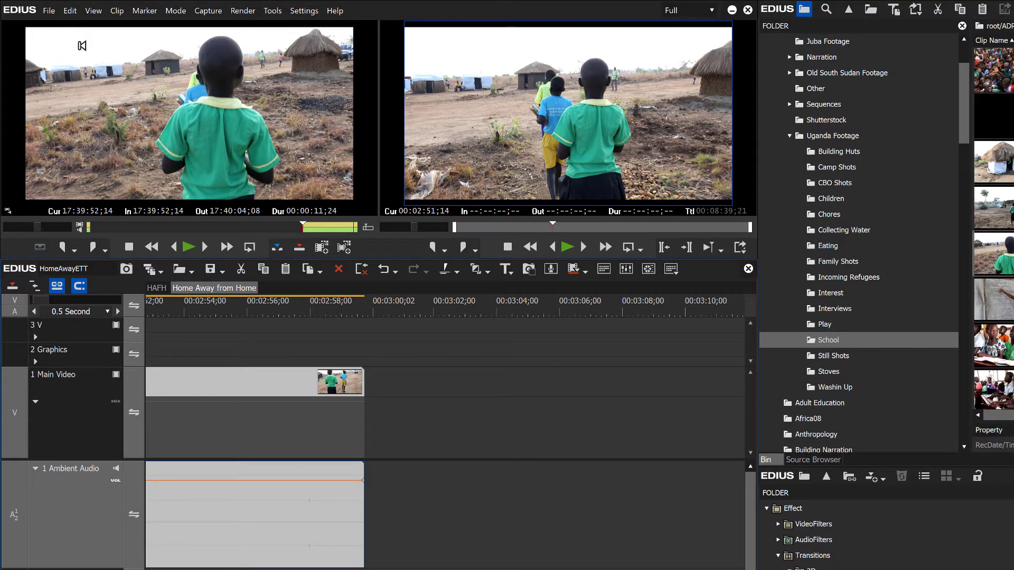
pyautogui.hotkey('ctrl', '-')
pyautogui.hotkey('ctrl', '-')
pyautogui.hotkey('ctrl', '-')
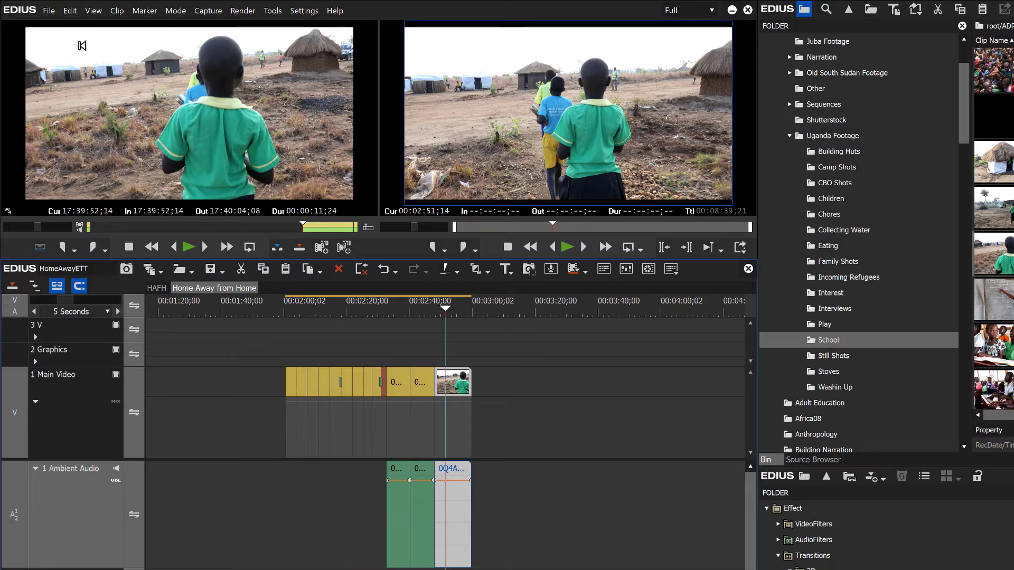
pyautogui.click(443, 310)
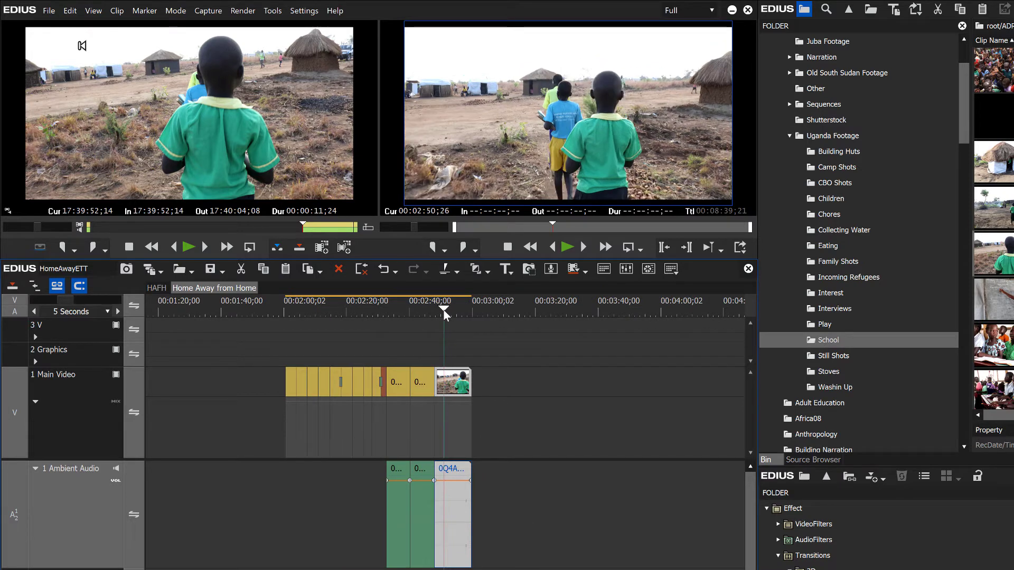
pyautogui.press('space')
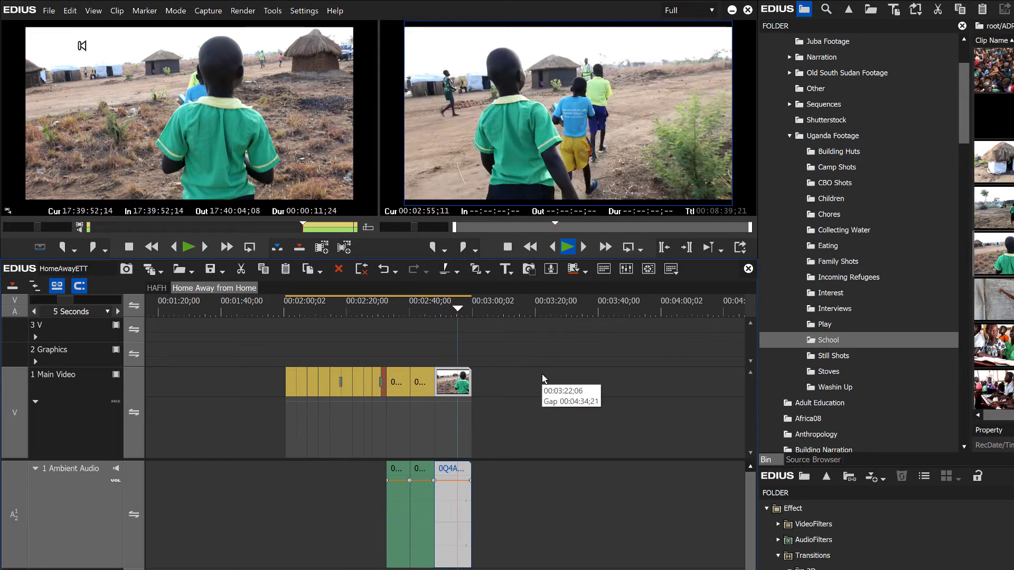
pyautogui.press('space')
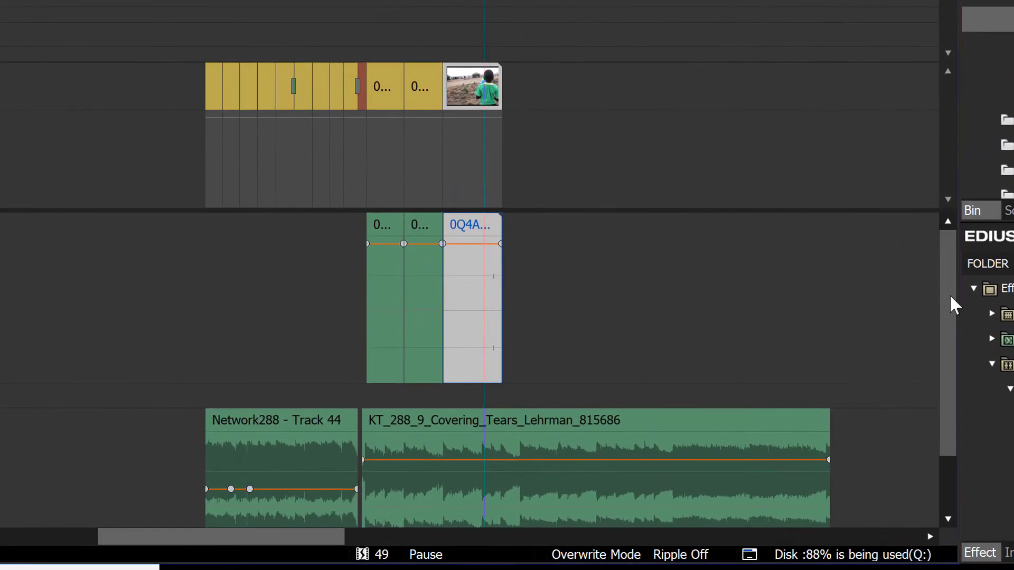
pyautogui.moveTo(867, 388); pyautogui.dragTo(867, 439)
pyautogui.click(482, 0)
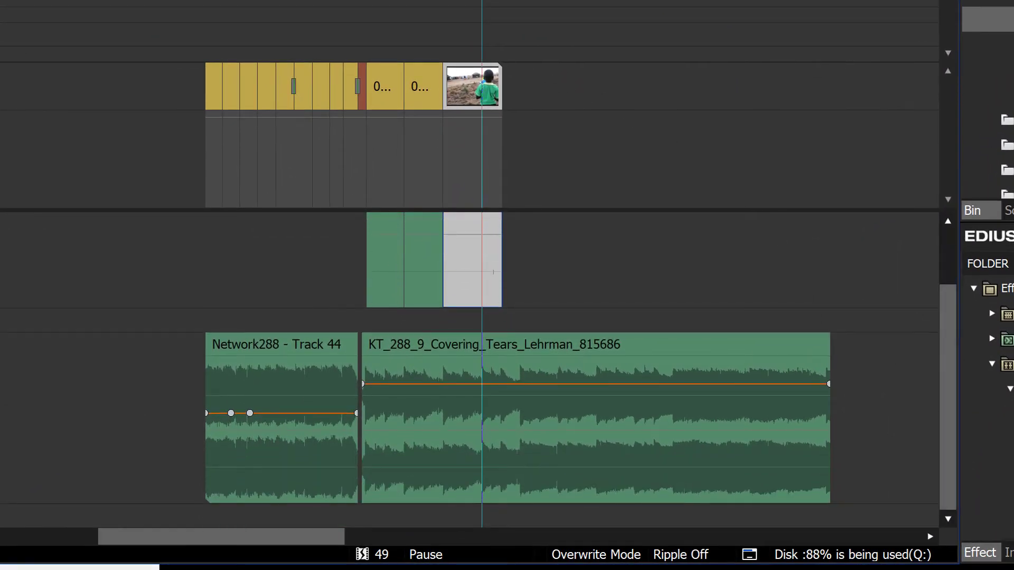
pyautogui.press('Left')
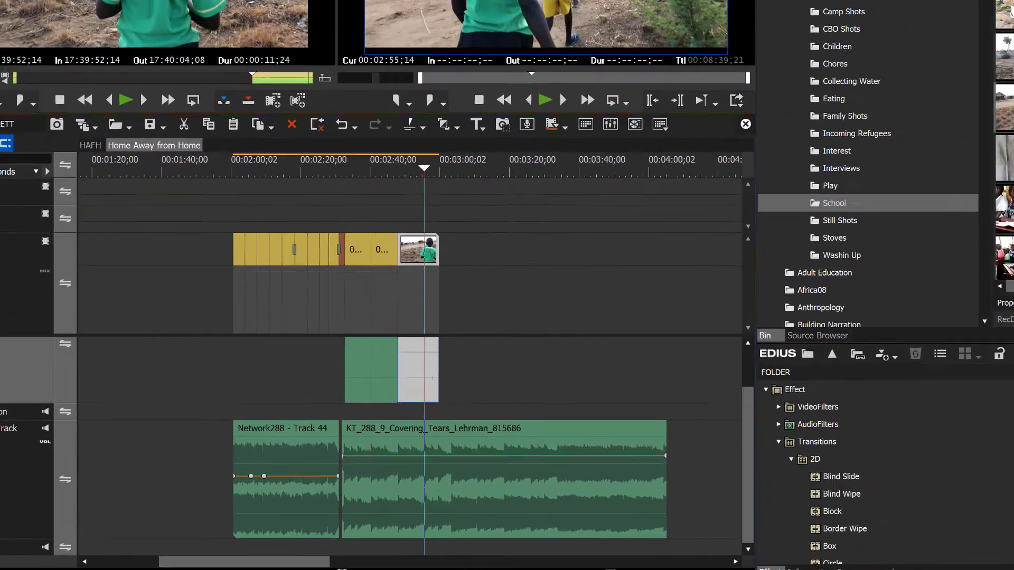
# Load 0Q4A8558 from the School folder and mark its source from 14:53:07;02 to 14:53:10;05
pyautogui.doubleClick(924, 226)
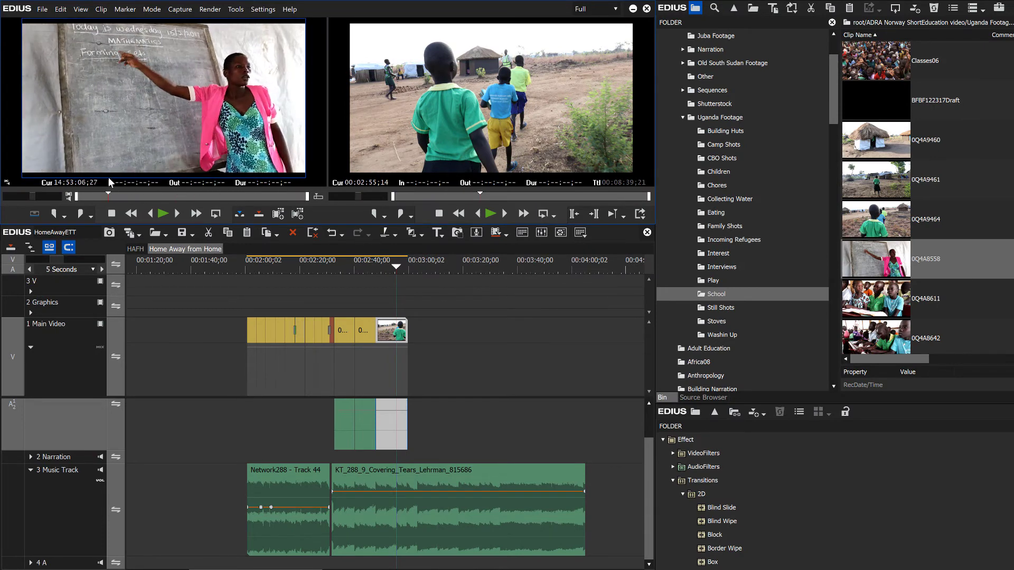
pyautogui.click(85, 194)
pyautogui.moveTo(85, 194); pyautogui.dragTo(112, 196)
pyautogui.click(54, 213)
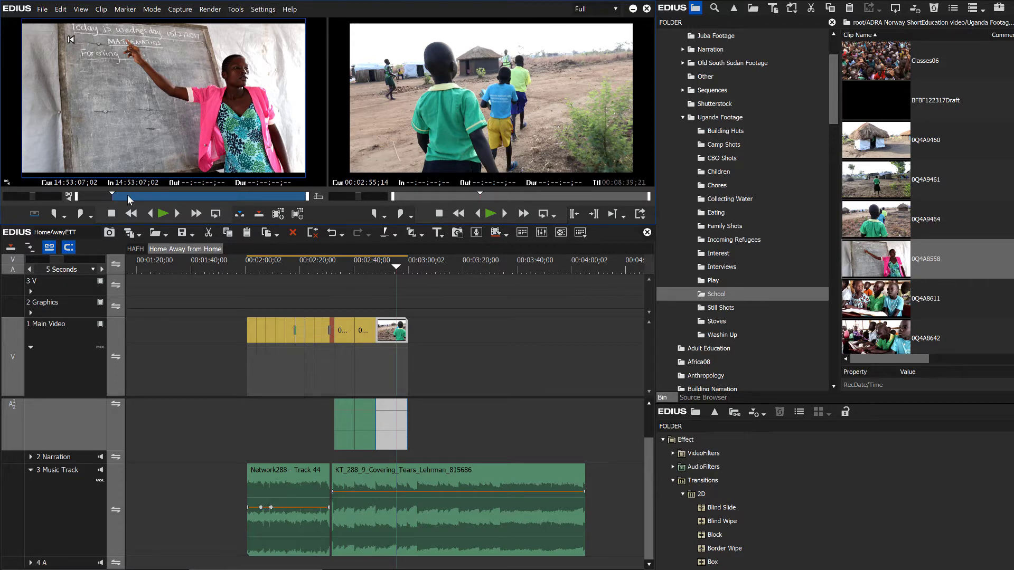
pyautogui.moveTo(127, 196); pyautogui.dragTo(189, 200)
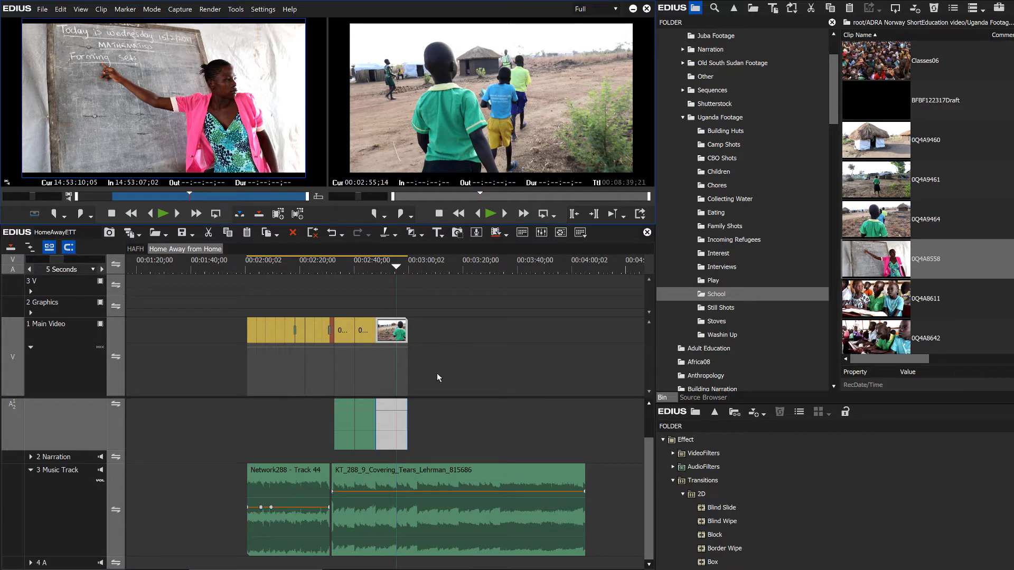
pyautogui.click(81, 216)
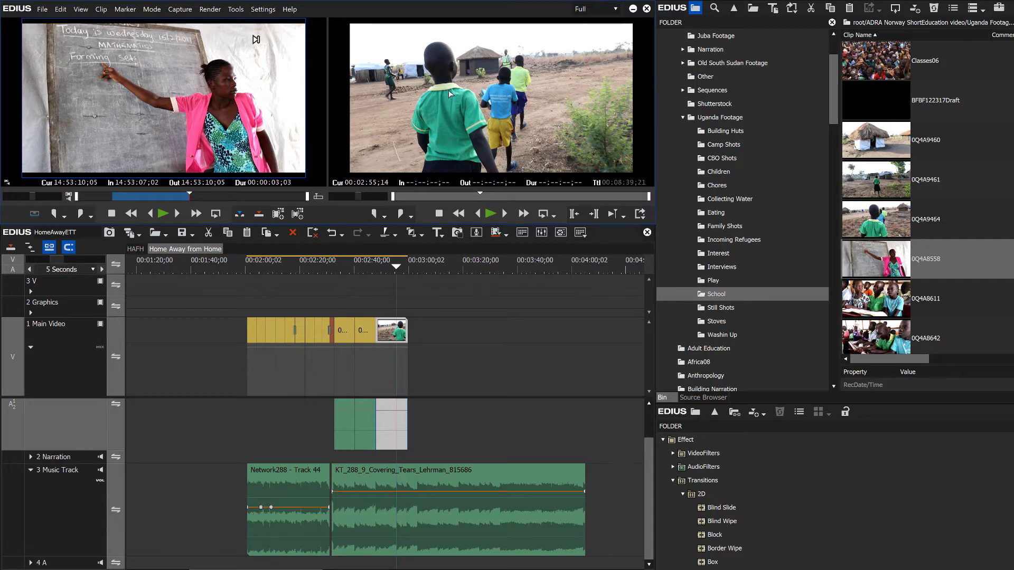
# Mark the sequence's in point at 00:02:55;14 over the 0Q4A9464 shot
pyautogui.click(372, 215)
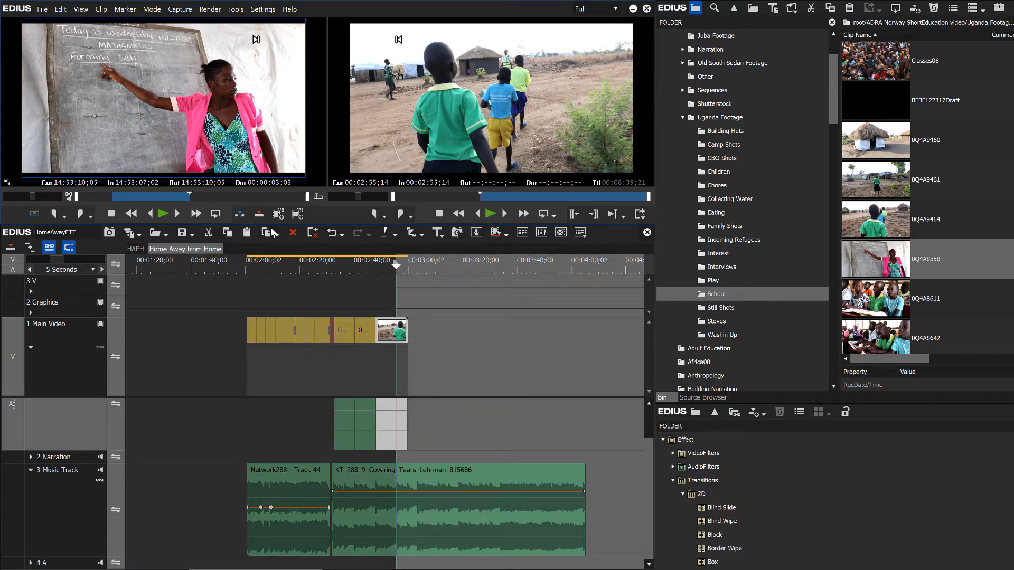
pyautogui.click(643, 468)
pyautogui.moveTo(643, 468); pyautogui.dragTo(636, 399)
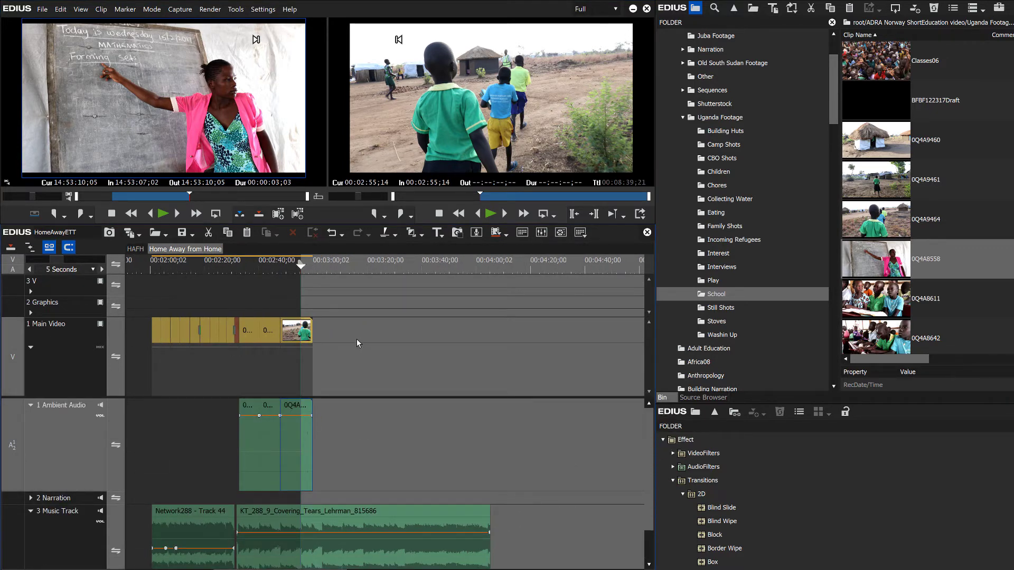
# Route the source video to the 2 Graphics track and the source audio to track 4 A
pyautogui.click(14, 306)
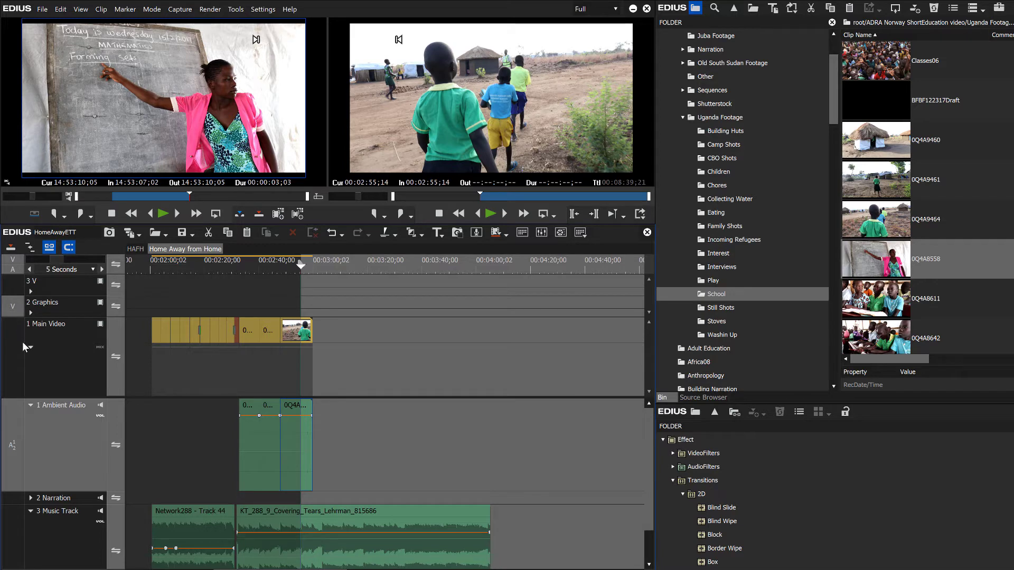
pyautogui.scroll(-1, 648, 419)
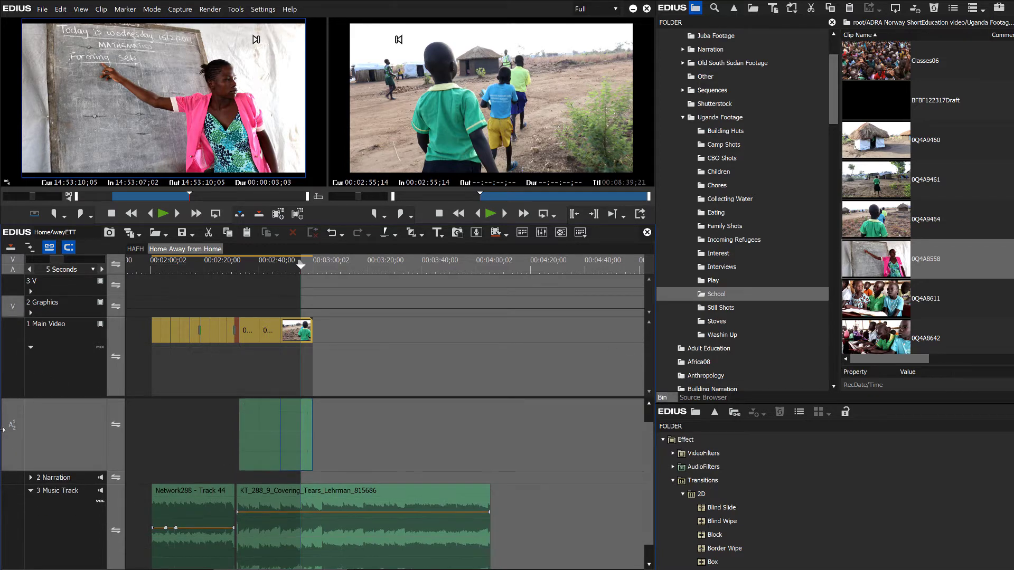
pyautogui.click(12, 477)
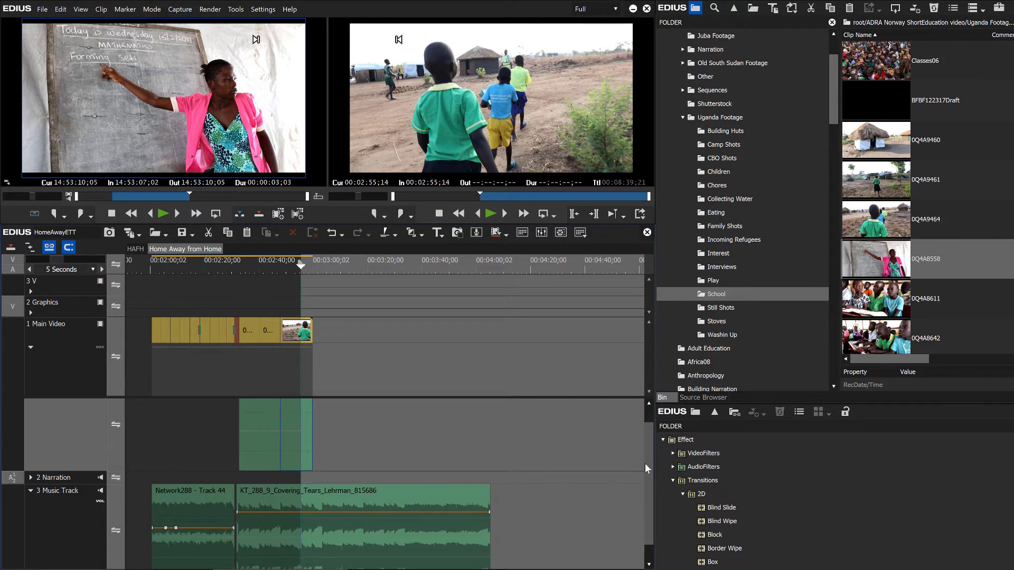
pyautogui.scroll(-1, 645, 463)
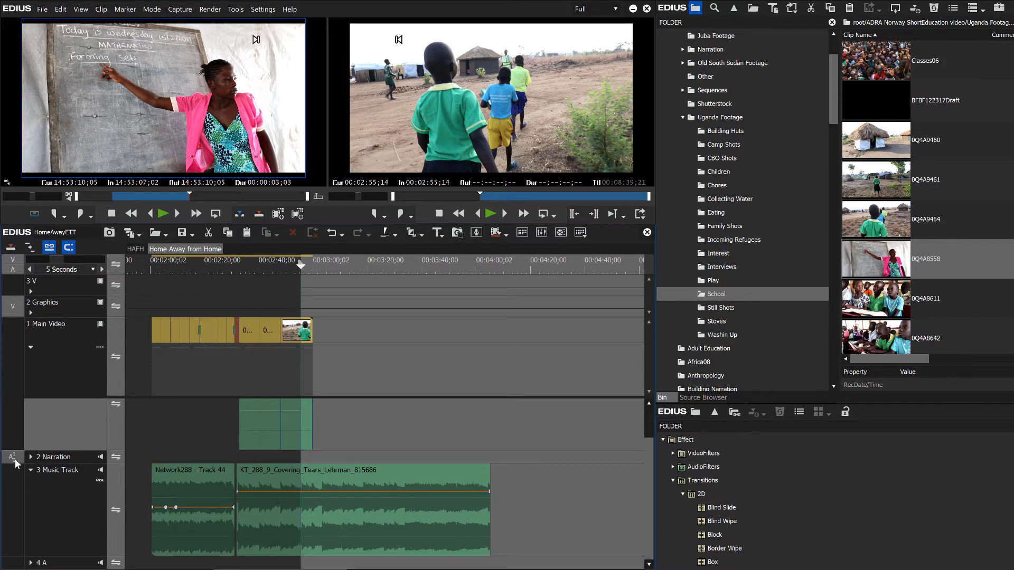
pyautogui.click(10, 563)
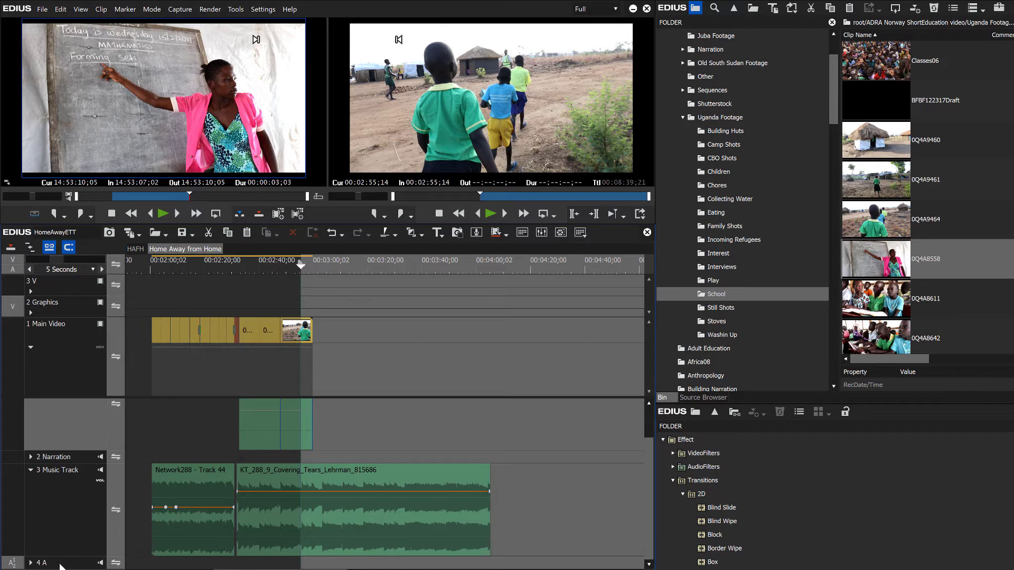
pyautogui.moveTo(6, 546); pyautogui.dragTo(5, 464)
pyautogui.moveTo(12, 306)
pyautogui.mouseDown()
pyautogui.moveTo(11, 401)
pyautogui.moveTo(12, 306)
pyautogui.mouseUp()
# Overwrite 0Q4A8558 onto 2 Graphics and 4 A at the marked point, and extend its end to the end of 0Q4A9464
pyautogui.click(258, 214)
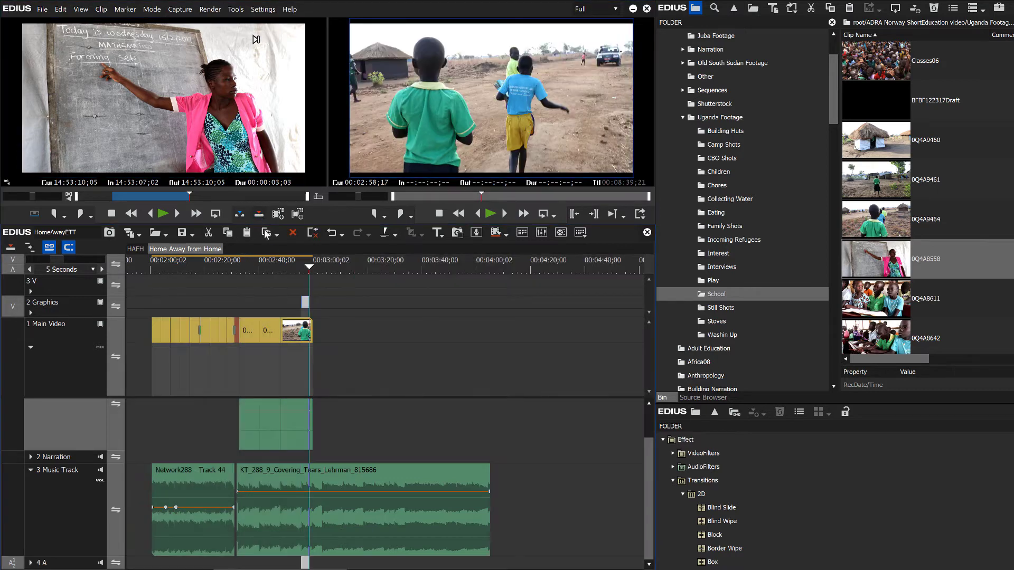
pyautogui.press('a')
pyautogui.press('space')
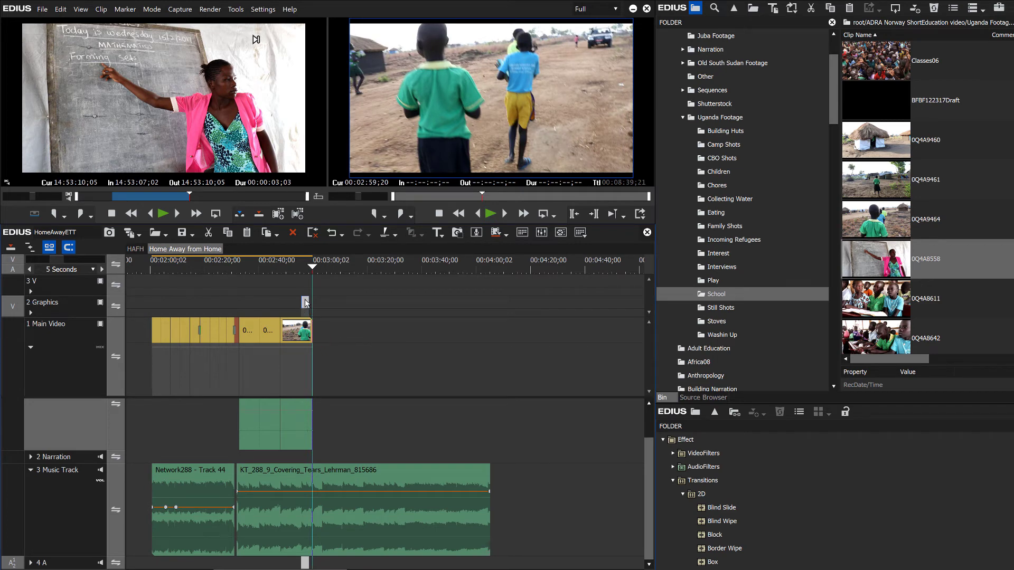
pyautogui.moveTo(308, 302); pyautogui.dragTo(313, 301)
pyautogui.click(304, 270)
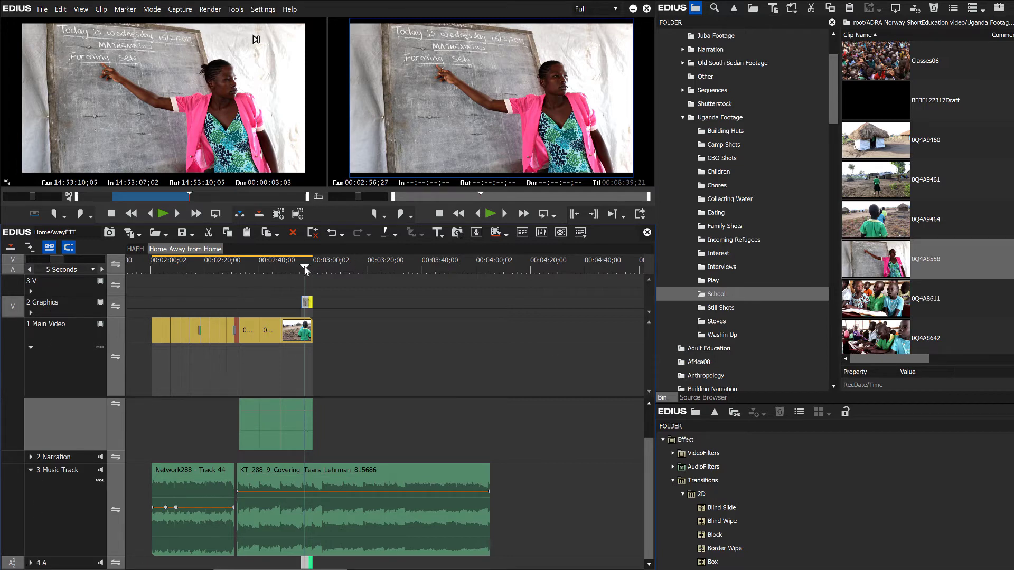
# Delete the 0Q4A8558 clip from the 2 Graphics track together with its audio
pyautogui.click(308, 304)
pyautogui.press('Delete')
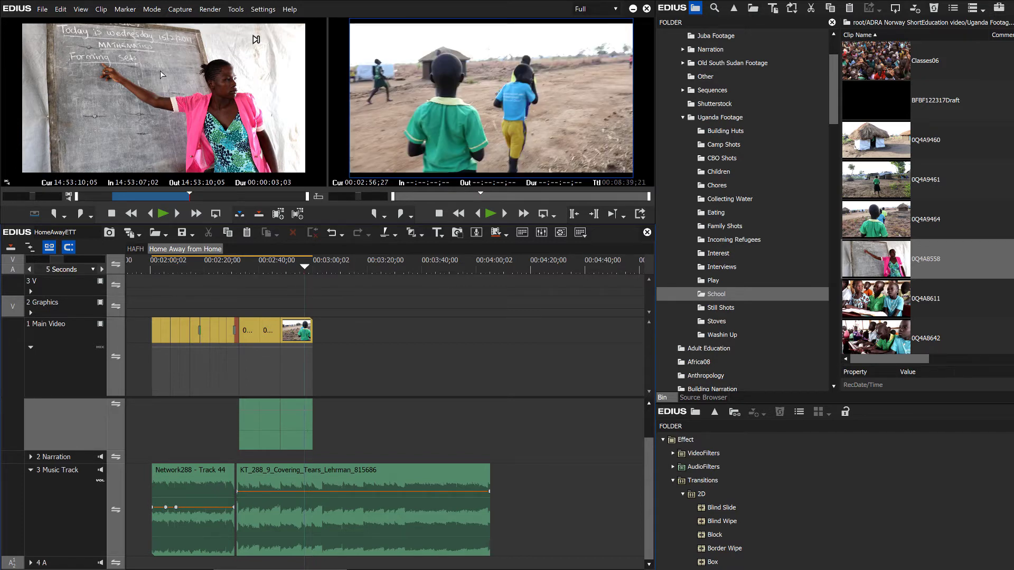
# Place 0Q4A8558 on 2 Graphics and 4 A over the latter part of 0Q4A9464, and extend its end to 00:03:03;26
pyautogui.moveTo(158, 72); pyautogui.dragTo(304, 305)
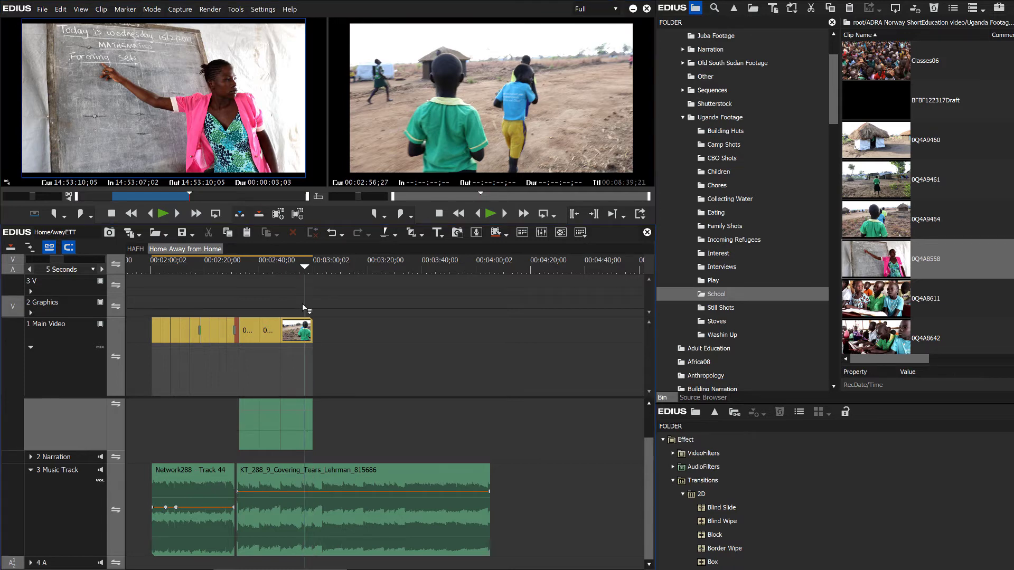
pyautogui.moveTo(306, 267); pyautogui.dragTo(323, 308)
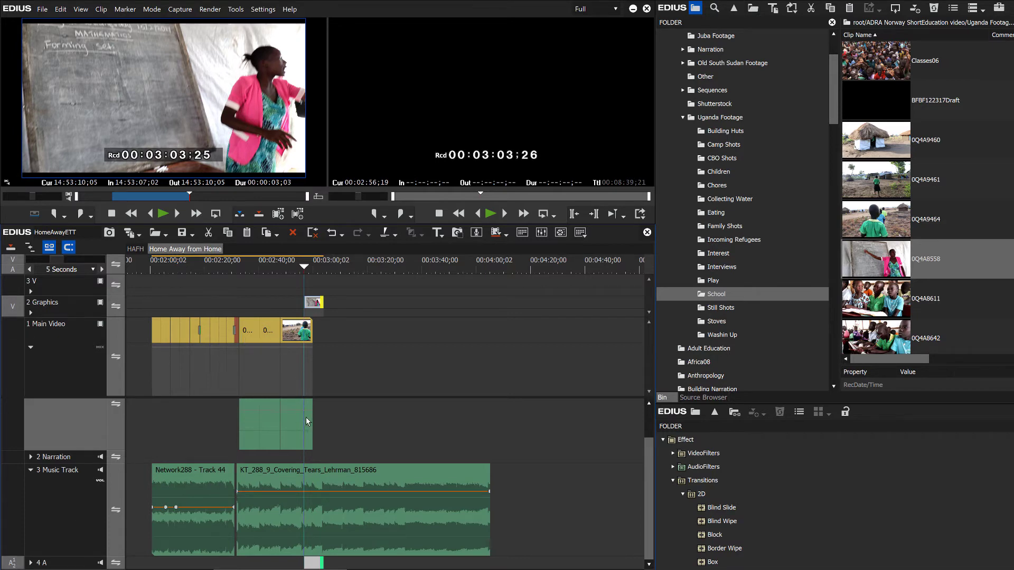
pyautogui.click(644, 475)
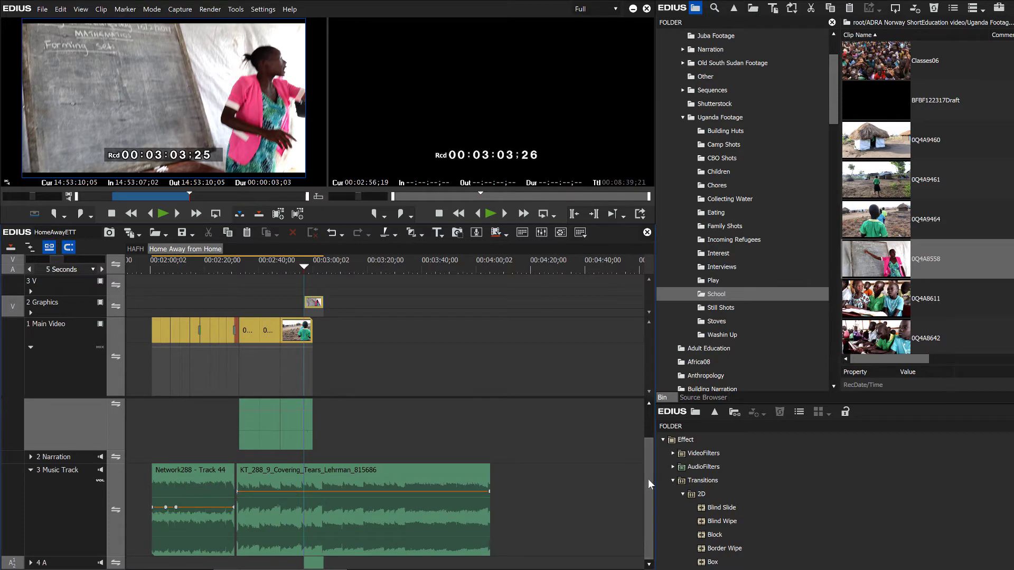
# Route the source audio to 1 Ambient Audio and delete the 0Q4A8558 clip from 2 Graphics together with its audio
pyautogui.moveTo(648, 480)
pyautogui.mouseDown()
pyautogui.moveTo(648, 405)
pyautogui.moveTo(645, 483)
pyautogui.mouseUp()
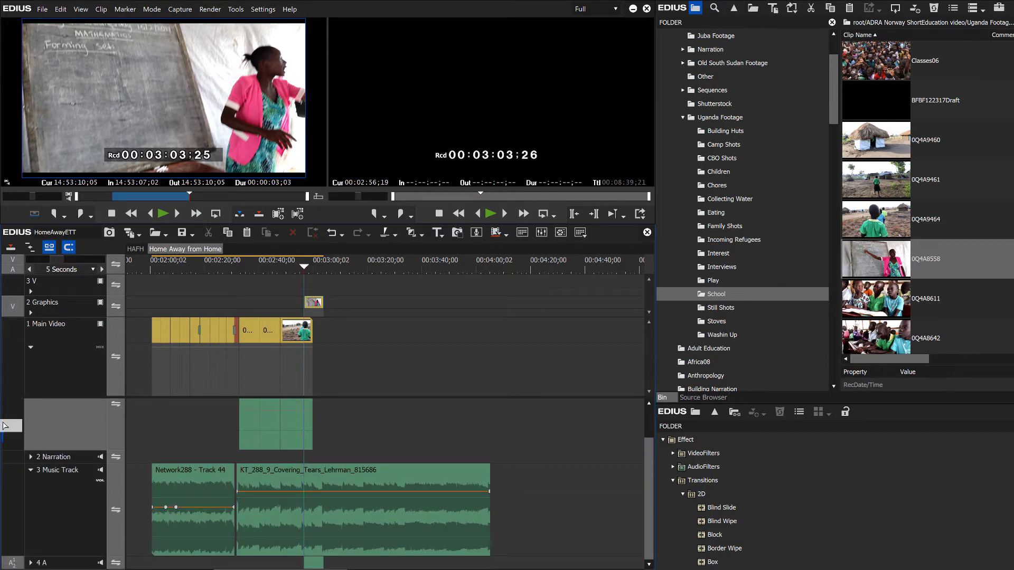
pyautogui.moveTo(4, 425); pyautogui.dragTo(13, 427)
pyautogui.click(310, 302)
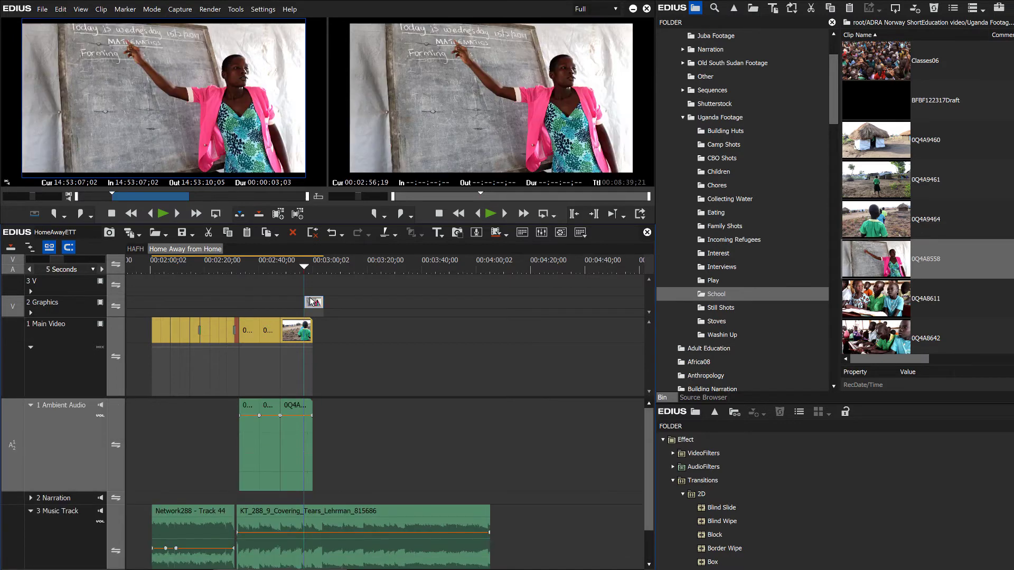
pyautogui.press('Delete')
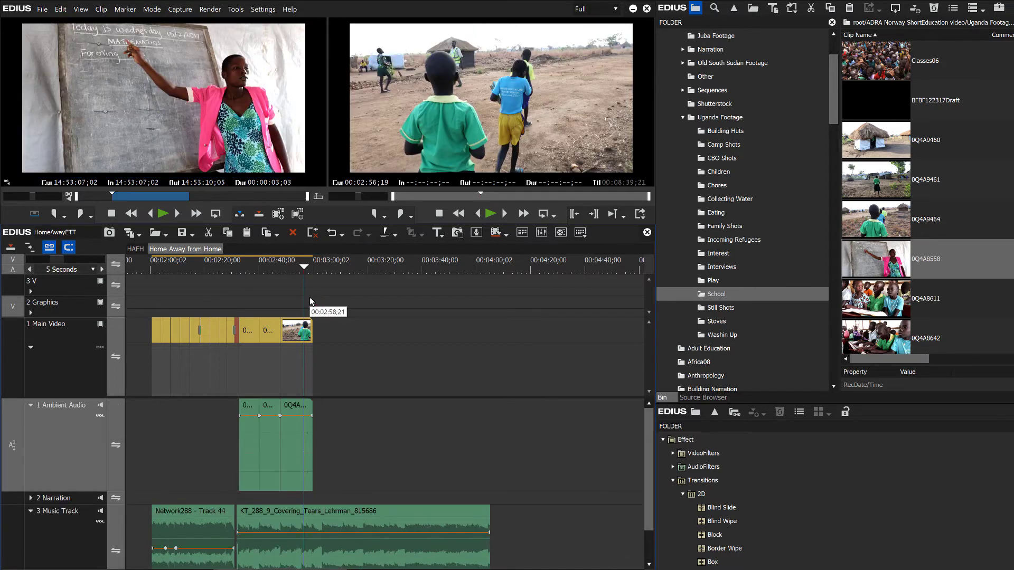
# Place 0Q4A8558 on 2 Graphics and 1 Ambient Audio at 00:02:56;19, and extend its end beyond the end of 0Q4A9464
pyautogui.moveTo(193, 98); pyautogui.dragTo(308, 302)
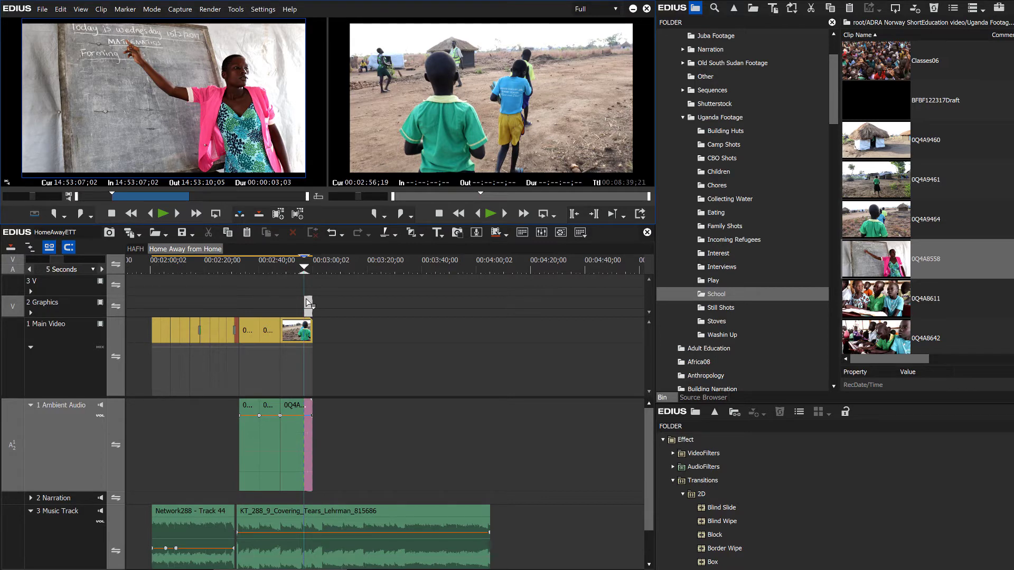
pyautogui.moveTo(308, 302); pyautogui.dragTo(308, 302)
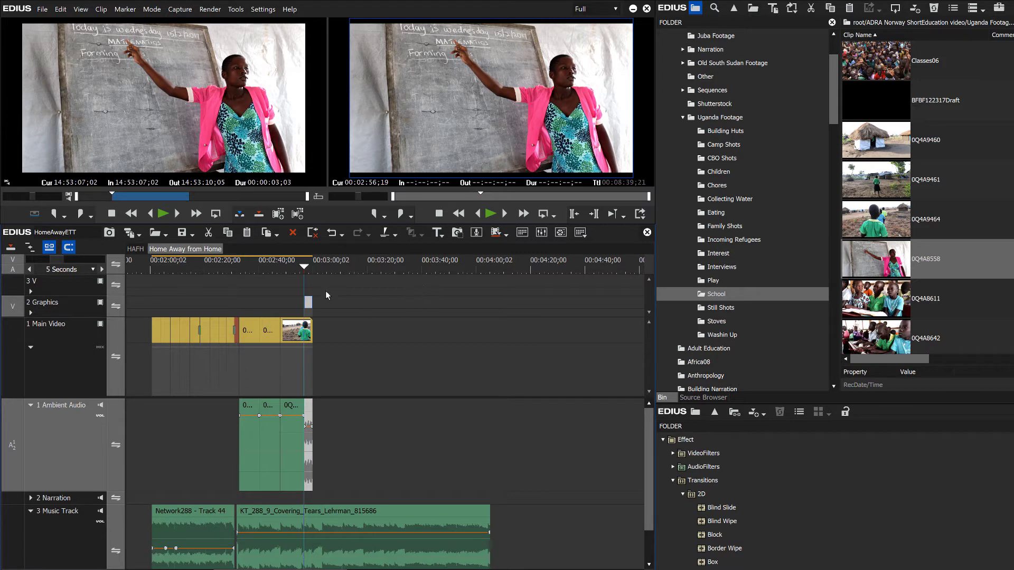
pyautogui.moveTo(312, 303); pyautogui.dragTo(329, 304)
# Lower the ambient audio level of the 0Q4A8558 clip and play across its opening cut to check the level
pyautogui.click(296, 272)
pyautogui.press('space')
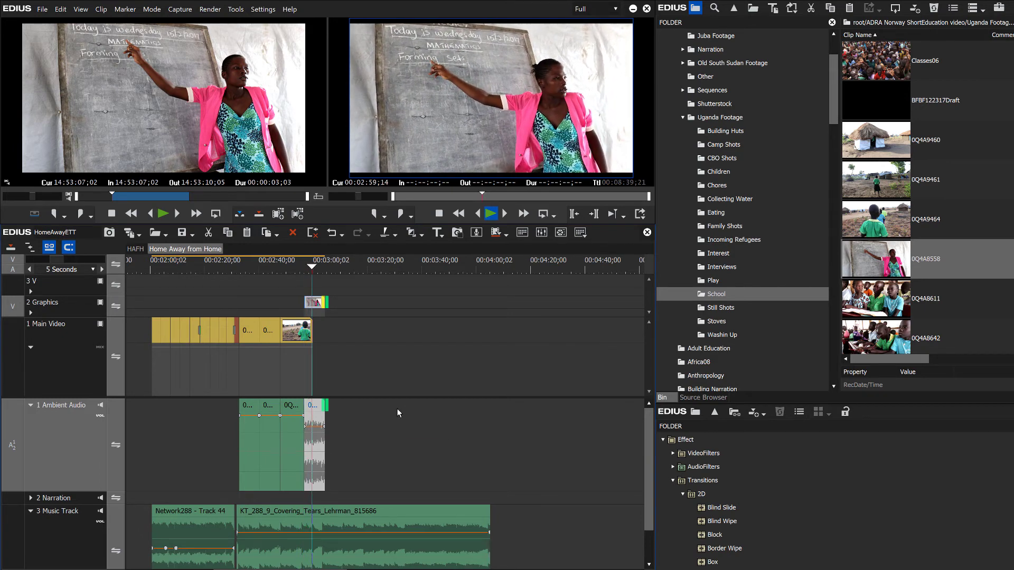
pyautogui.press('space')
pyautogui.moveTo(313, 428); pyautogui.dragTo(314, 447)
pyautogui.moveTo(314, 266); pyautogui.dragTo(306, 273)
pyautogui.press('space')
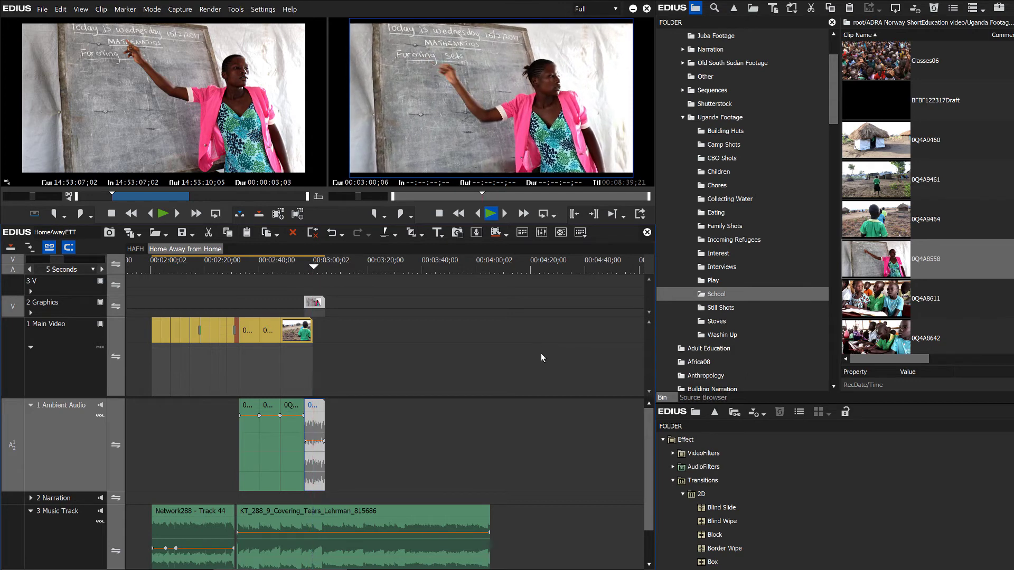
# Position the playhead at the start of 0Q4A9464, expand the 2 Narration track and adjust the audio track area's height
pyautogui.click(296, 269)
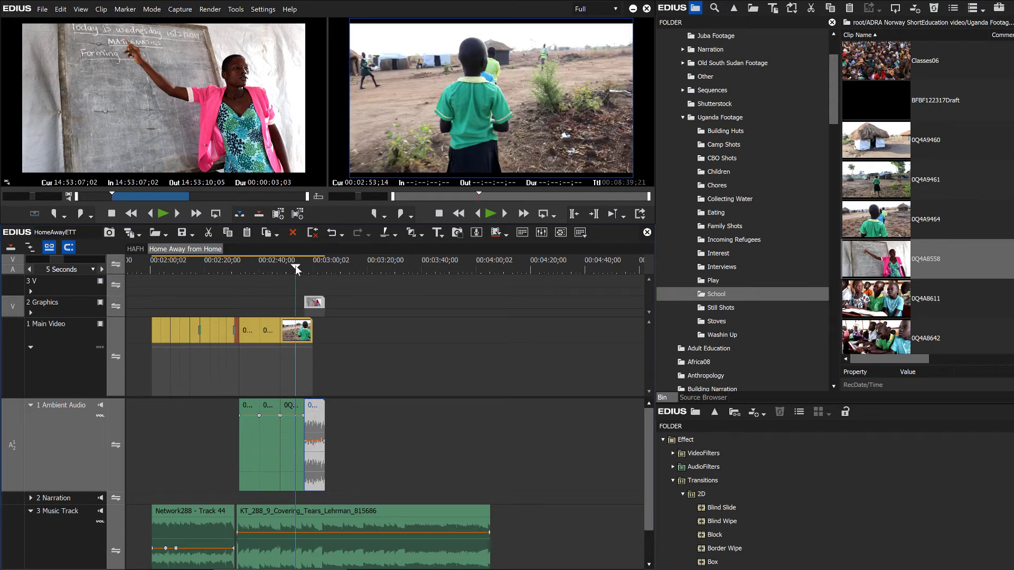
pyautogui.click(291, 267)
pyautogui.moveTo(290, 268); pyautogui.dragTo(284, 275)
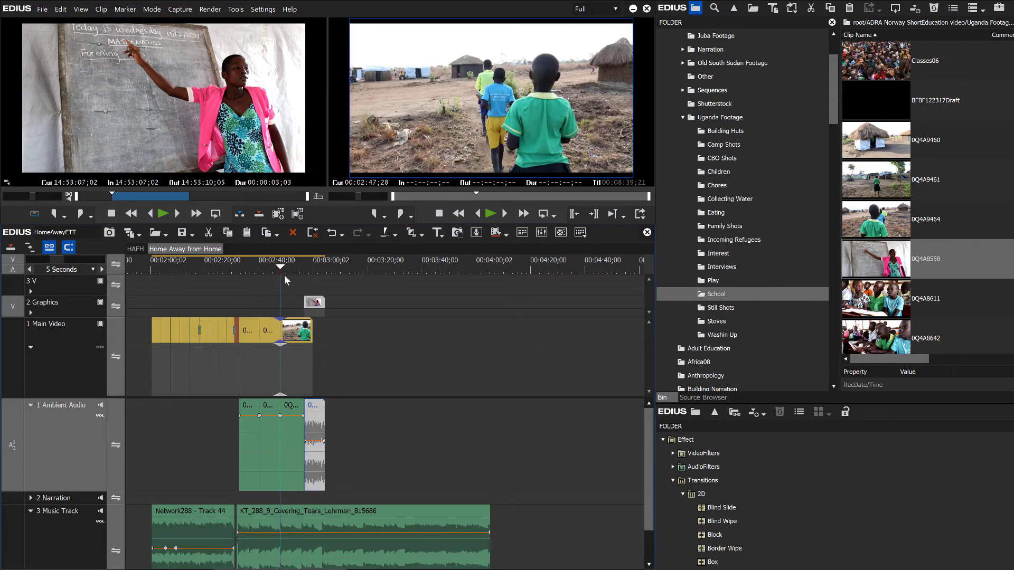
pyautogui.click(30, 498)
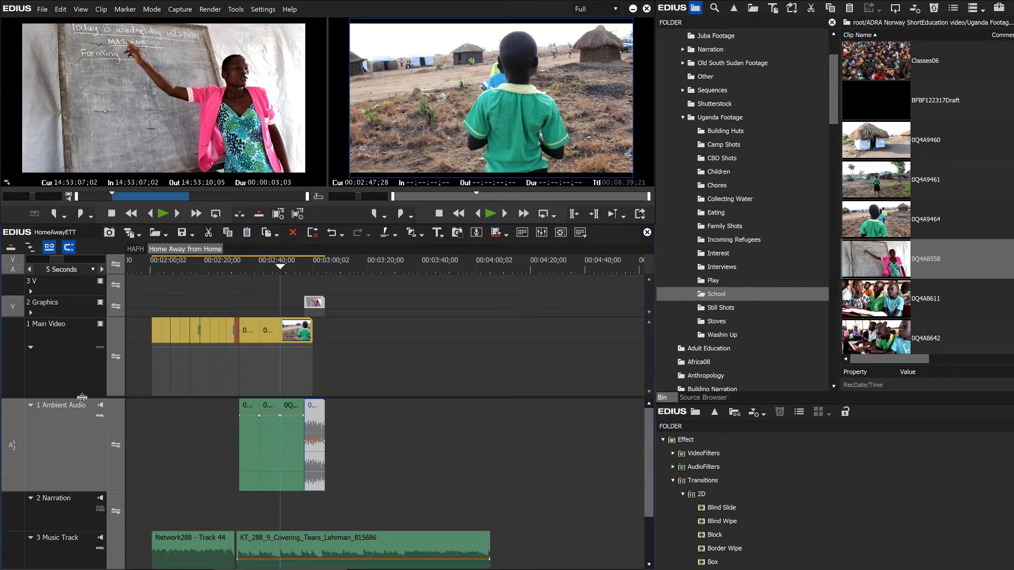
pyautogui.moveTo(81, 399); pyautogui.dragTo(78, 489)
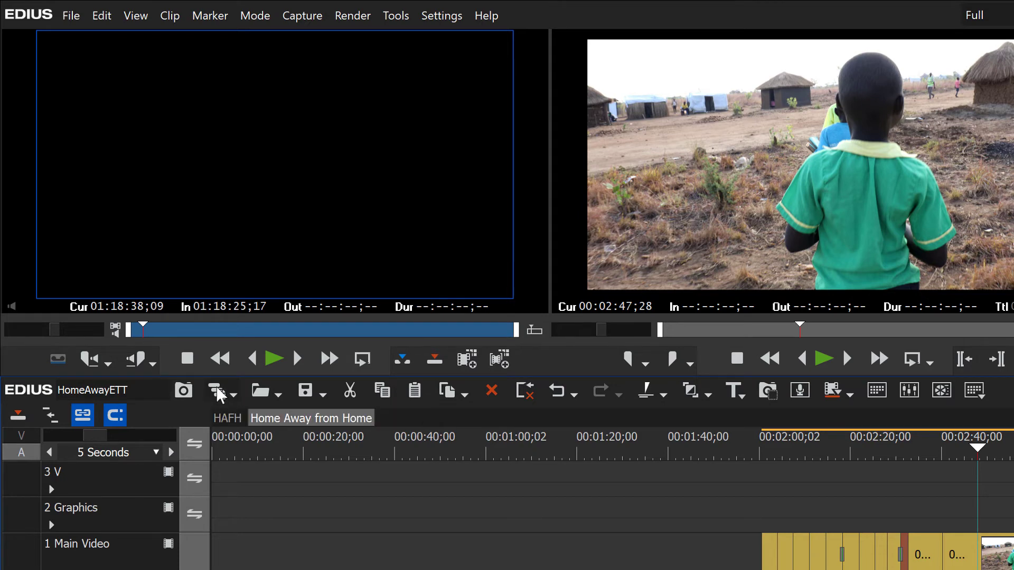
# Create a new sequence and name it Scratch
pyautogui.click(218, 395)
pyautogui.rightClick(410, 420)
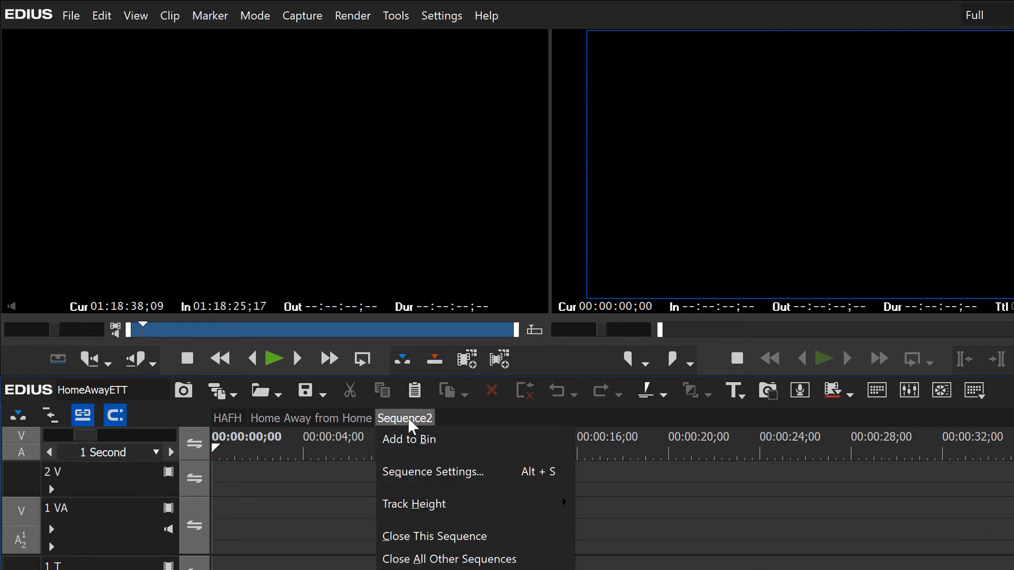
pyautogui.click(419, 471)
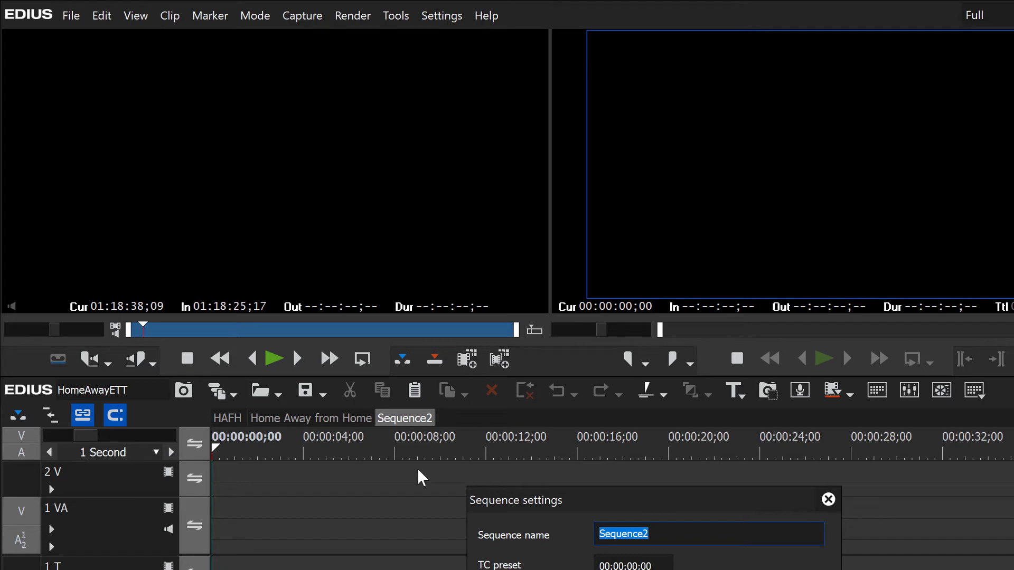
pyautogui.write('Sc')
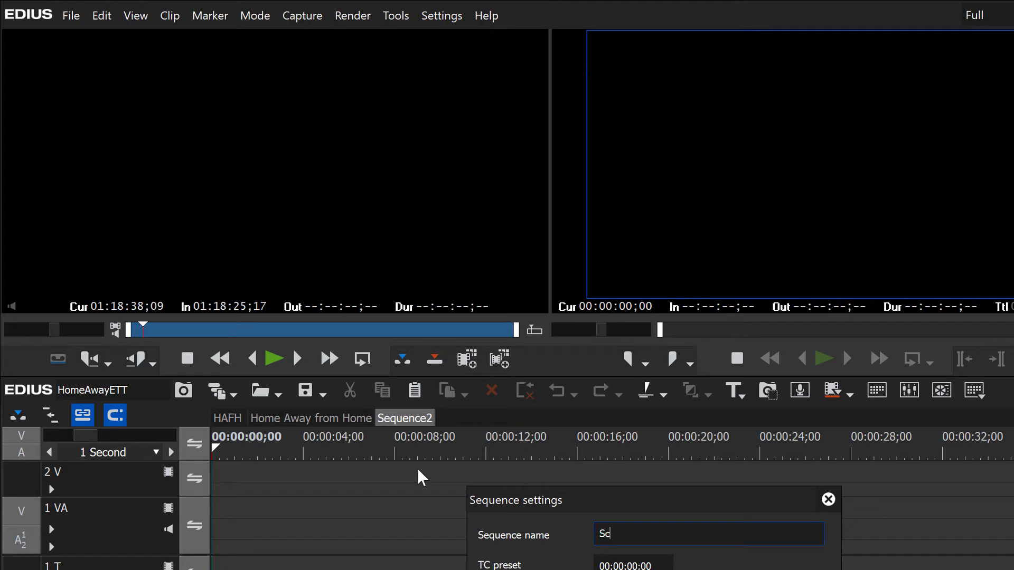
pyautogui.write('ratch')
pyautogui.press('Return')
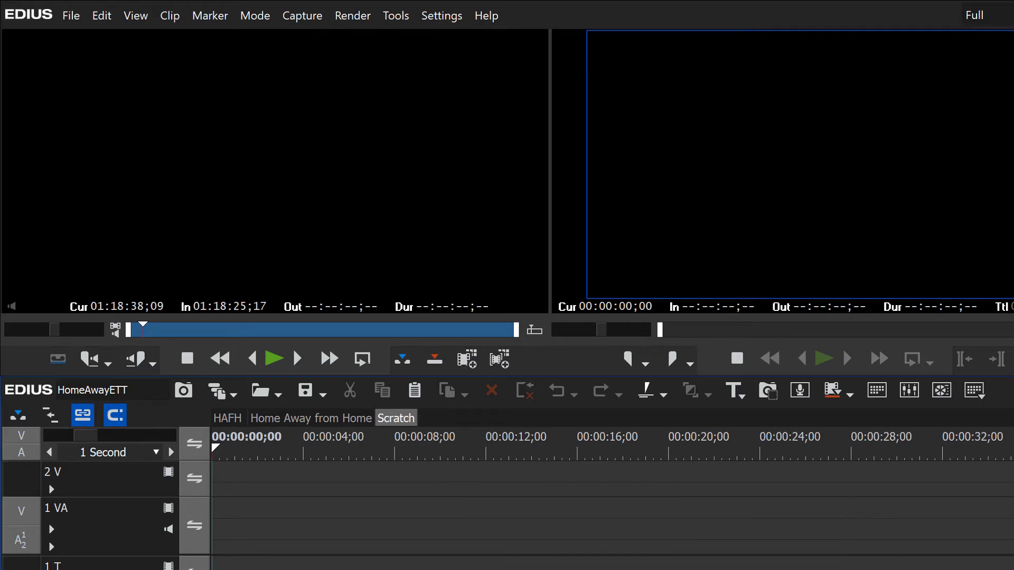
# Switch the Scratch sequence to overwrite mode and delete its 1 VA and 1 T tracks
pyautogui.click(17, 420)
pyautogui.rightClick(97, 536)
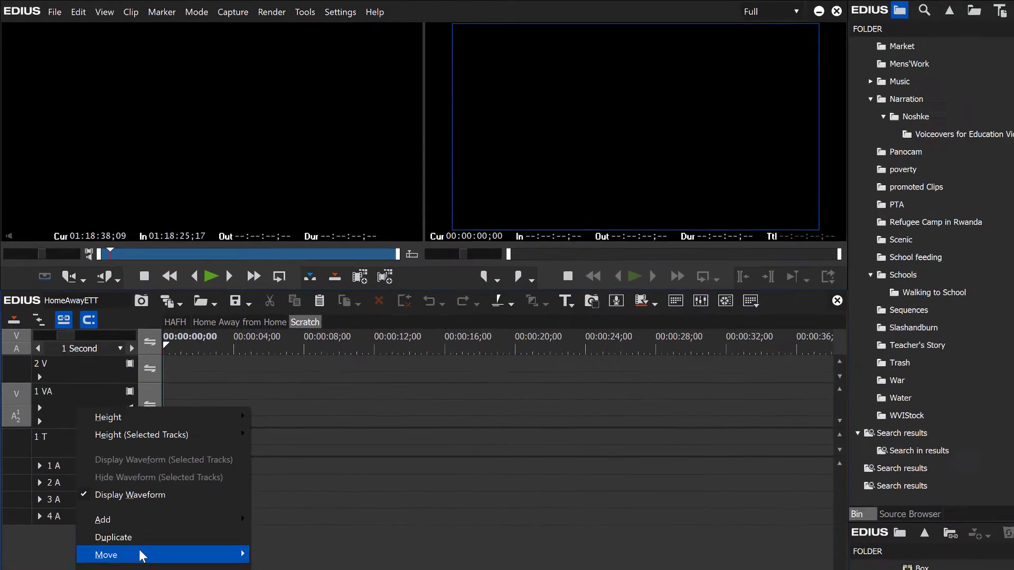
pyautogui.click(161, 569)
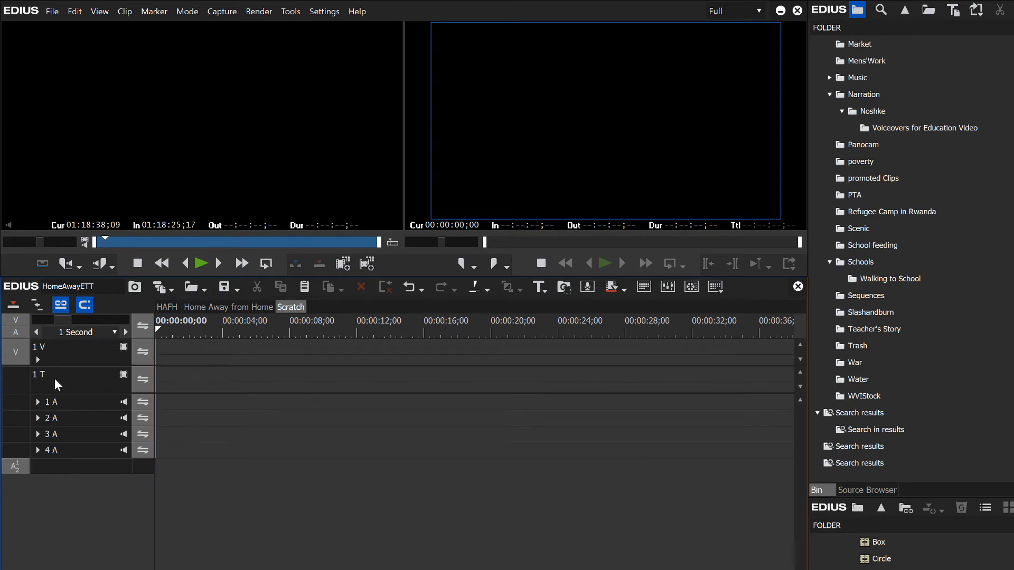
pyautogui.rightClick(55, 378)
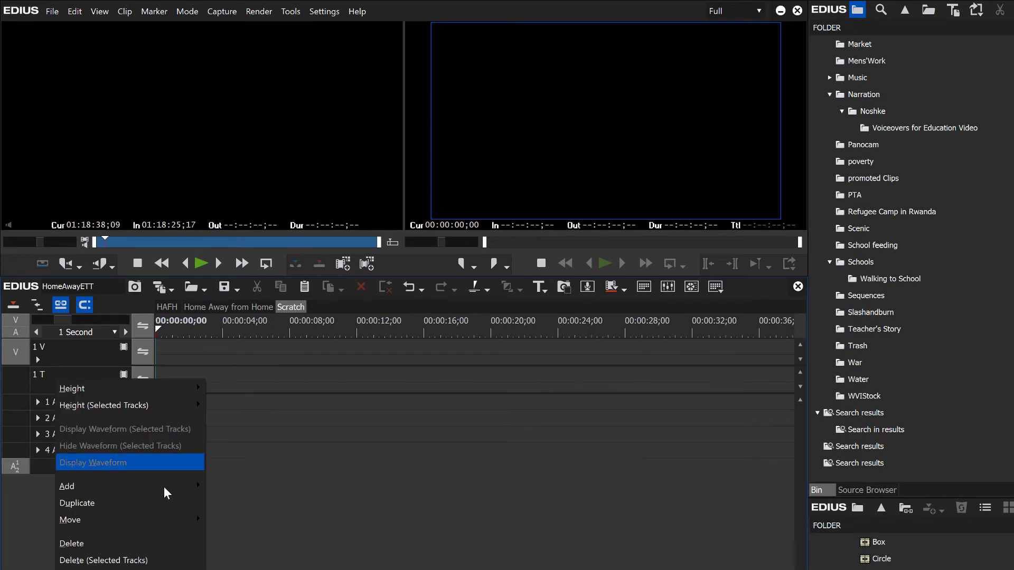
pyautogui.click(123, 544)
# Route the source audio to track 1 A, and expand and heighten that track to show its waveform
pyautogui.click(38, 359)
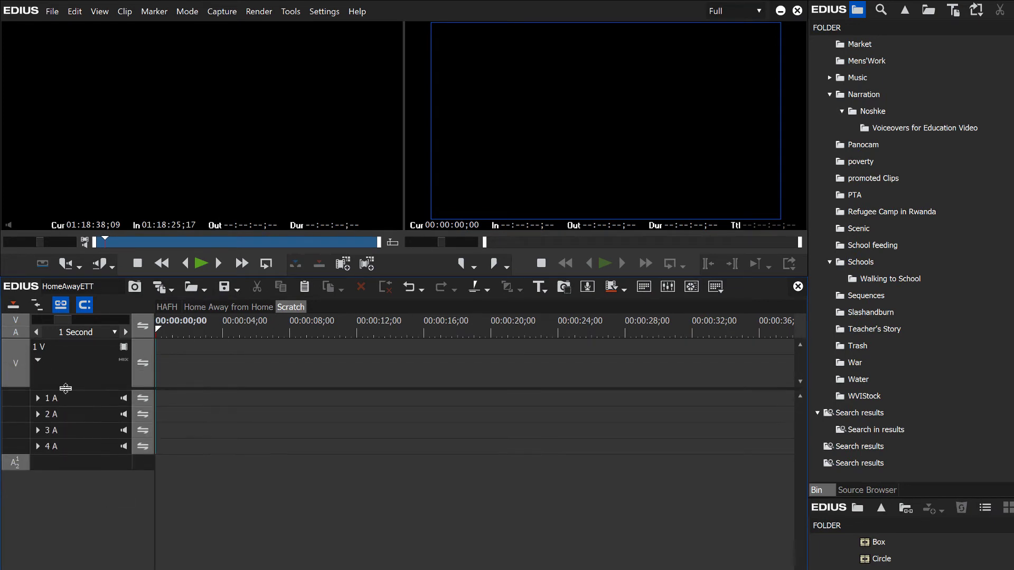
pyautogui.click(38, 359)
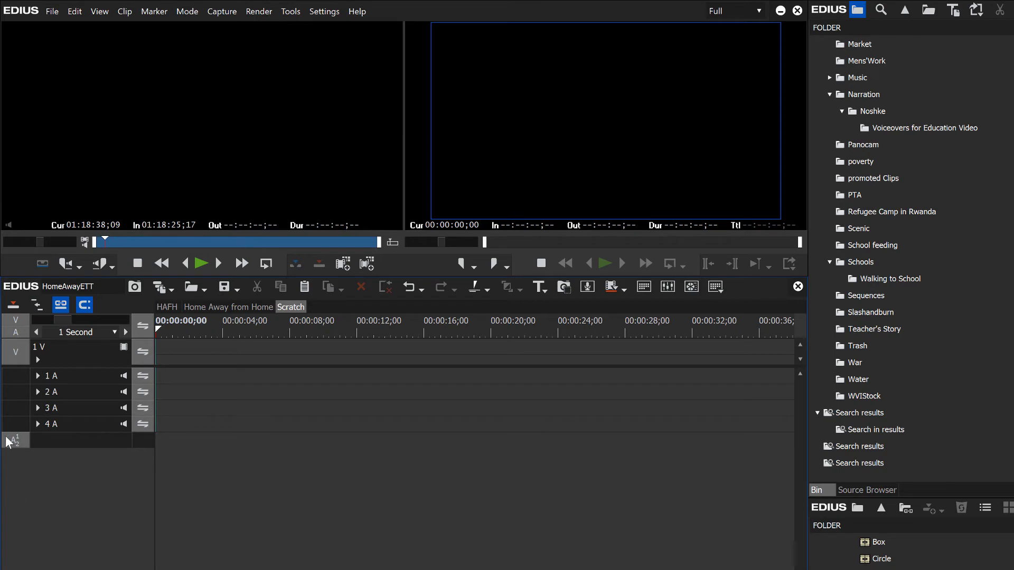
pyautogui.moveTo(11, 445); pyautogui.dragTo(19, 376)
pyautogui.click(37, 375)
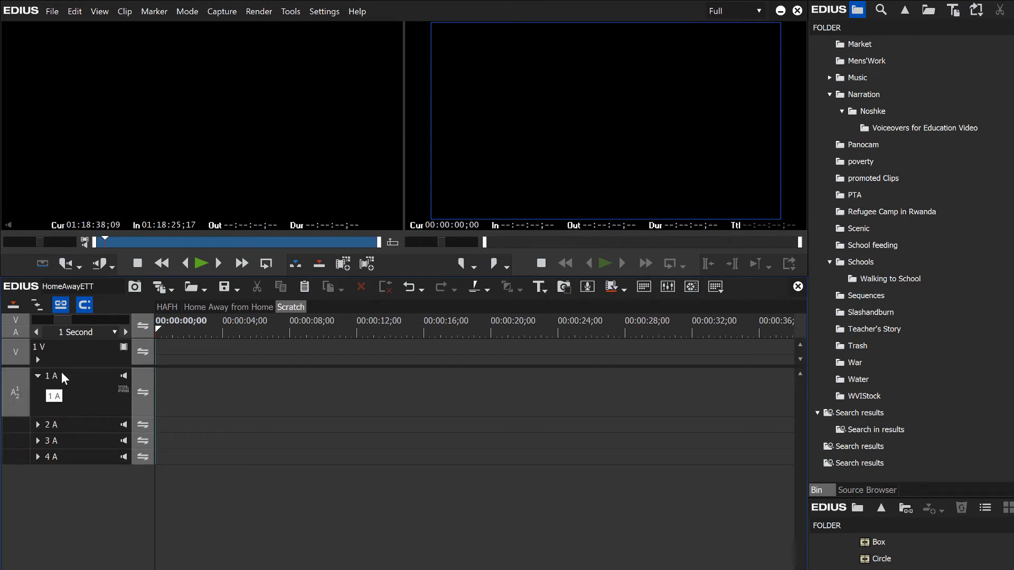
pyautogui.moveTo(81, 370); pyautogui.dragTo(85, 323)
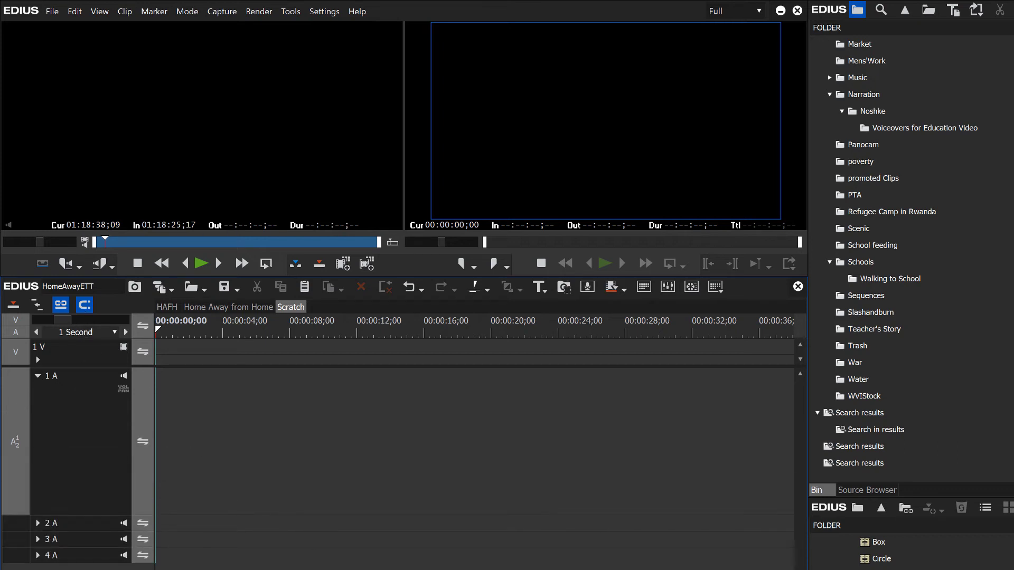
# Place the voice narration clip on track 1 A at about 00:00:10 and split it at 00:00:16;12
pyautogui.moveTo(864, 389); pyautogui.dragTo(324, 430)
pyautogui.moveTo(539, 323); pyautogui.dragTo(317, 346)
pyautogui.press('space')
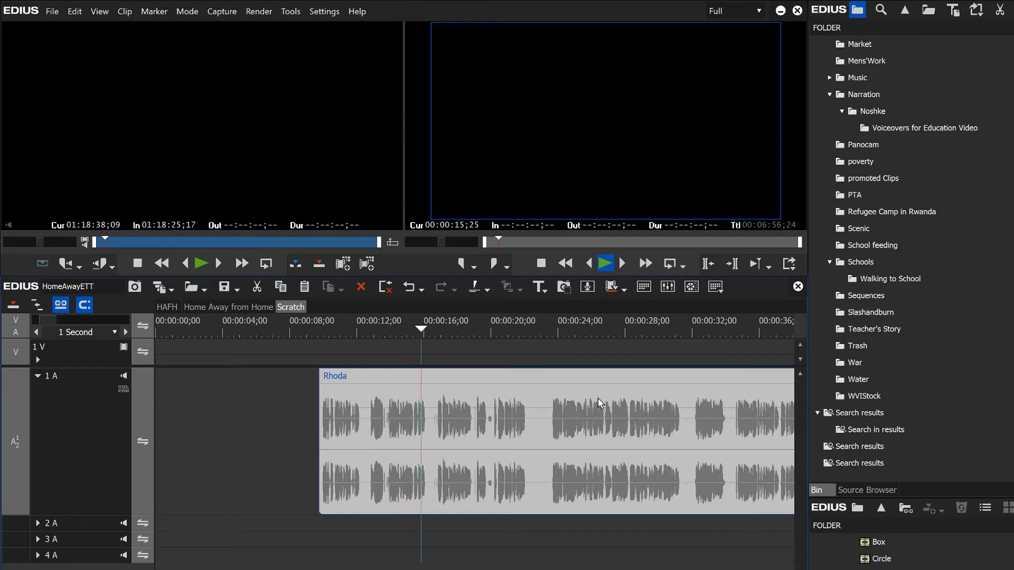
pyautogui.press('space')
pyautogui.click(432, 329)
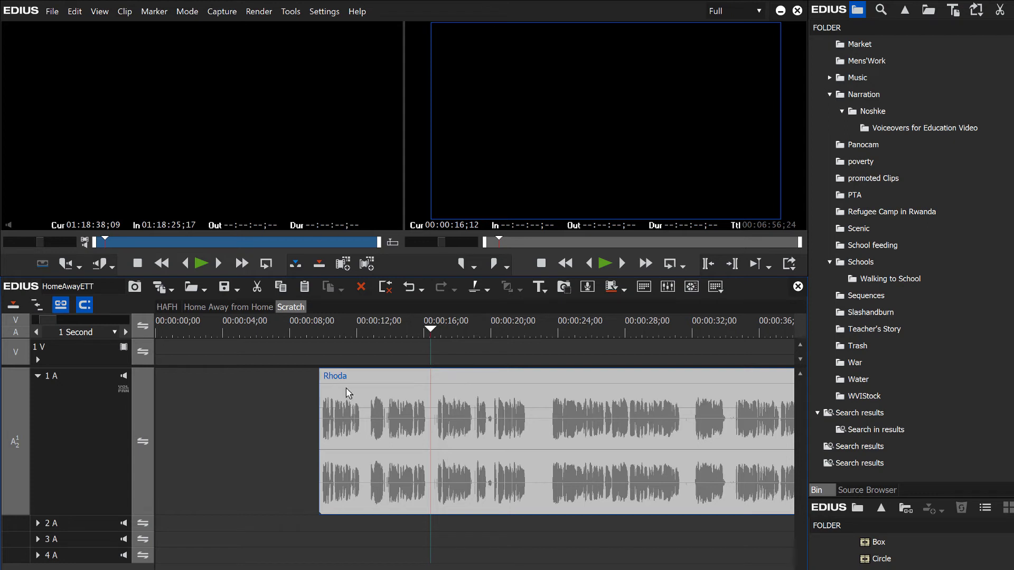
pyautogui.press('c')
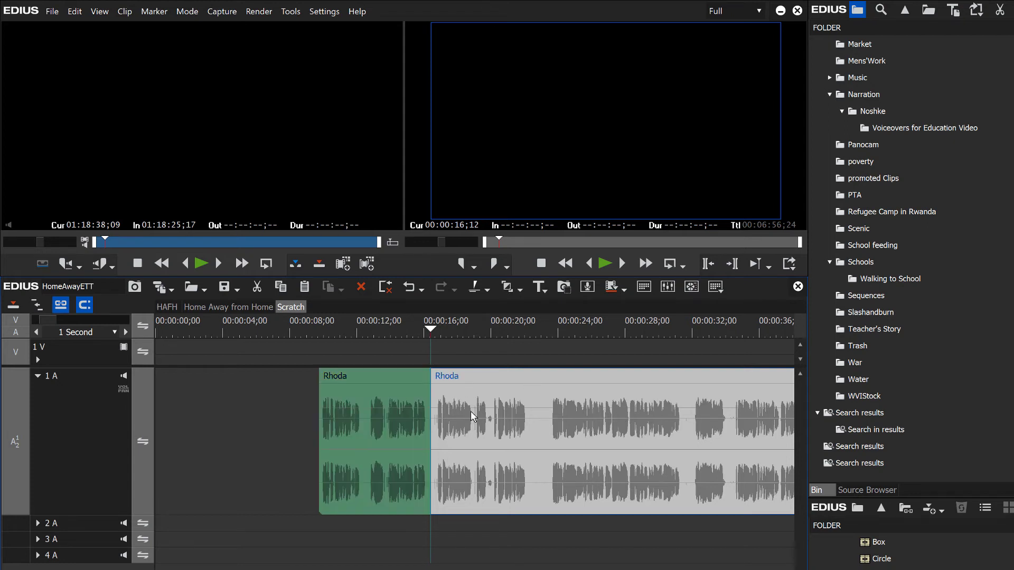
# Move the first narration segment about 2 seconds earlier, away from the remainder, and copy it
pyautogui.moveTo(402, 384); pyautogui.dragTo(355, 386)
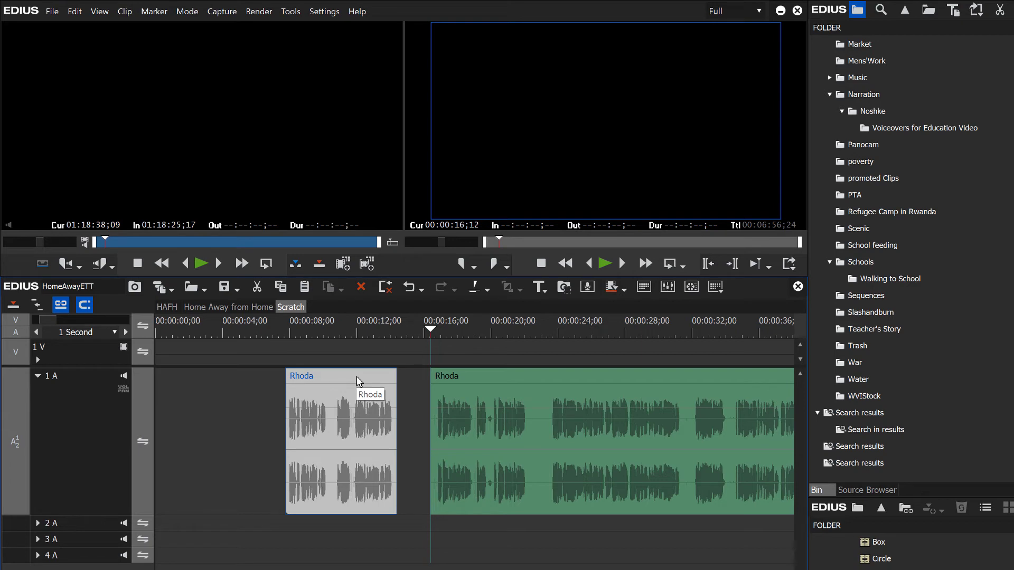
pyautogui.hotkey('ctrl', 'c')
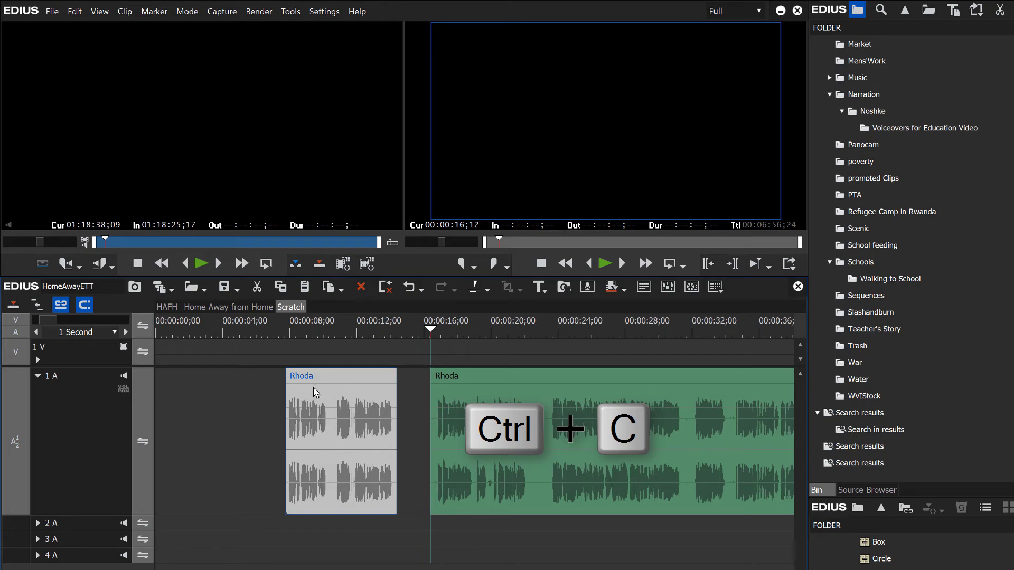
pyautogui.click(486, 375)
pyautogui.click(362, 385)
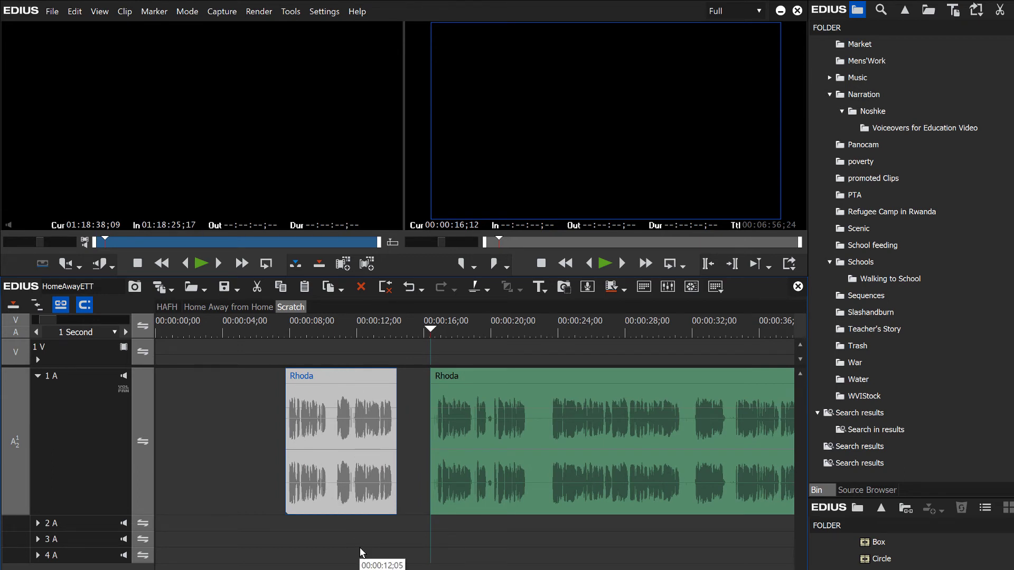
# Return to the Home Away from Home sequence and play the school-walk shots, stopping at 00:02:45;15 for the narration start
pyautogui.click(243, 306)
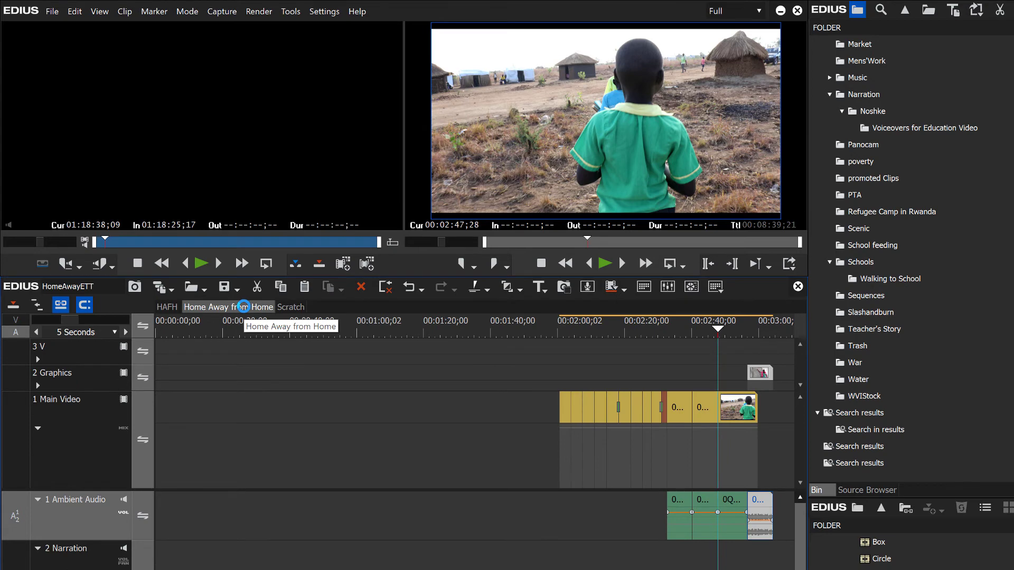
pyautogui.hscroll(5, 296, 445)
pyautogui.moveTo(499, 328); pyautogui.dragTo(385, 331)
pyautogui.press('space')
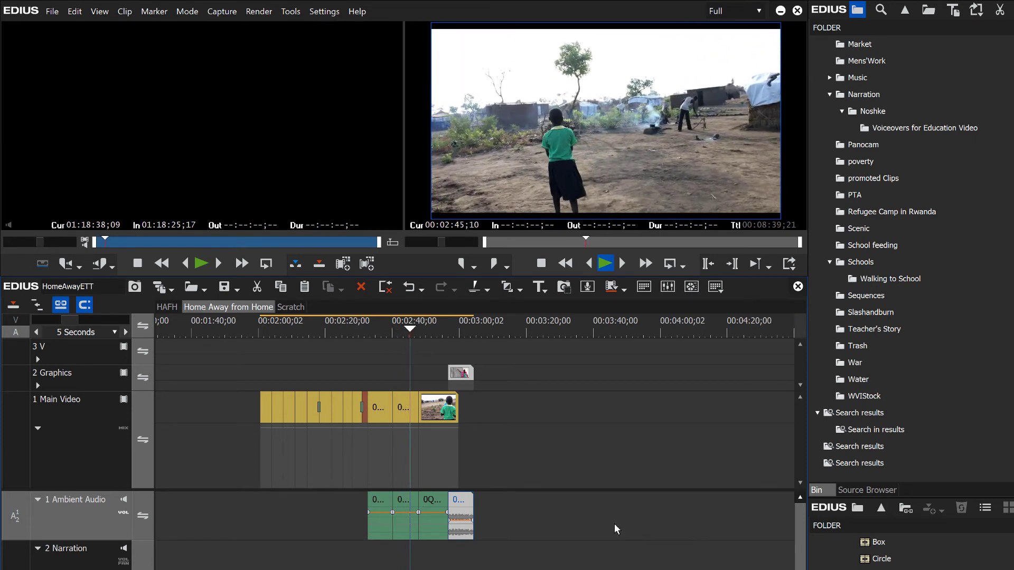
pyautogui.press('space')
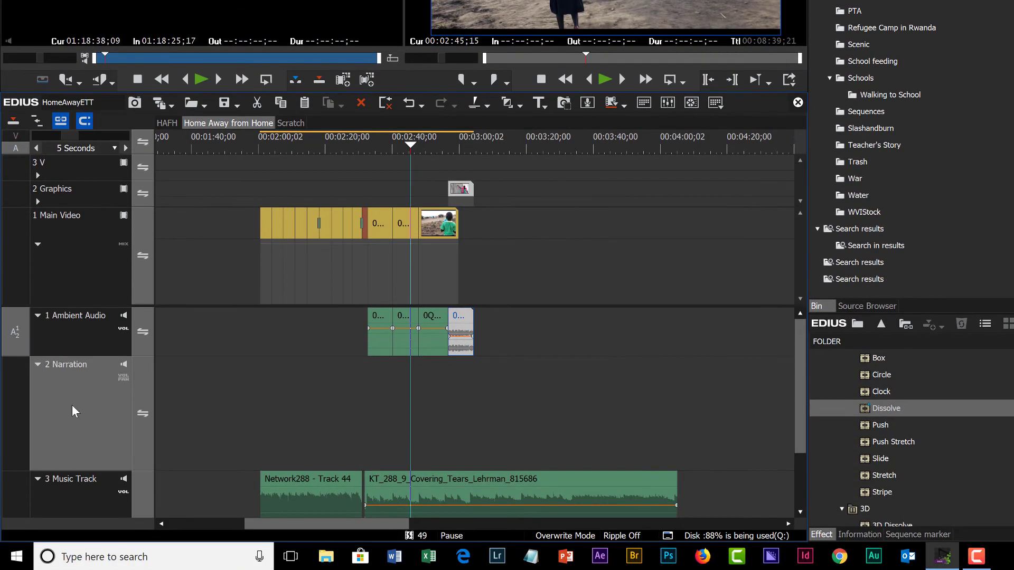
# Route the source audio to 2 Narration, paste the copied narration segment at 00:02:45;15, and play it back
pyautogui.moveTo(22, 340); pyautogui.dragTo(91, 409)
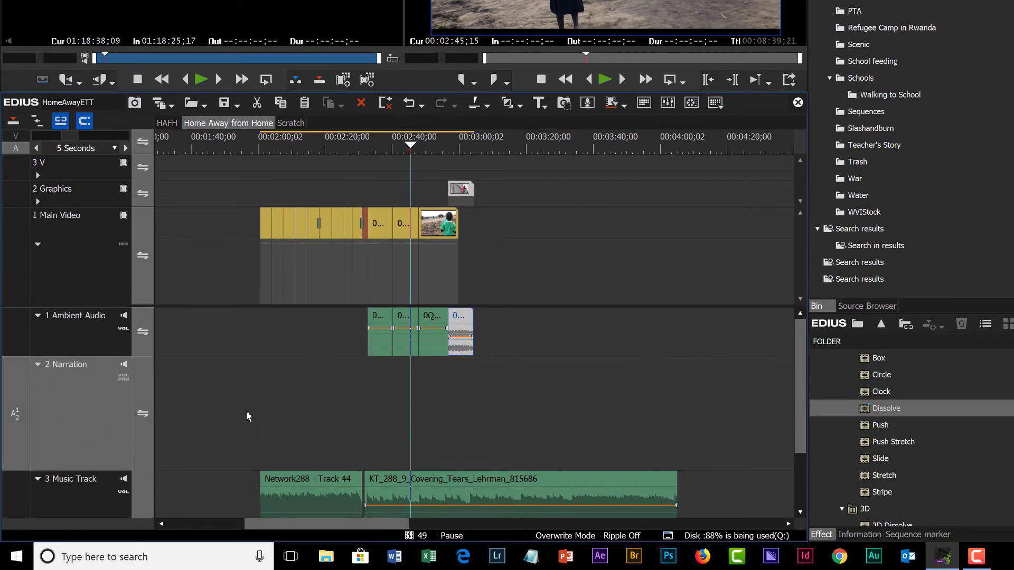
pyautogui.hotkey('ctrl', 'v')
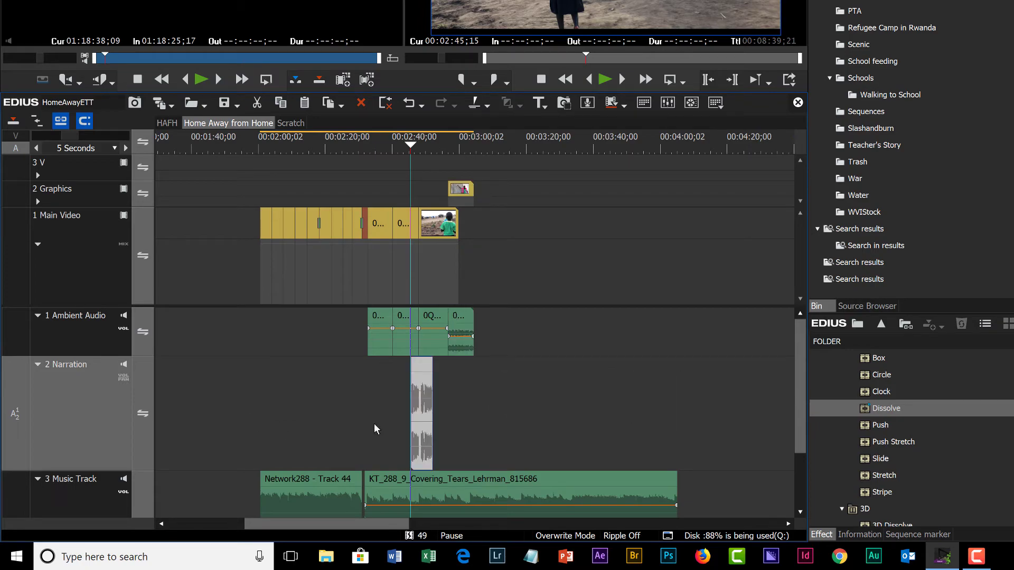
pyautogui.press('space')
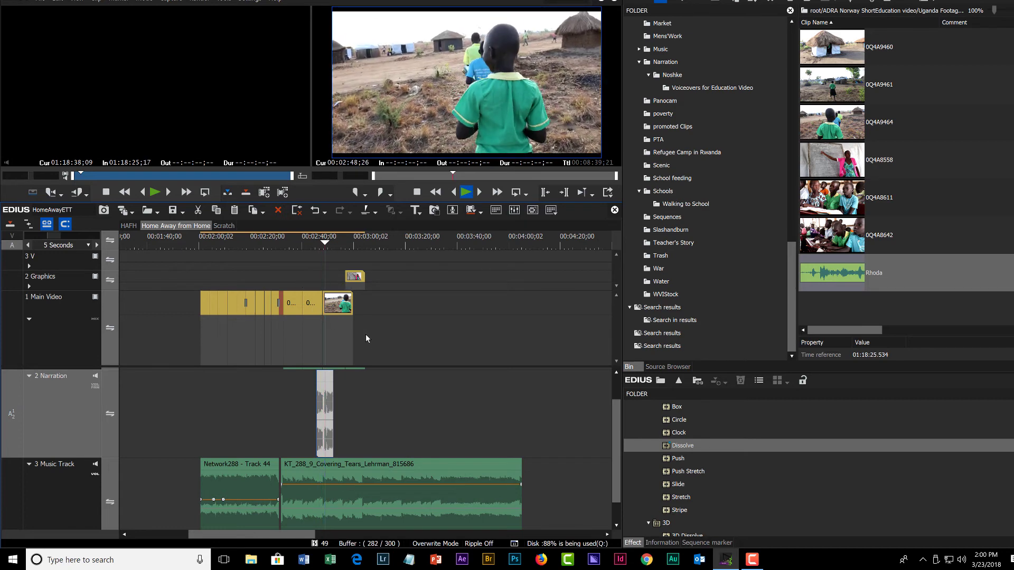
pyautogui.press('space')
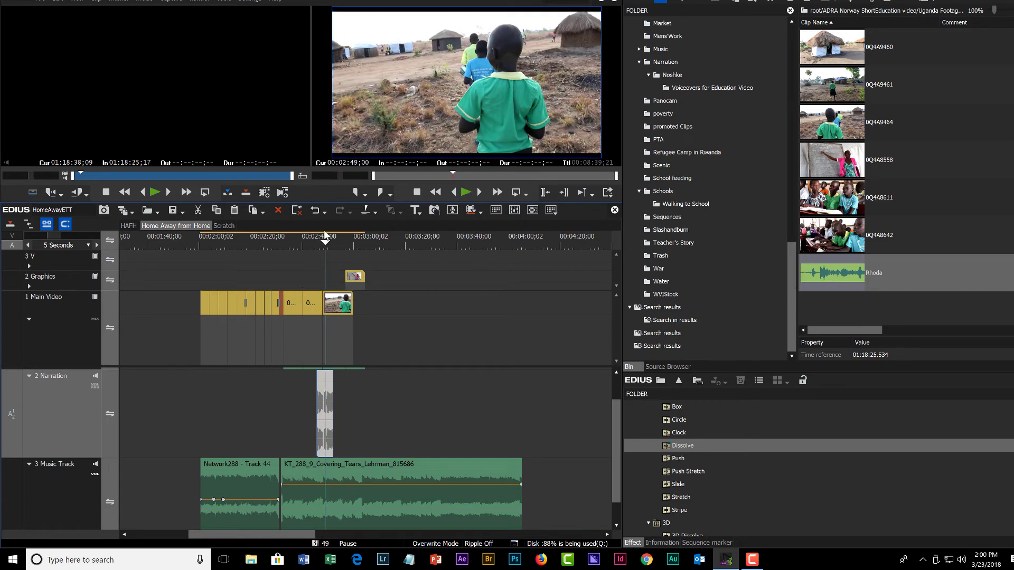
# Move the narration segment on 2 Narration about 3 seconds later, just after the start of the 0Q4A9464 shot
pyautogui.moveTo(325, 245)
pyautogui.mouseDown()
pyautogui.moveTo(304, 253)
pyautogui.moveTo(311, 247)
pyautogui.mouseUp()
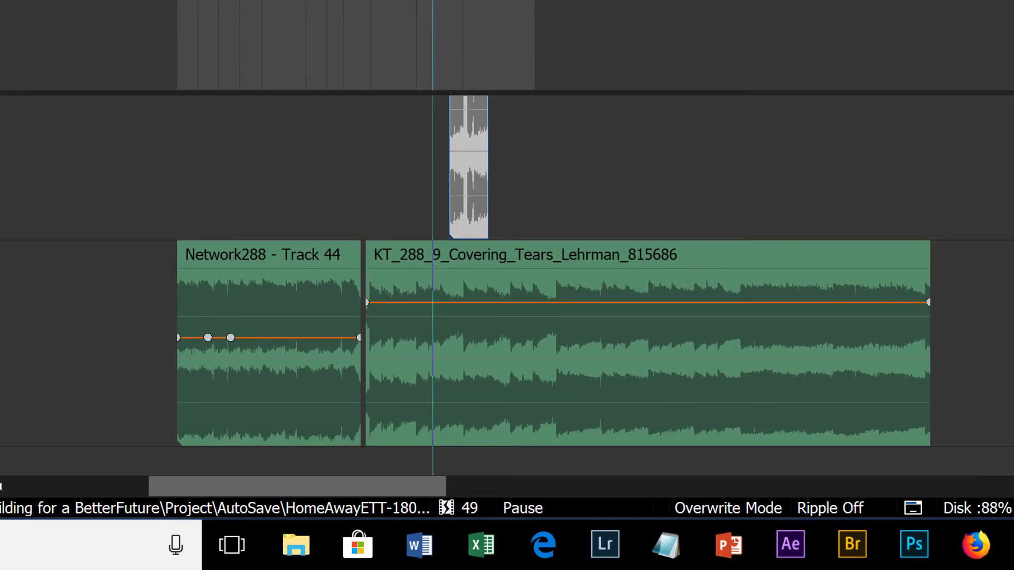
pyautogui.scroll(2, 432, 237)
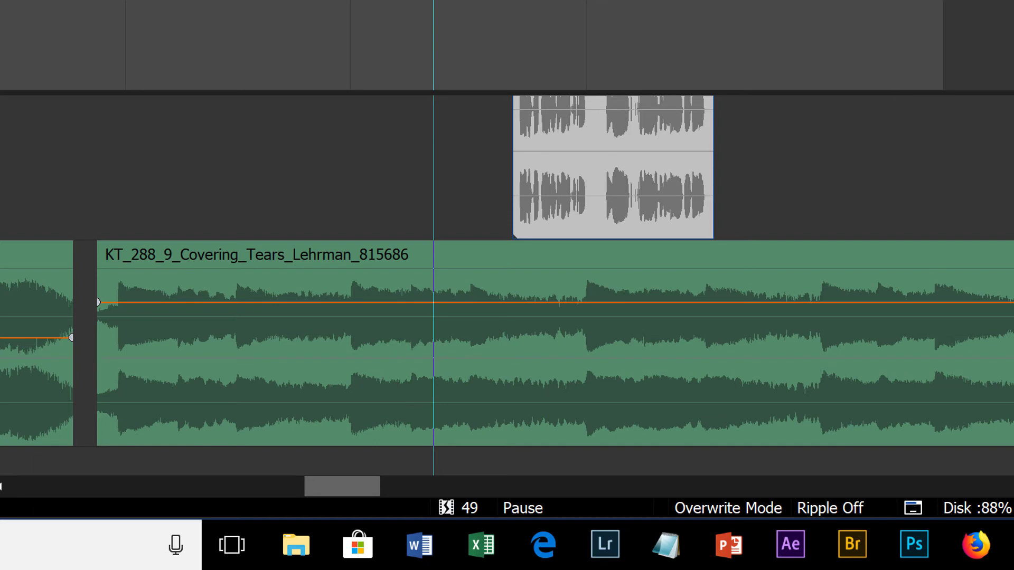
pyautogui.scroll(3, 681, 235)
pyautogui.moveTo(565, 208); pyautogui.dragTo(662, 214)
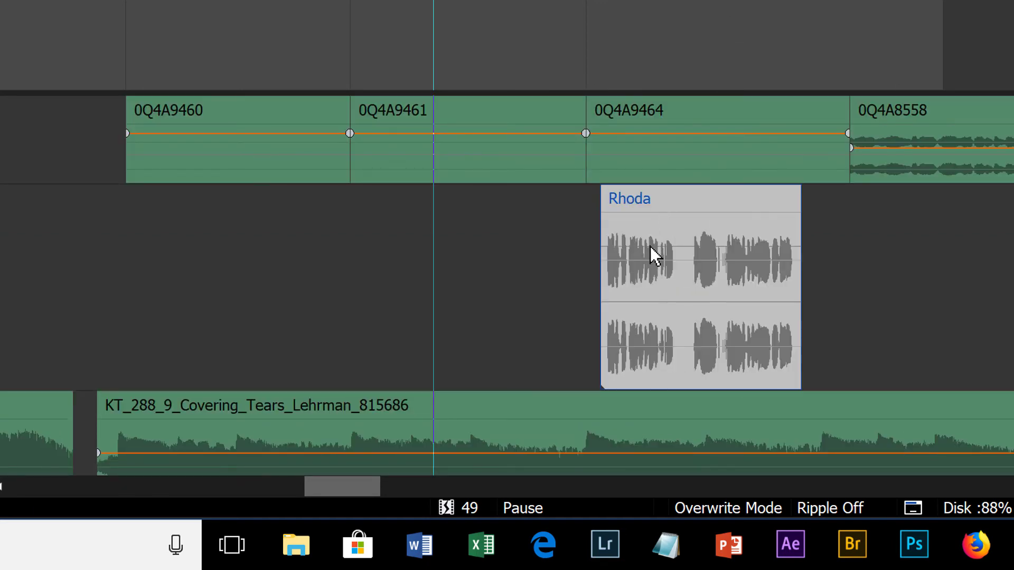
# Add three volume points to the KT_288_9_Covering_Tears music clip and dip its level to about -39 dB beneath the narration
pyautogui.scroll(-2, 569, 361)
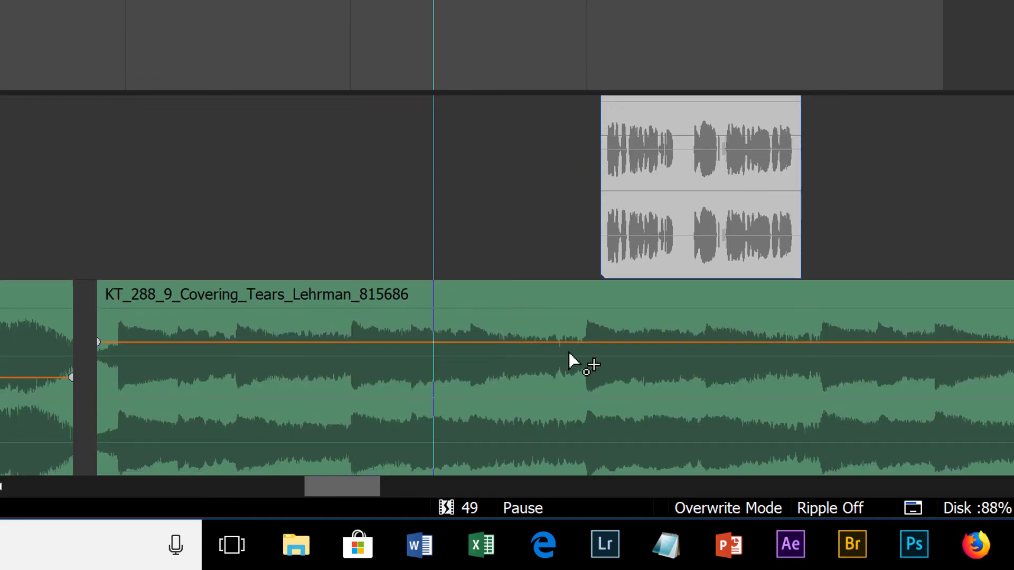
pyautogui.keyDown('ctrl'); pyautogui.click(429, 343); pyautogui.keyUp('ctrl')
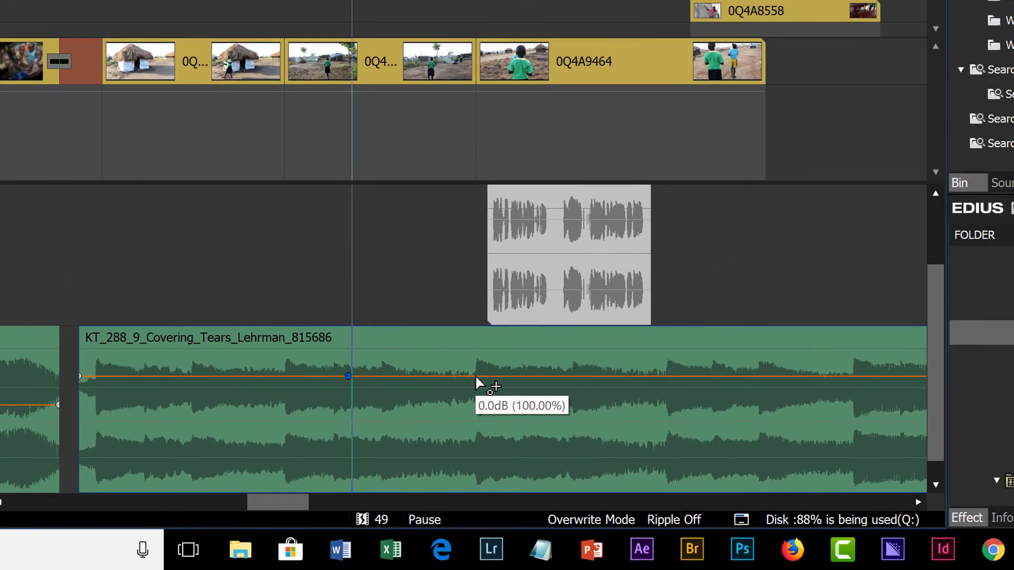
pyautogui.click(582, 333)
pyautogui.moveTo(465, 382); pyautogui.dragTo(465, 444)
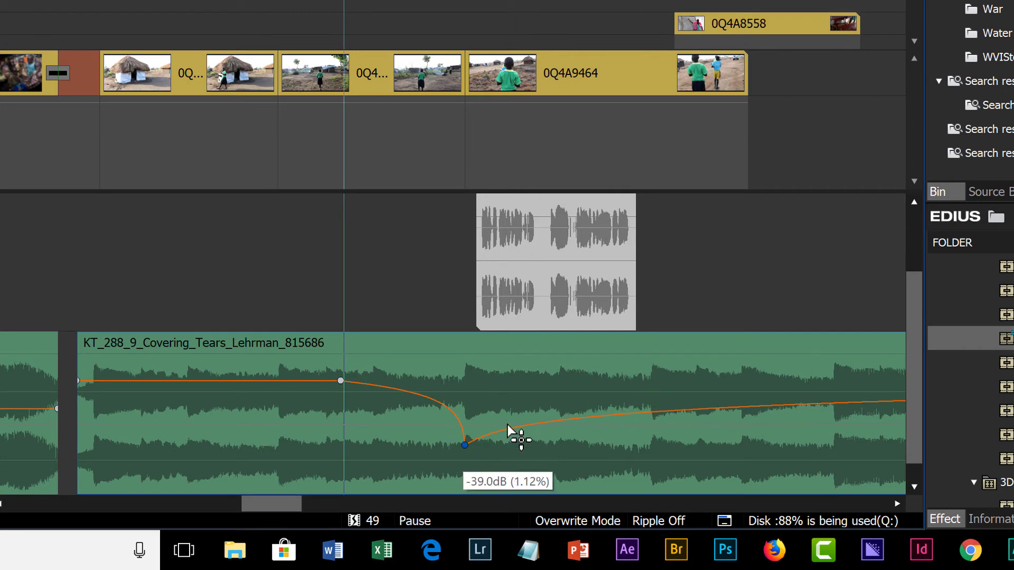
pyautogui.moveTo(843, 404); pyautogui.dragTo(846, 438)
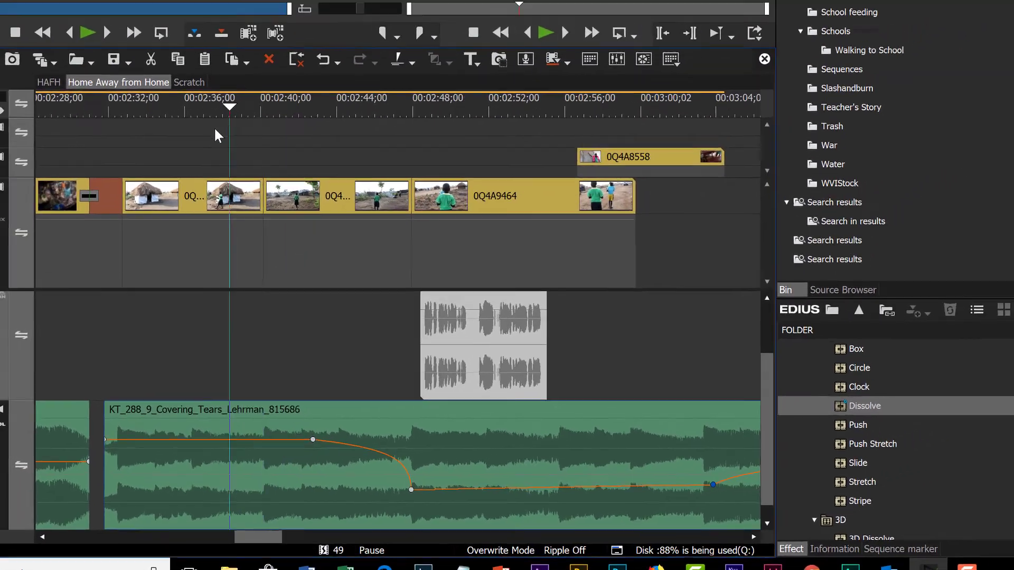
# Play the school-walk section from 00:02:40;04 to check the music dip, ending at 00:02:50;09
pyautogui.moveTo(215, 129); pyautogui.dragTo(264, 131)
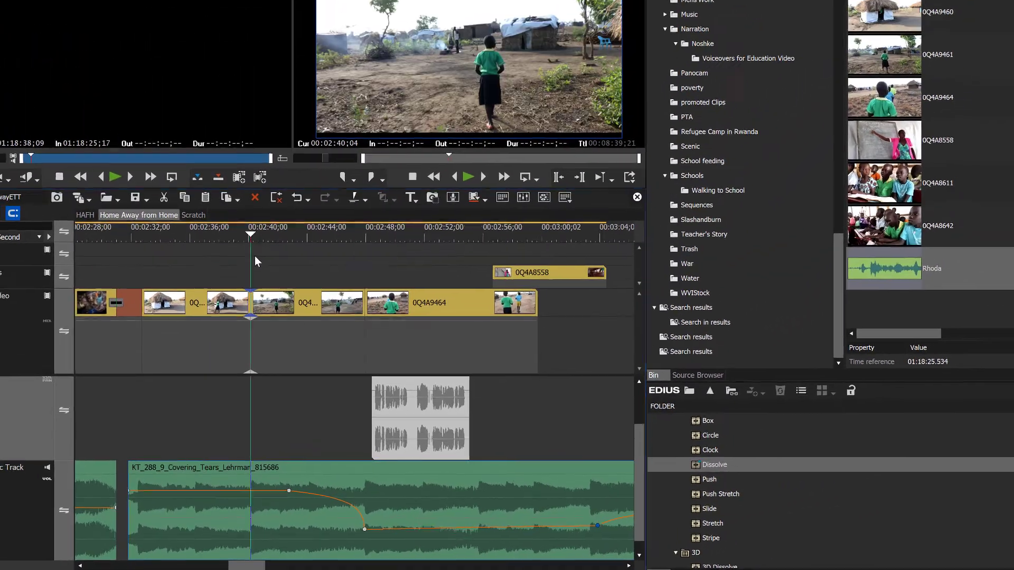
pyautogui.press('space')
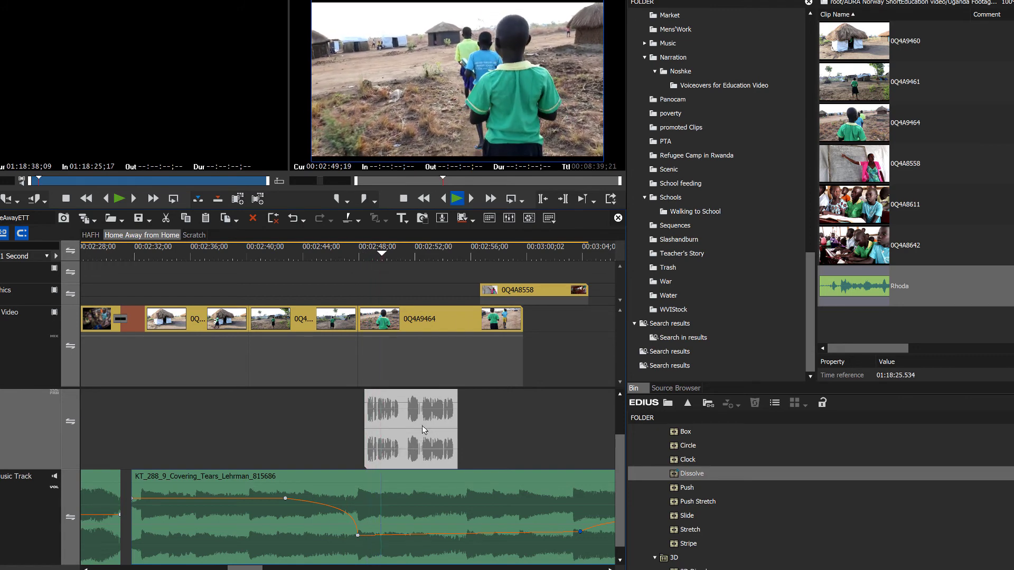
pyautogui.click(390, 253)
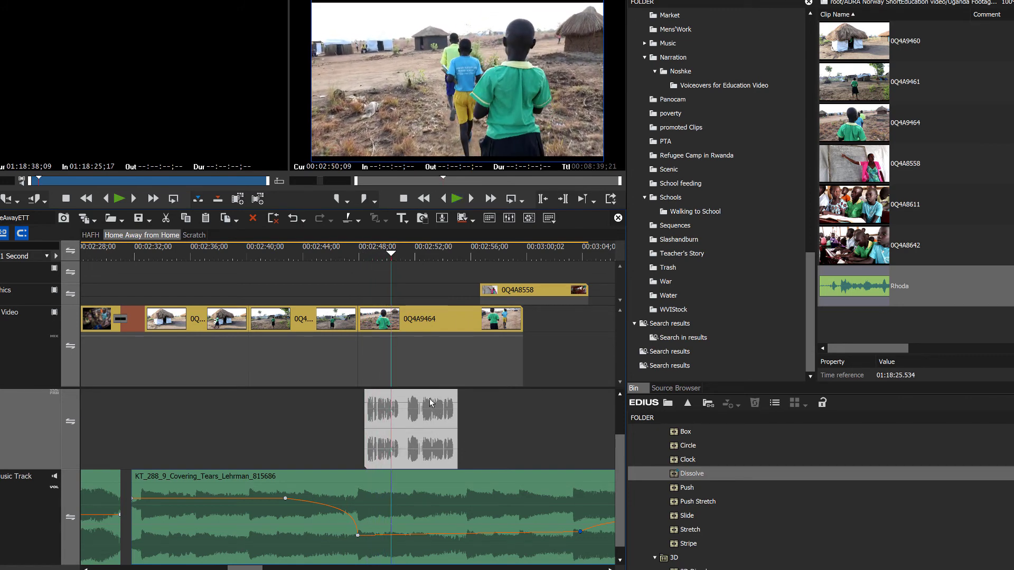
# Move the narration segment about 6 seconds earlier and shift the music's two fade-down volume points earlier to match it
pyautogui.moveTo(431, 399); pyautogui.dragTo(345, 408)
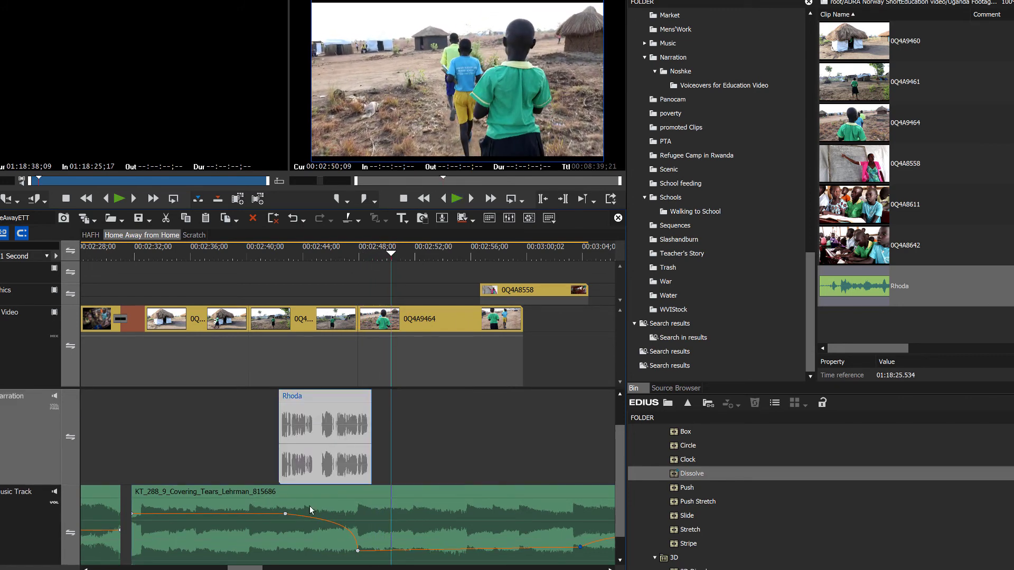
pyautogui.moveTo(286, 515); pyautogui.dragTo(235, 498)
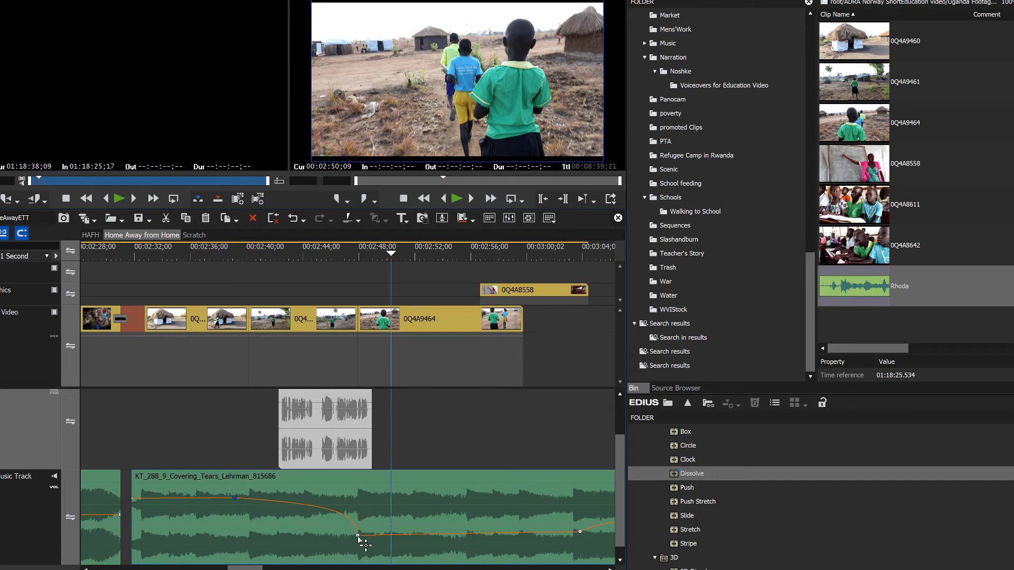
pyautogui.moveTo(359, 537); pyautogui.dragTo(287, 540)
# Play the section from 00:02:39;04 to check the new narration timing and stop at 00:02:49;10
pyautogui.moveTo(338, 253); pyautogui.dragTo(235, 258)
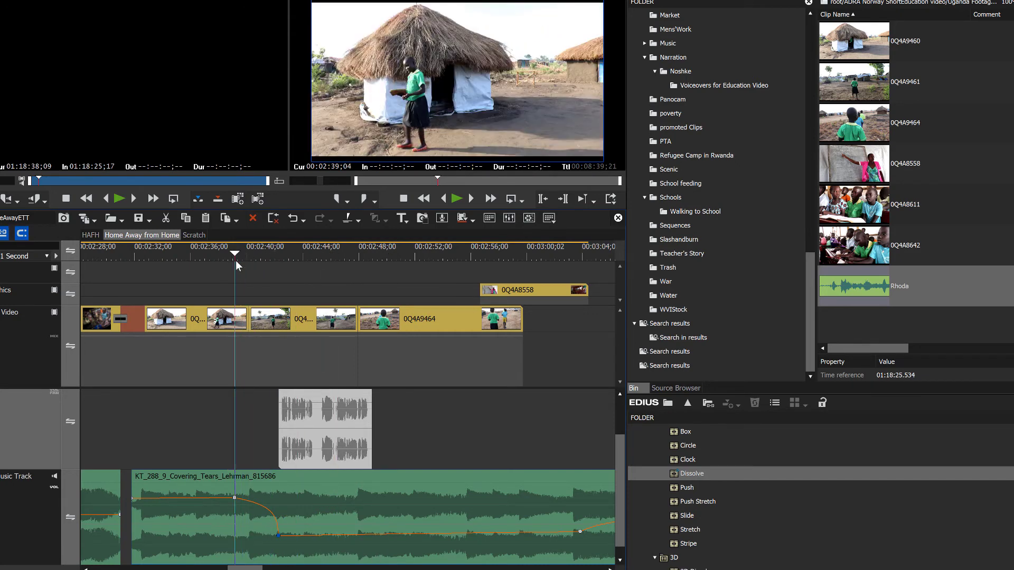
pyautogui.press('space')
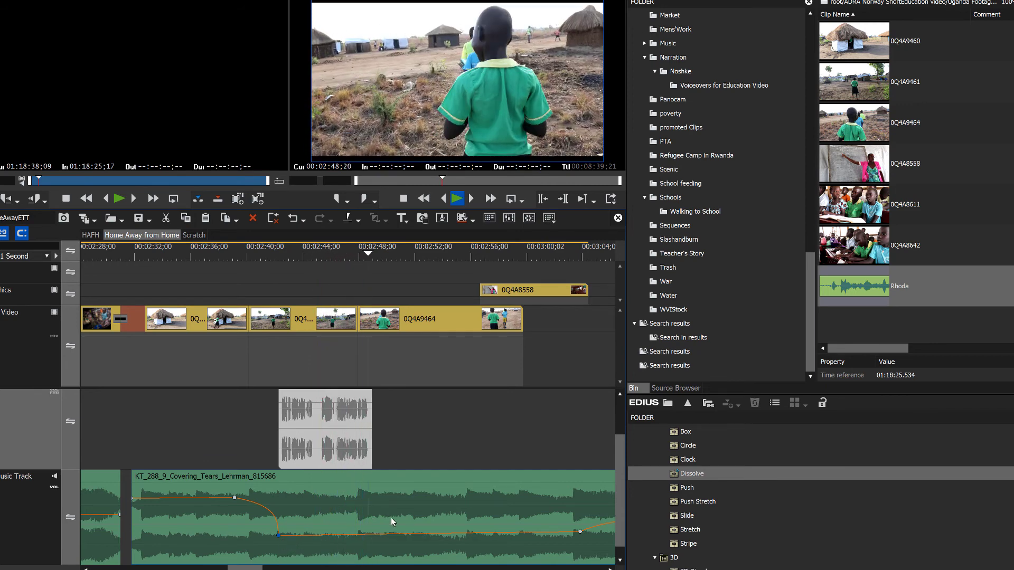
pyautogui.press('space')
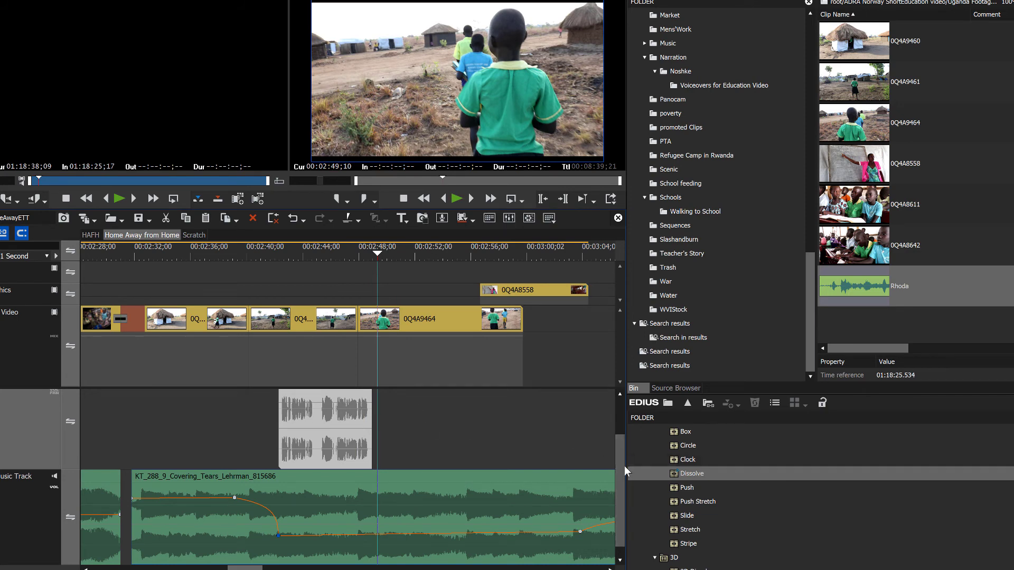
# Raise the two low volume points on the music clip slightly so the music is less quiet around the narration
pyautogui.moveTo(619, 483); pyautogui.dragTo(619, 494)
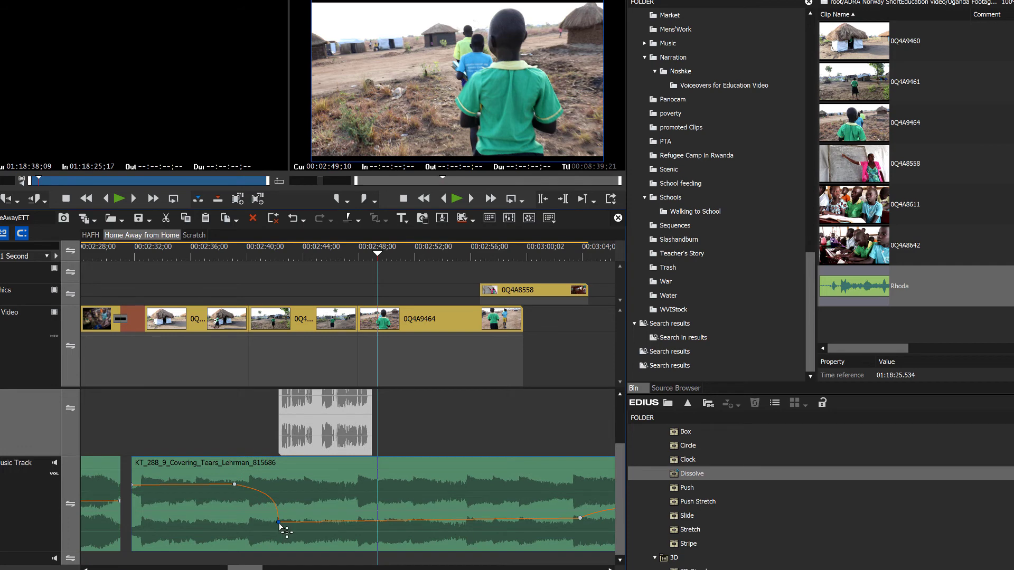
pyautogui.moveTo(279, 522); pyautogui.dragTo(278, 511)
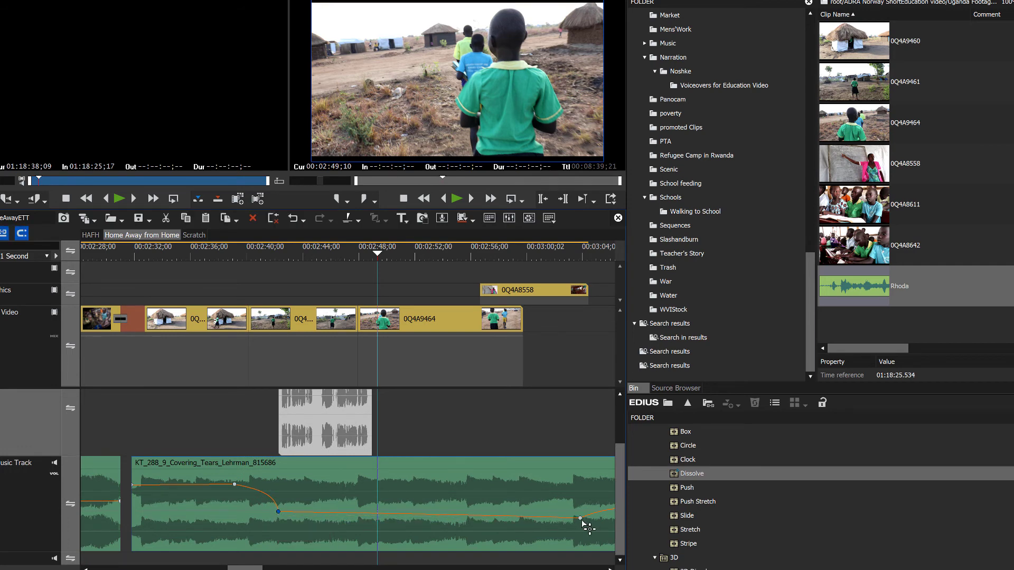
pyautogui.moveTo(581, 517); pyautogui.dragTo(581, 507)
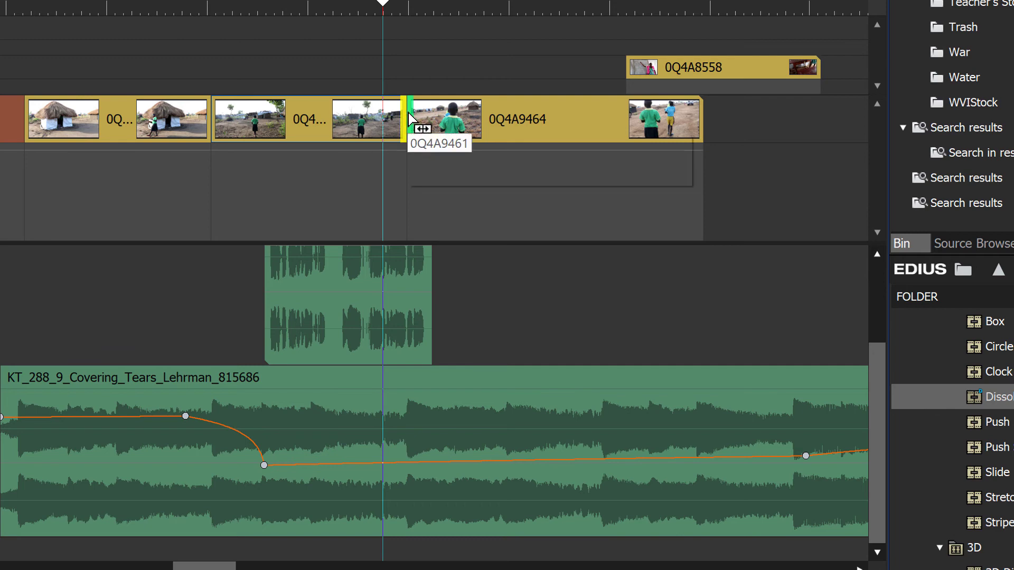
# Roll the cut between 0Q4A9461 and 0Q4A9464 one second later to 00:02:48;28 and play across it
pyautogui.moveTo(411, 120); pyautogui.dragTo(437, 119)
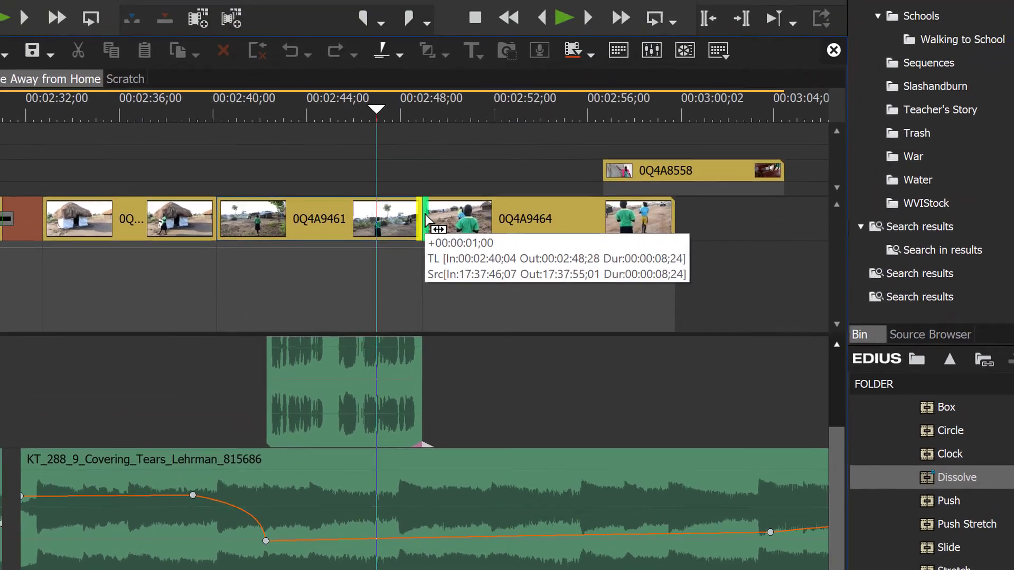
pyautogui.moveTo(425, 219); pyautogui.dragTo(425, 211)
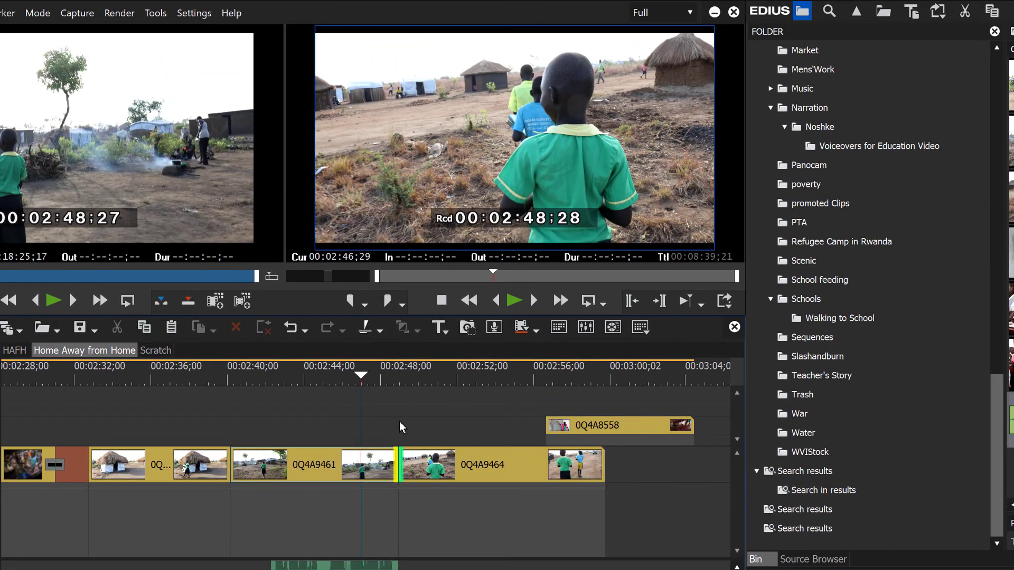
pyautogui.moveTo(361, 386)
pyautogui.mouseDown()
pyautogui.moveTo(349, 382)
pyautogui.moveTo(343, 397)
pyautogui.mouseUp()
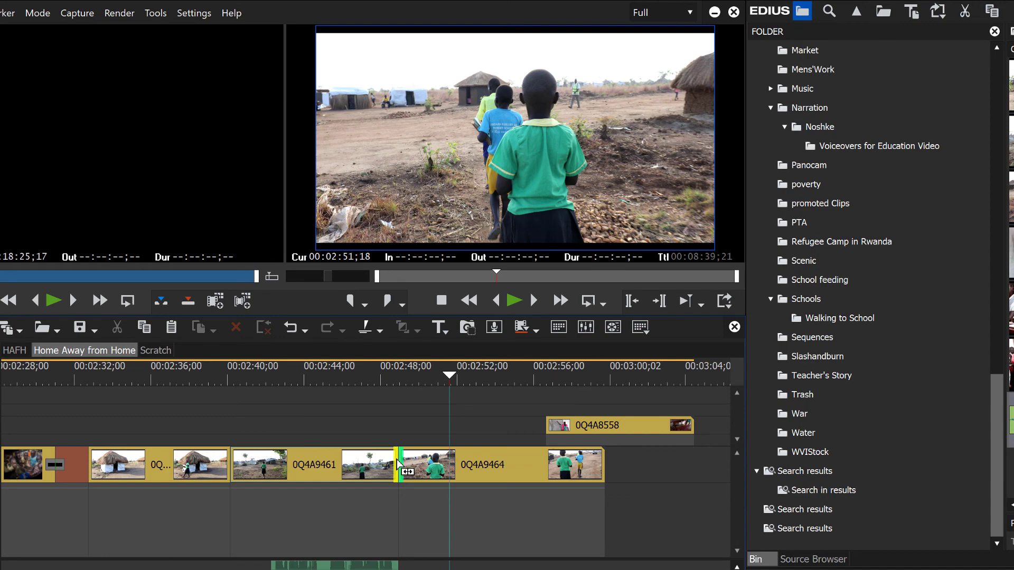
# Roll the cut between 0Q4A9461 and 0Q4A9464 further to 00:02:49;13, play across it and return to 00:02:48;28
pyautogui.moveTo(399, 465); pyautogui.dragTo(409, 464)
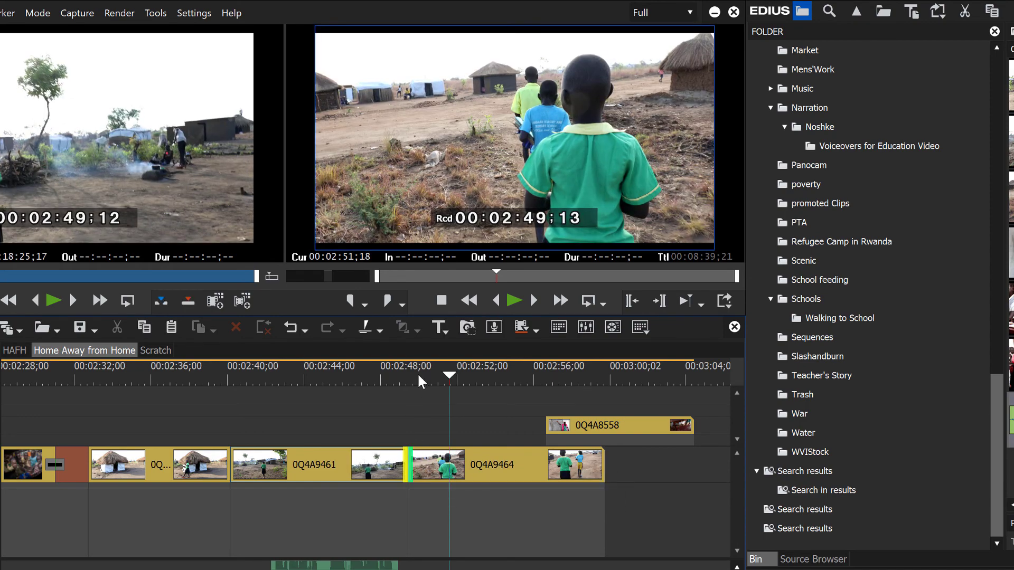
pyautogui.click(363, 376)
pyautogui.press('space')
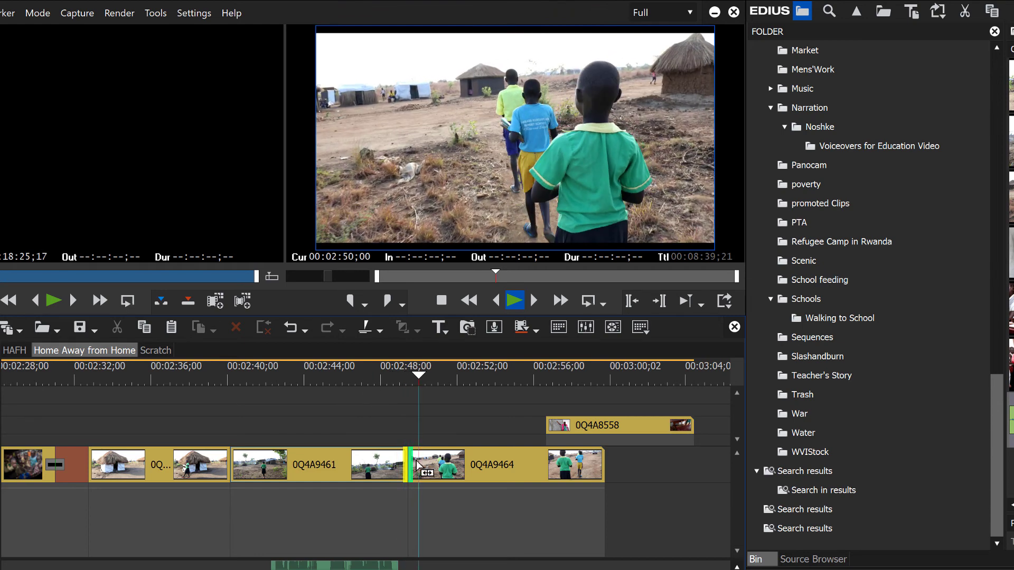
pyautogui.press('space')
pyautogui.click(399, 395)
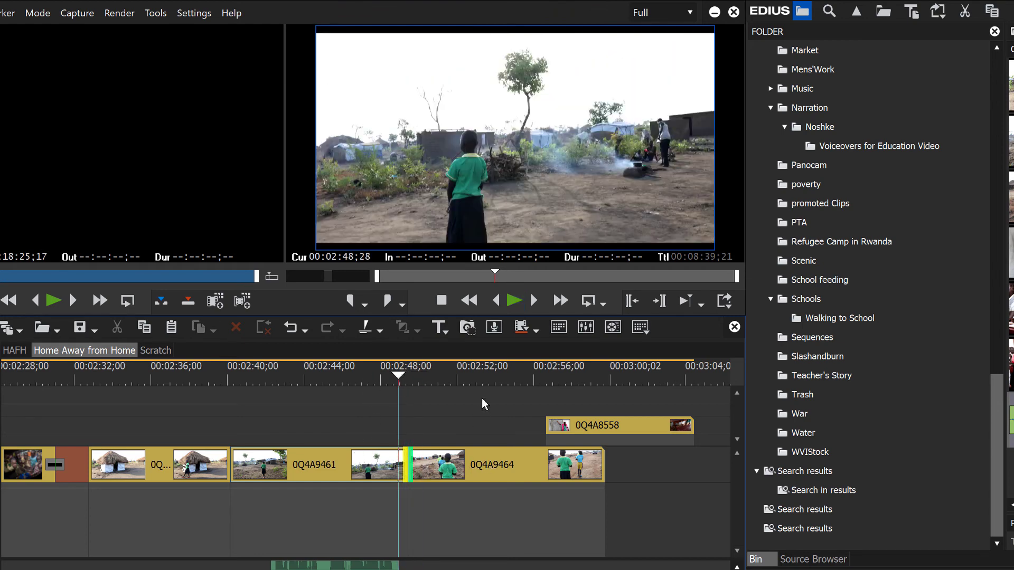
pyautogui.click(438, 415)
pyautogui.click(405, 462)
pyautogui.moveTo(405, 463); pyautogui.dragTo(388, 465)
pyautogui.moveTo(273, 467); pyautogui.dragTo(233, 466)
# Play the school-walk shots from about 00:02:38 and stop at 00:02:54;02, where the classroom shot should begin
pyautogui.moveTo(299, 376); pyautogui.dragTo(199, 398)
pyautogui.press('space')
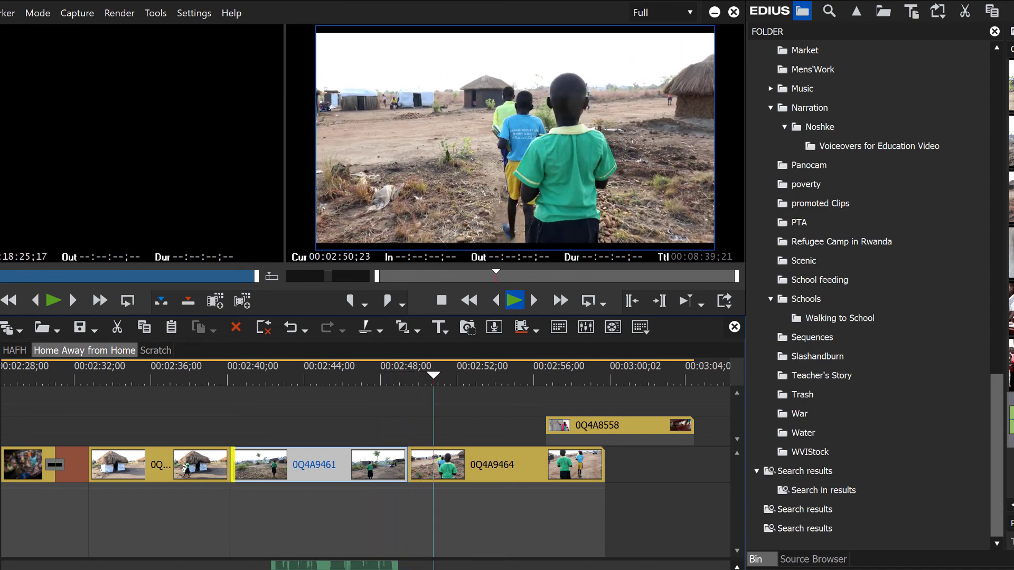
pyautogui.press('space')
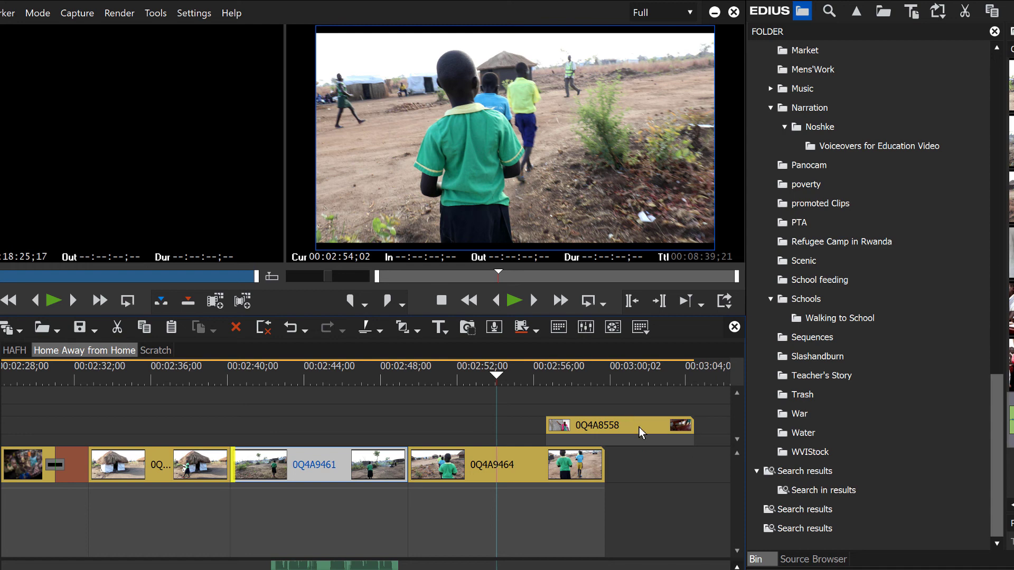
# Move the 0Q4A8558 classroom clip to start at 00:02:54;02, preview it, and place it on 1 Main Video over the end of 0Q4A9464
pyautogui.moveTo(641, 430); pyautogui.dragTo(595, 432)
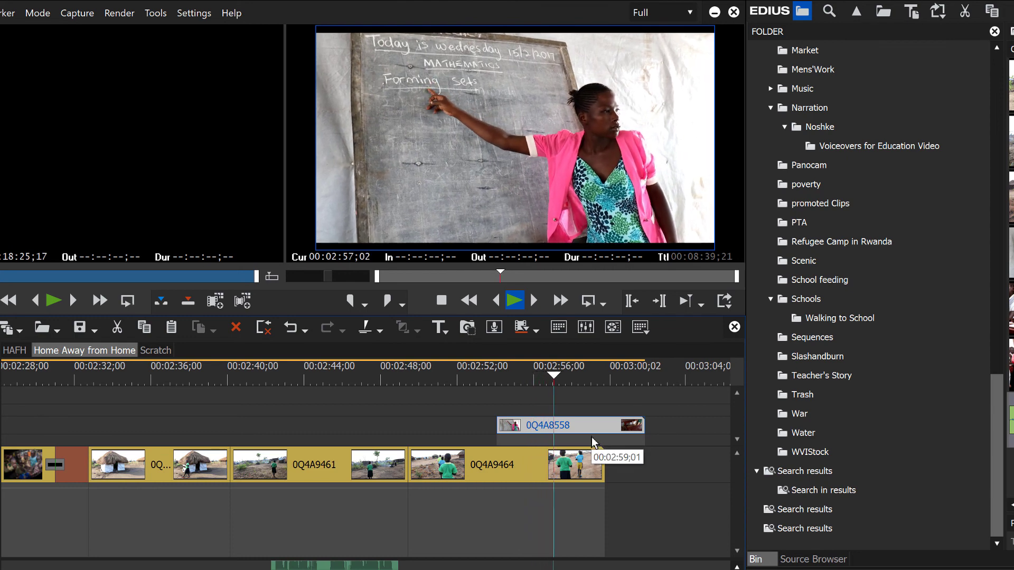
pyautogui.click(575, 393)
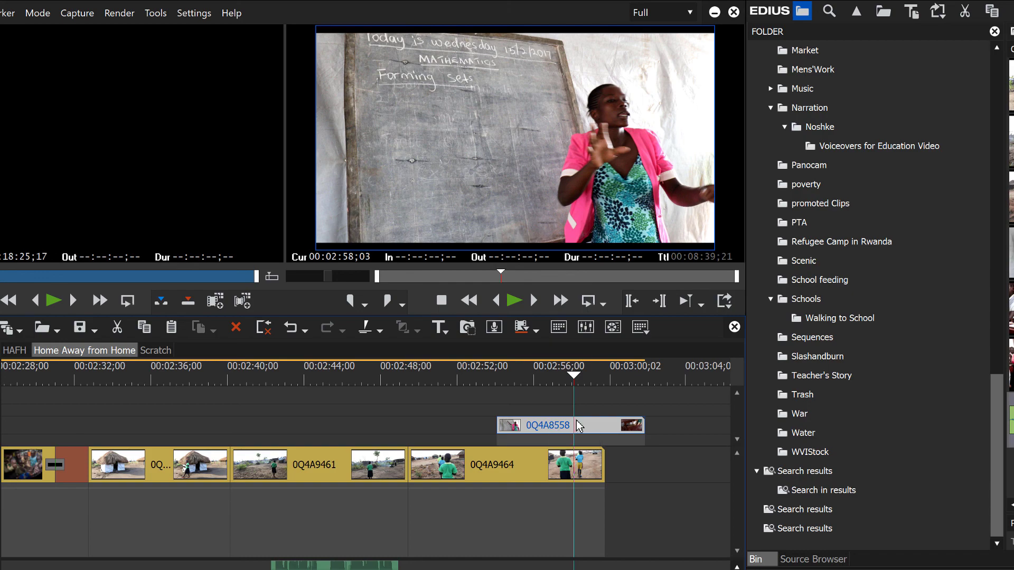
pyautogui.moveTo(591, 427); pyautogui.dragTo(592, 468)
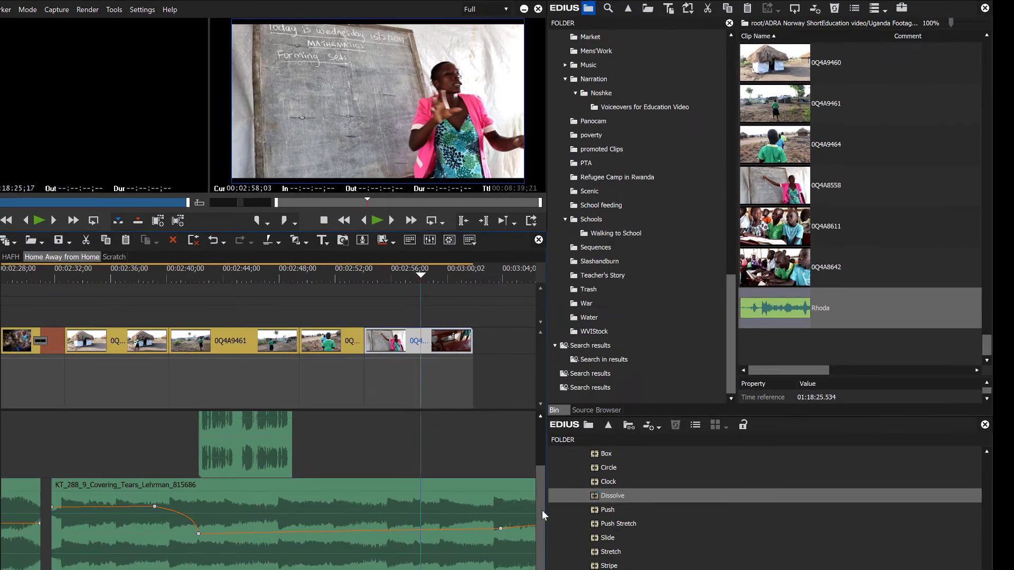
# Increase the height of the 1 Ambient Audio track and position the playhead at 00:02:57;21 in the classroom shot
pyautogui.moveTo(537, 510); pyautogui.dragTo(541, 430)
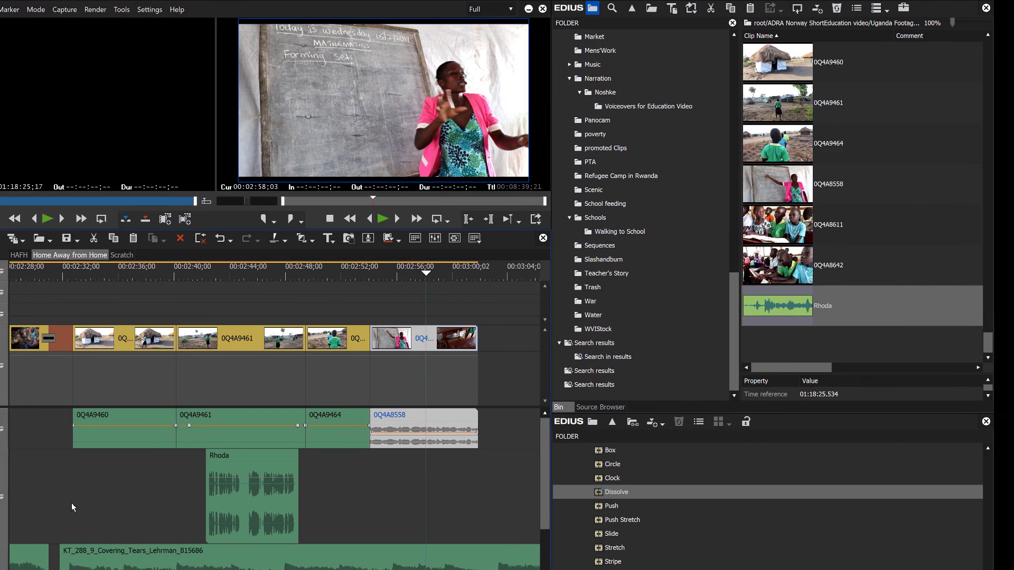
pyautogui.moveTo(77, 447); pyautogui.dragTo(95, 460)
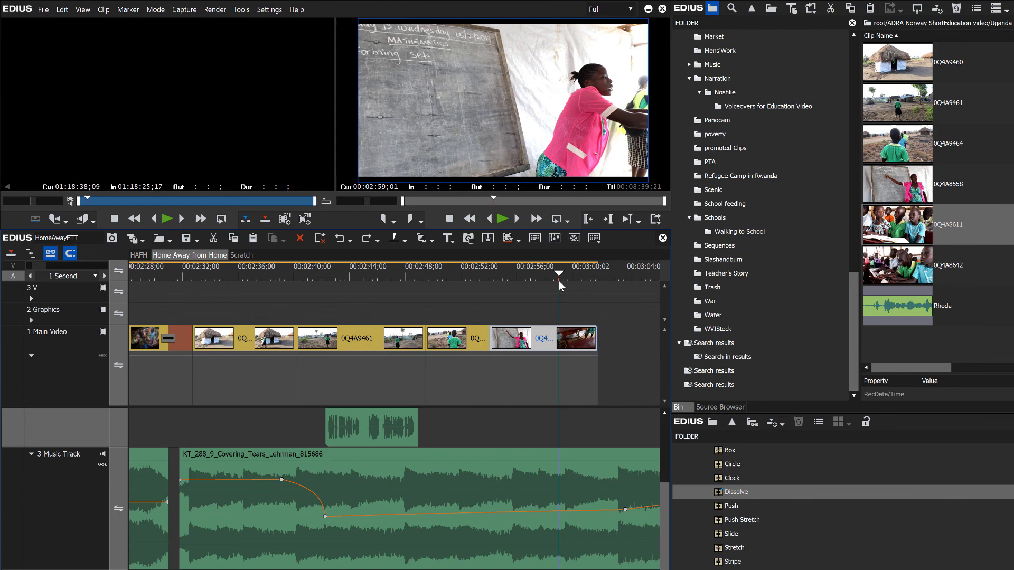
pyautogui.moveTo(559, 280); pyautogui.dragTo(540, 293)
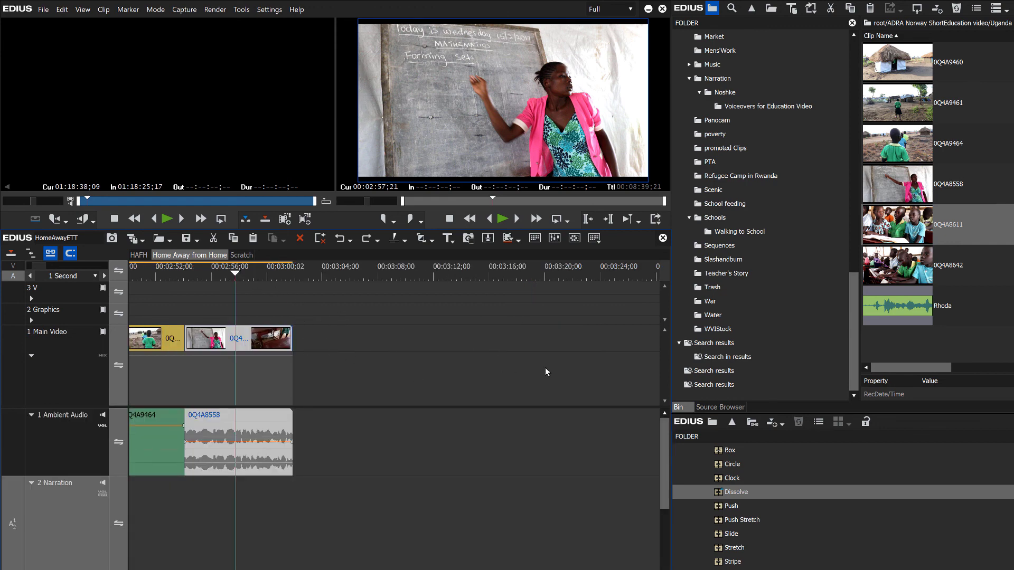
# Examine the full HAFH sequence at the 30 Seconds scale, moving to 00:02:20;08, and minimize the editor
pyautogui.click(139, 255)
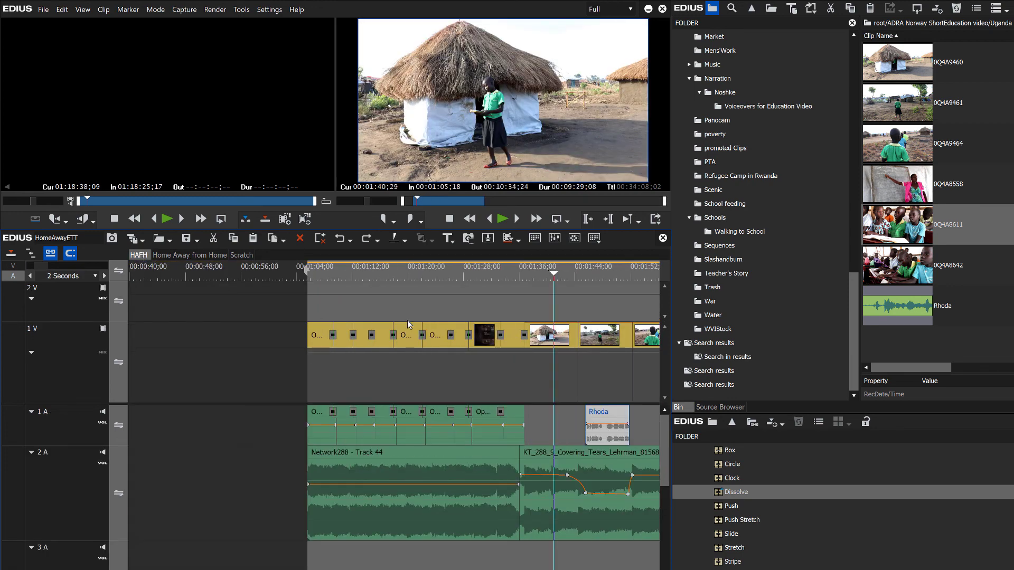
pyautogui.hscroll(4, 393, 422)
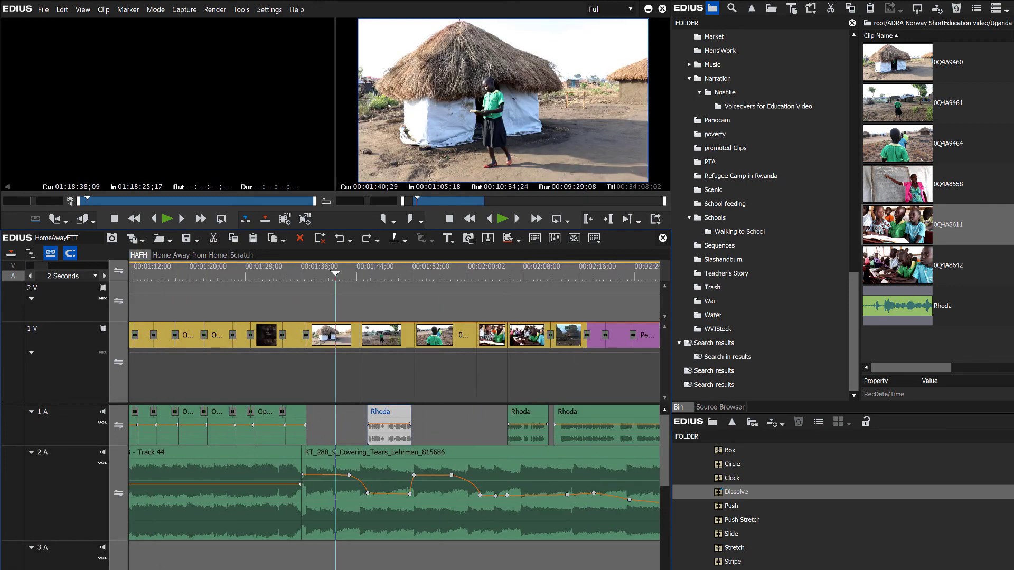
pyautogui.scroll(-4, 173, 568)
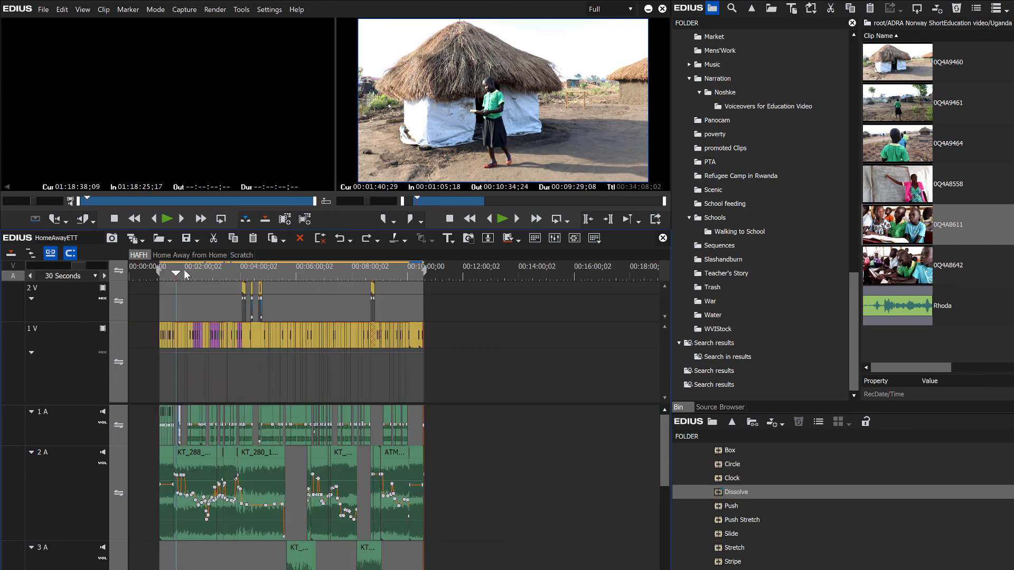
pyautogui.moveTo(187, 275); pyautogui.dragTo(194, 275)
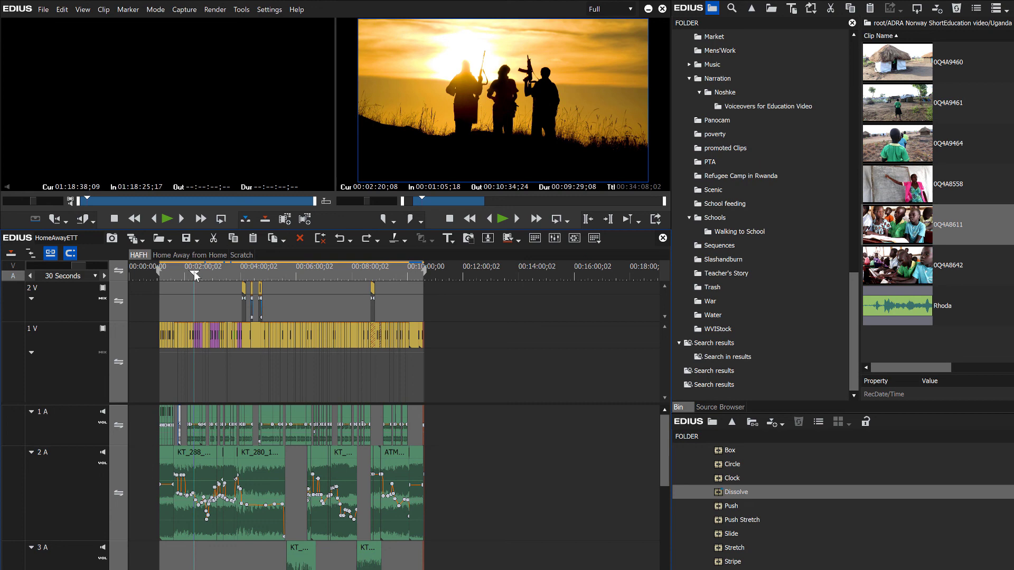
pyautogui.click(648, 9)
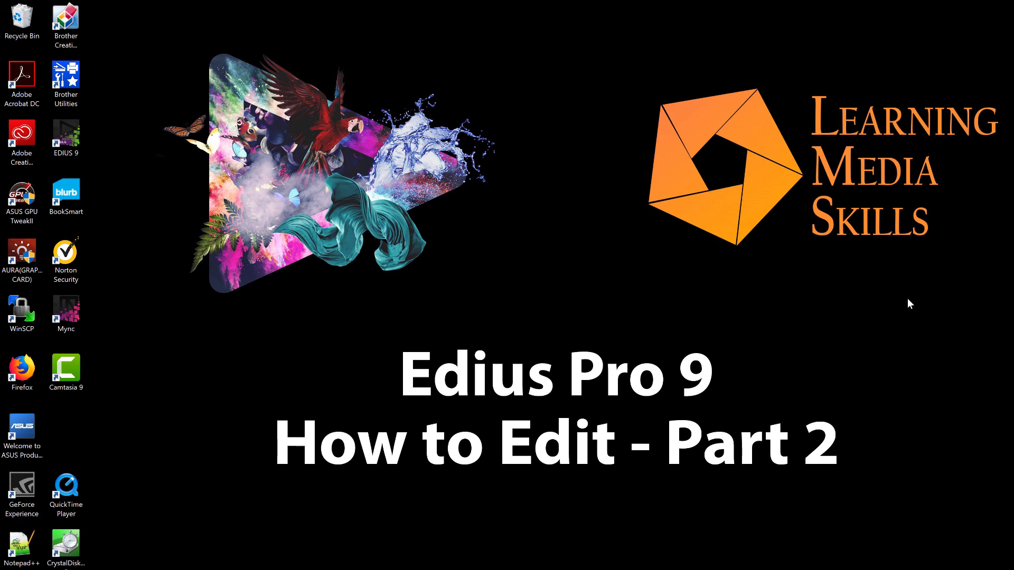